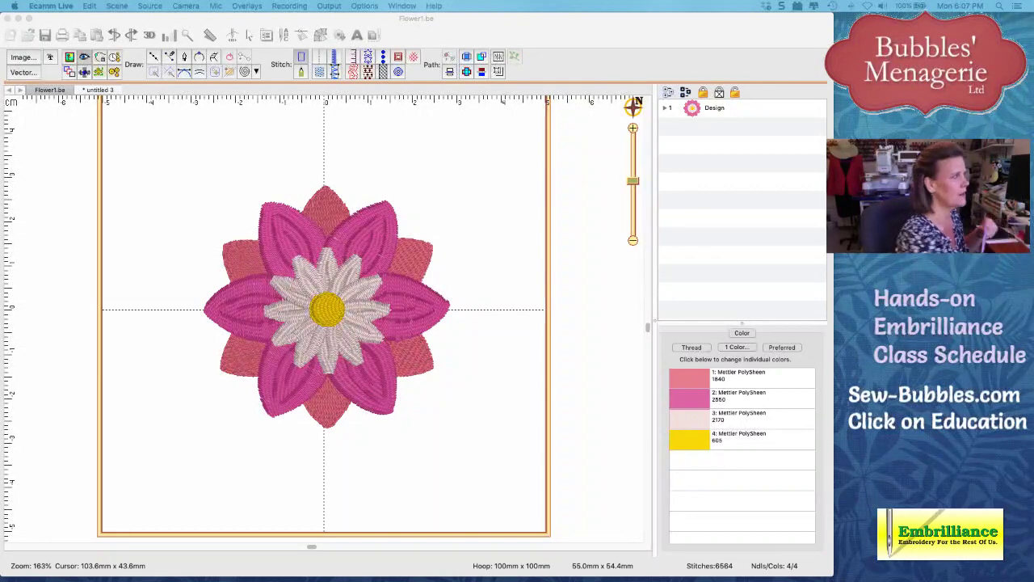
# List the flower's objects, enlarge satin Column 1:18, then switch to the blank untitled 3 document.
pyautogui.scroll(2, 324, 315)
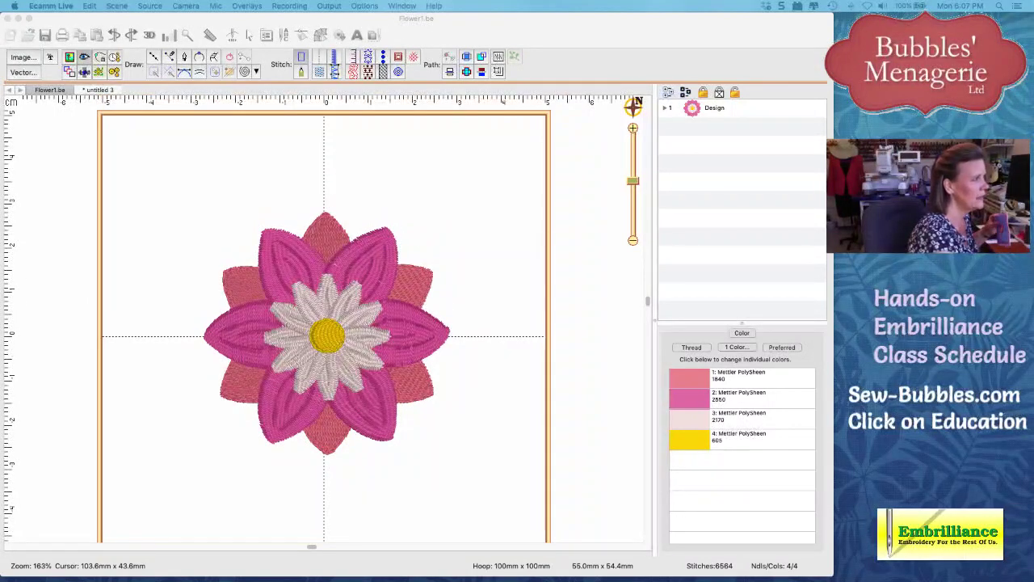
pyautogui.click(665, 108)
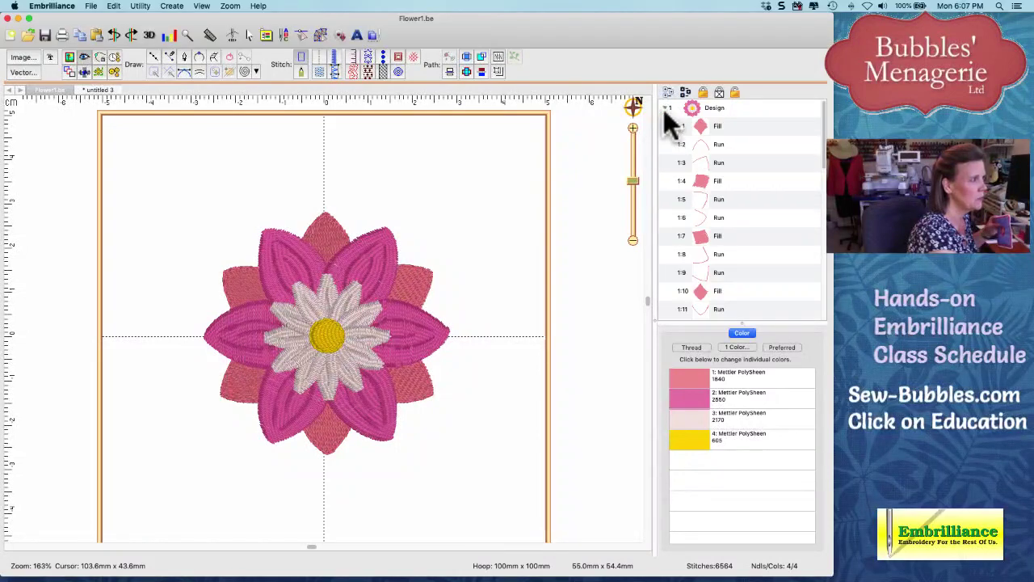
pyautogui.click(695, 125)
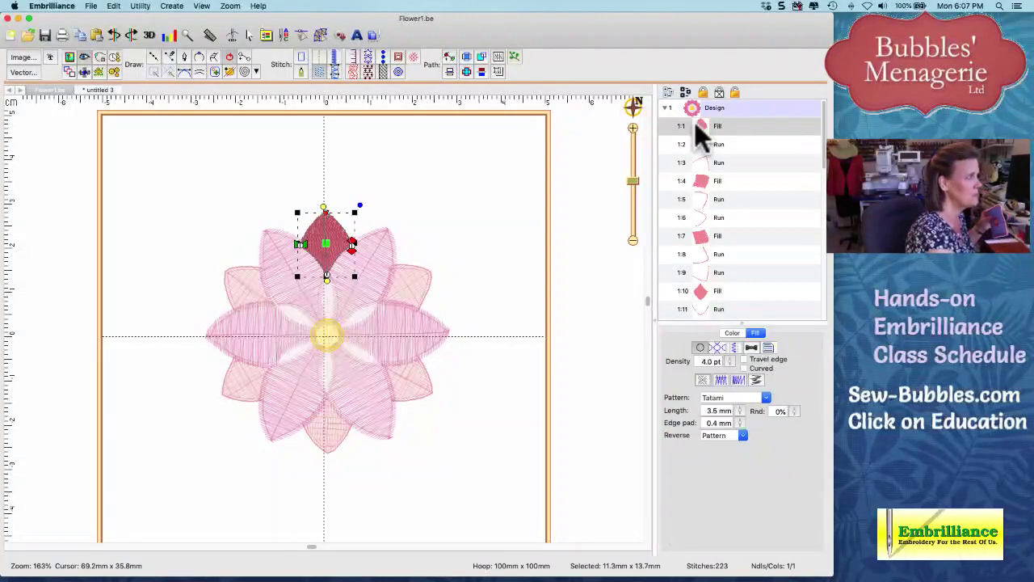
pyautogui.moveTo(822, 162); pyautogui.dragTo(808, 235)
pyautogui.click(727, 173)
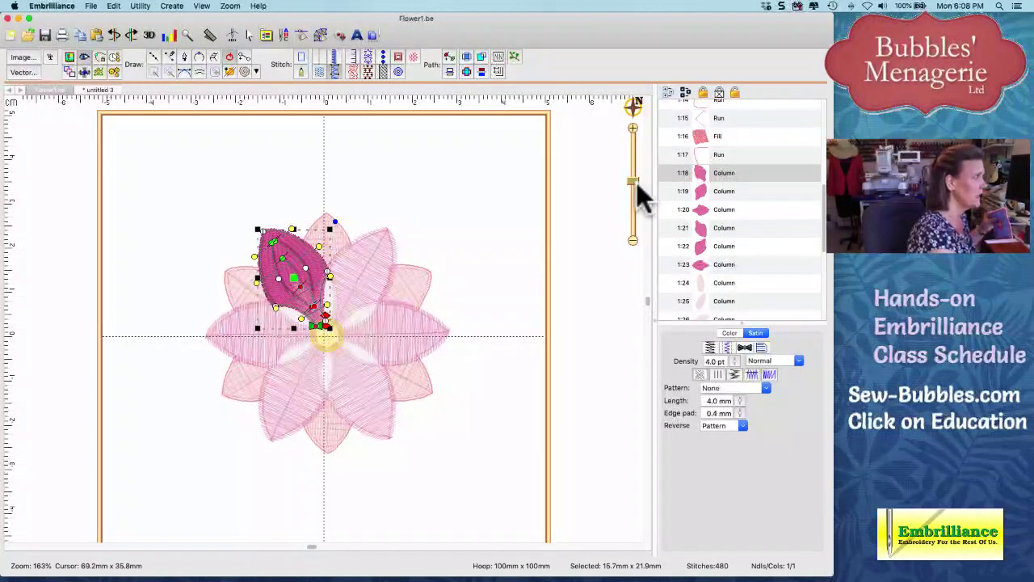
pyautogui.moveTo(635, 181); pyautogui.dragTo(631, 170)
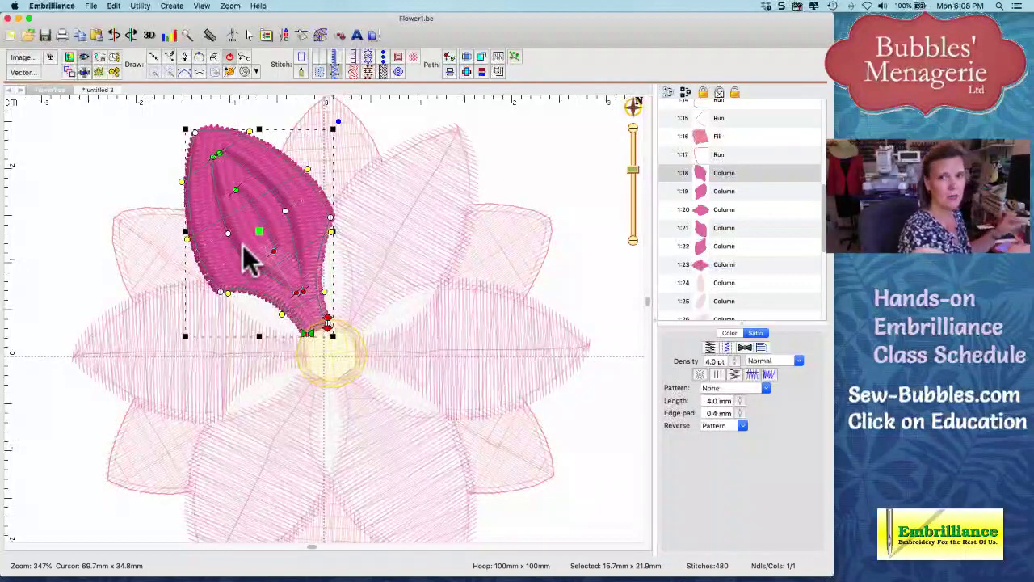
pyautogui.click(95, 91)
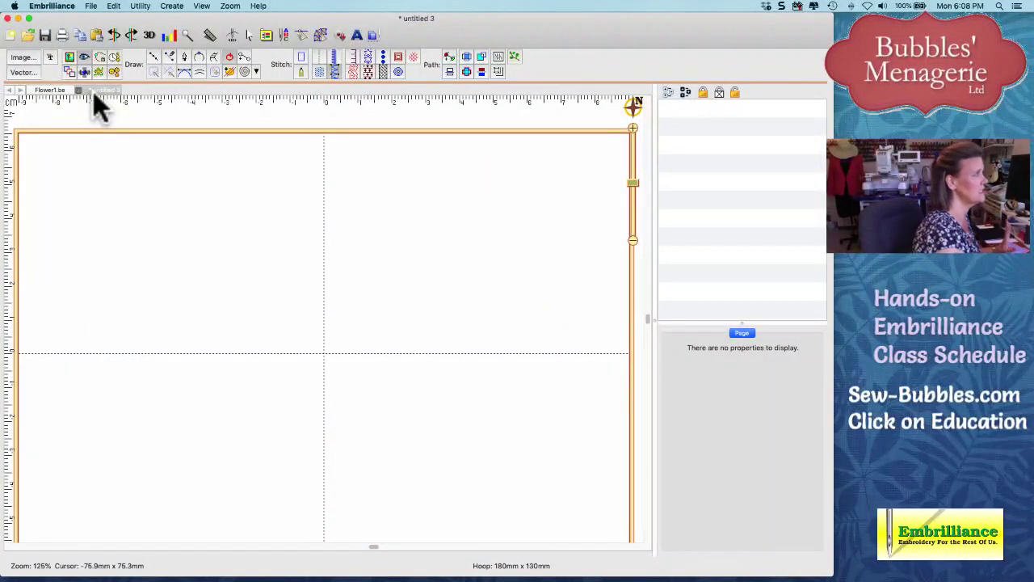
# Draw a closed multi-point line outline in the shape of a petal.
pyautogui.click(154, 57)
pyautogui.click(185, 297)
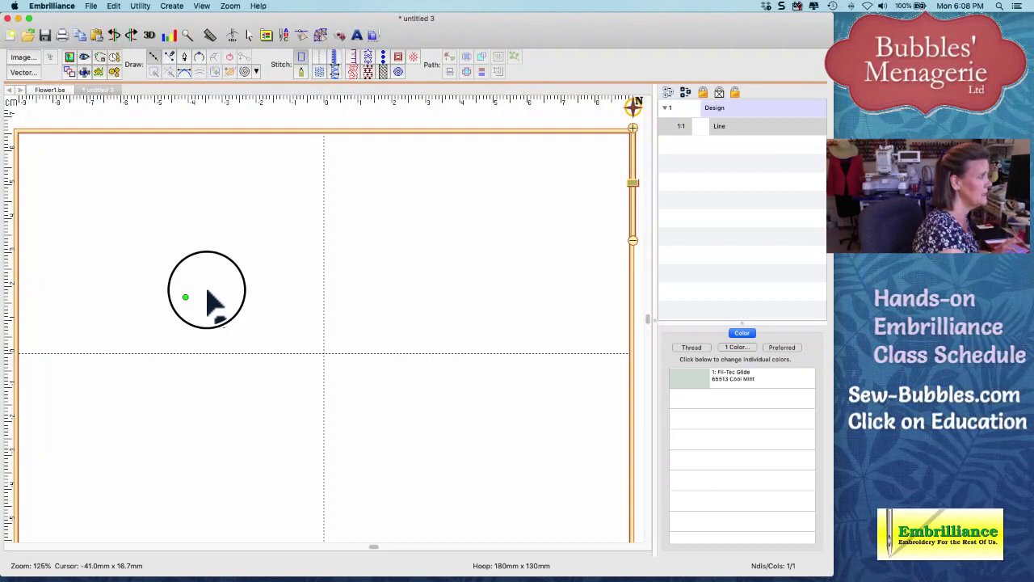
pyautogui.click(194, 244)
pyautogui.click(213, 208)
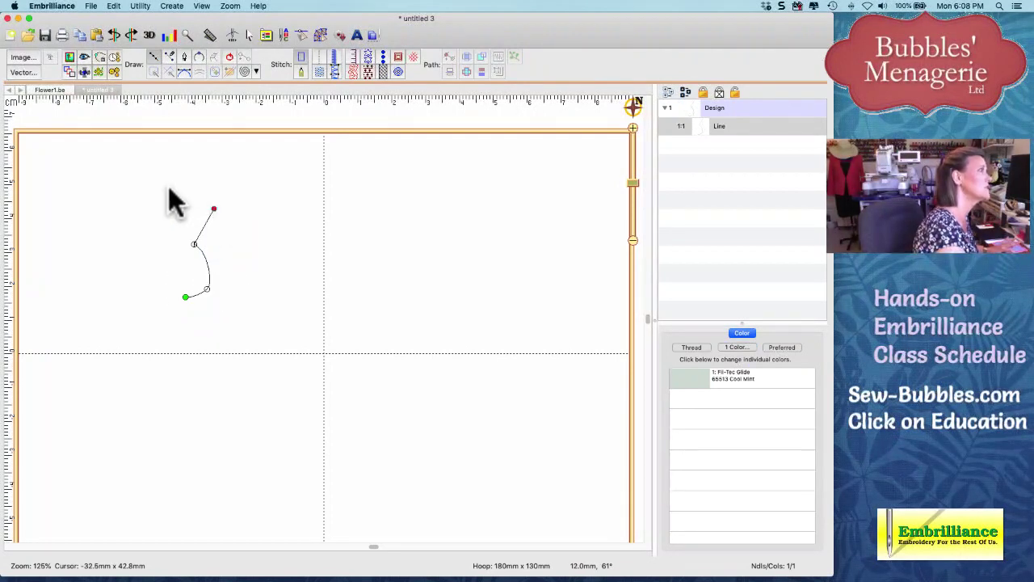
pyautogui.click(152, 174)
pyautogui.click(114, 257)
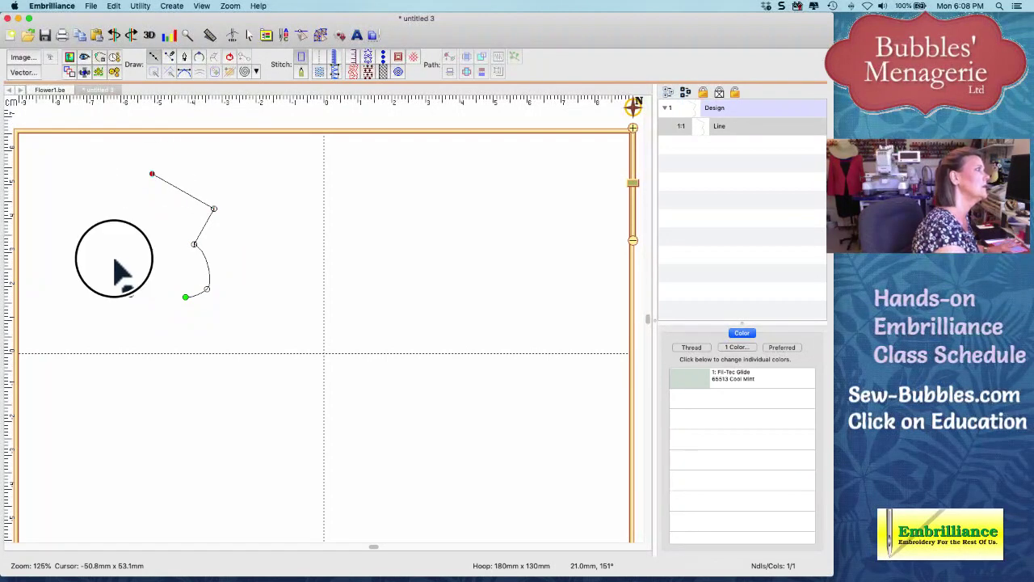
pyautogui.click(160, 272)
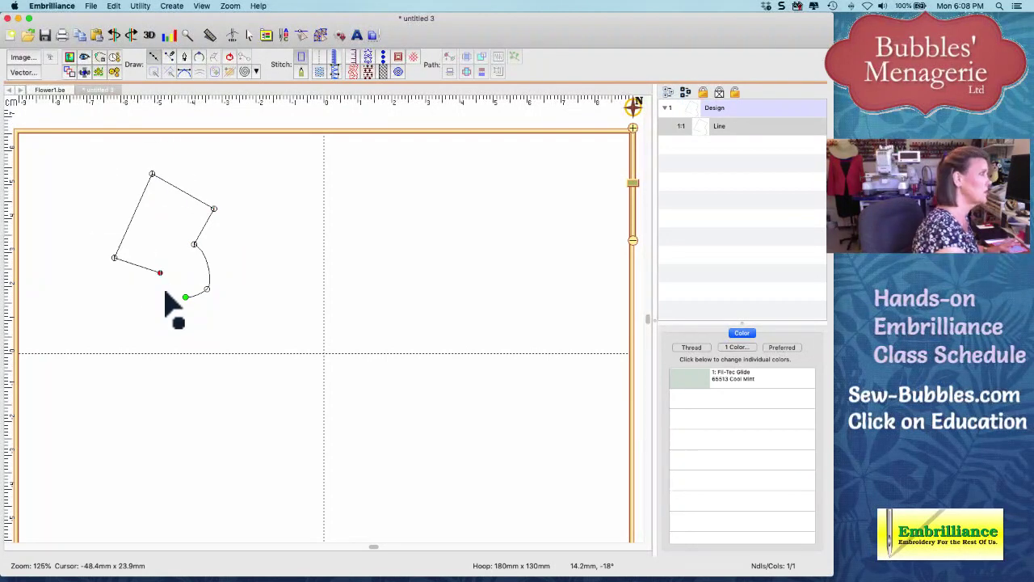
pyautogui.click(166, 294)
# Curve the outline's upper right and lower segments and make the lower node a cusp.
pyautogui.doubleClick(162, 275)
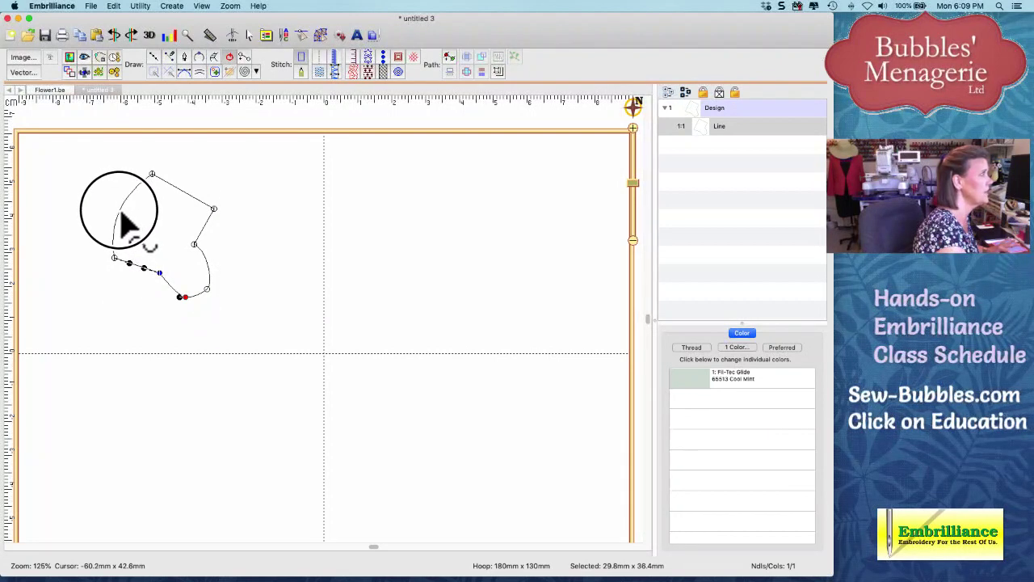
pyautogui.click(181, 190)
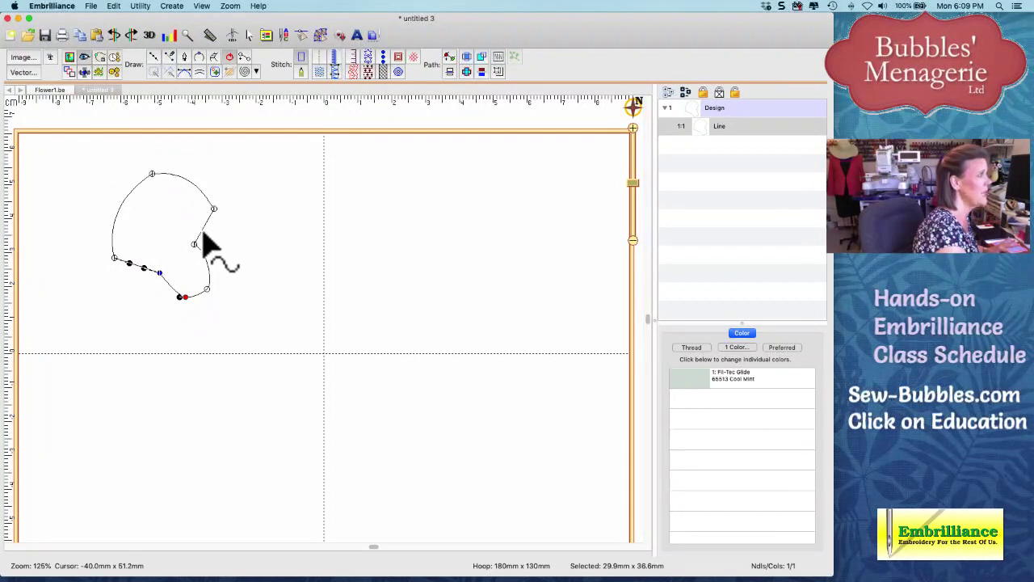
pyautogui.click(206, 225)
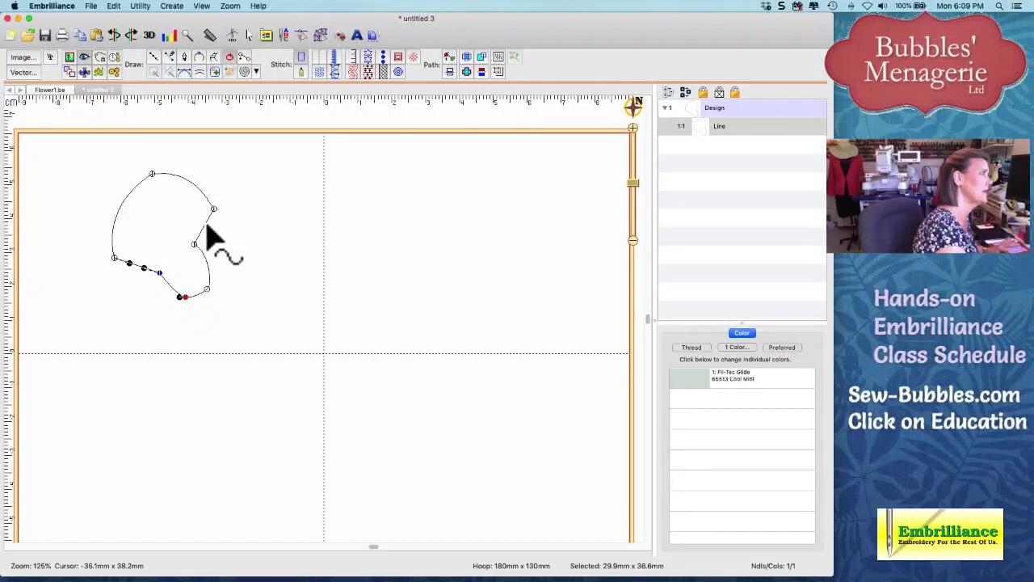
pyautogui.click(207, 228)
pyautogui.moveTo(209, 230); pyautogui.dragTo(205, 286)
pyautogui.rightClick(209, 287)
pyautogui.click(228, 303)
pyautogui.moveTo(211, 285)
pyautogui.mouseDown()
pyautogui.moveTo(196, 276)
pyautogui.moveTo(203, 267)
pyautogui.mouseUp()
# Reposition the top node, smooth the lower curve and delete the extra bottom node.
pyautogui.moveTo(154, 175); pyautogui.dragTo(138, 172)
pyautogui.click(191, 278)
pyautogui.moveTo(190, 277); pyautogui.dragTo(203, 272)
pyautogui.click(205, 287)
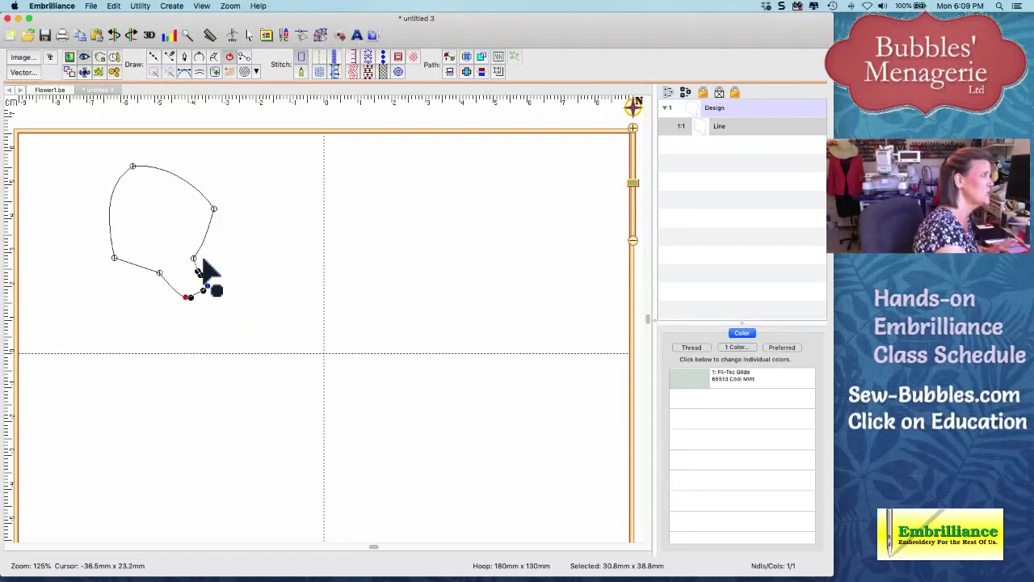
pyautogui.click(193, 258)
pyautogui.press('Delete')
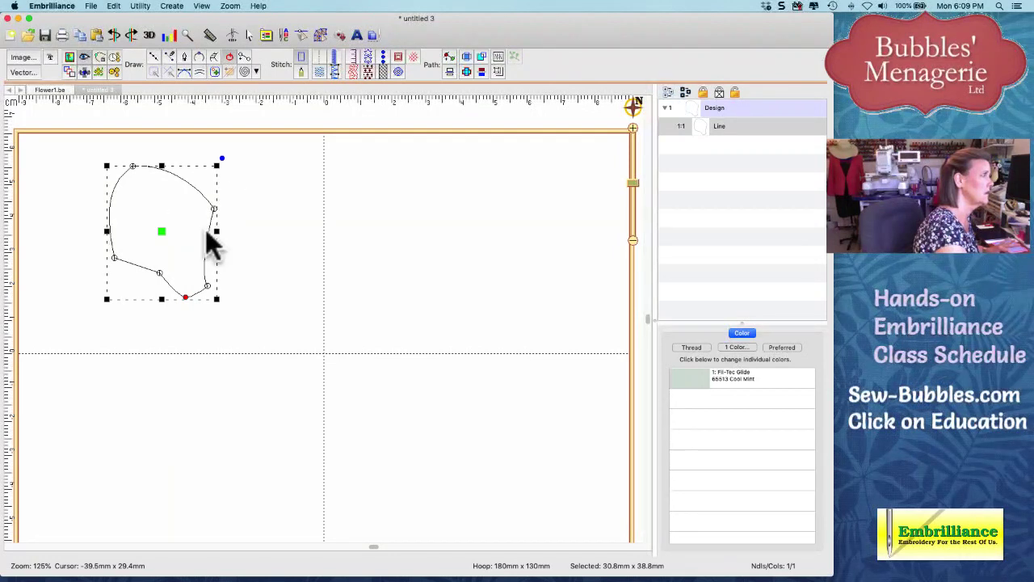
pyautogui.press('Escape')
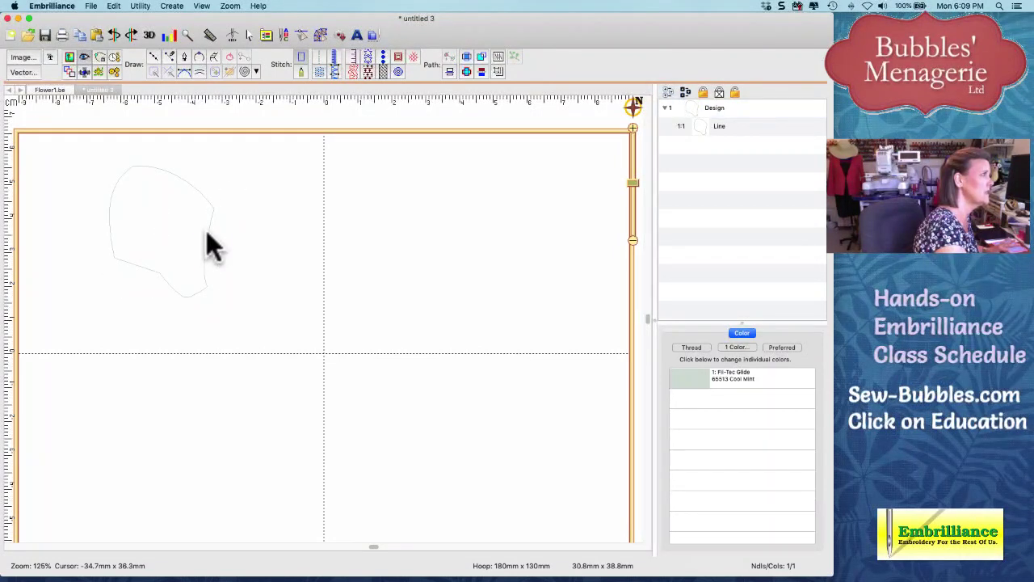
# Convert the petal outline into a satin column.
pyautogui.click(206, 231)
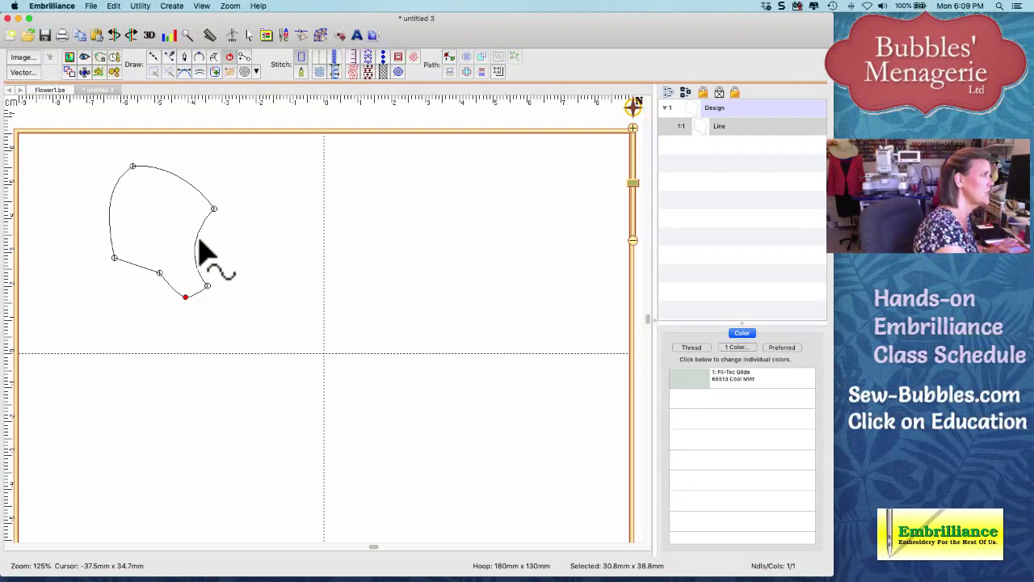
pyautogui.click(168, 282)
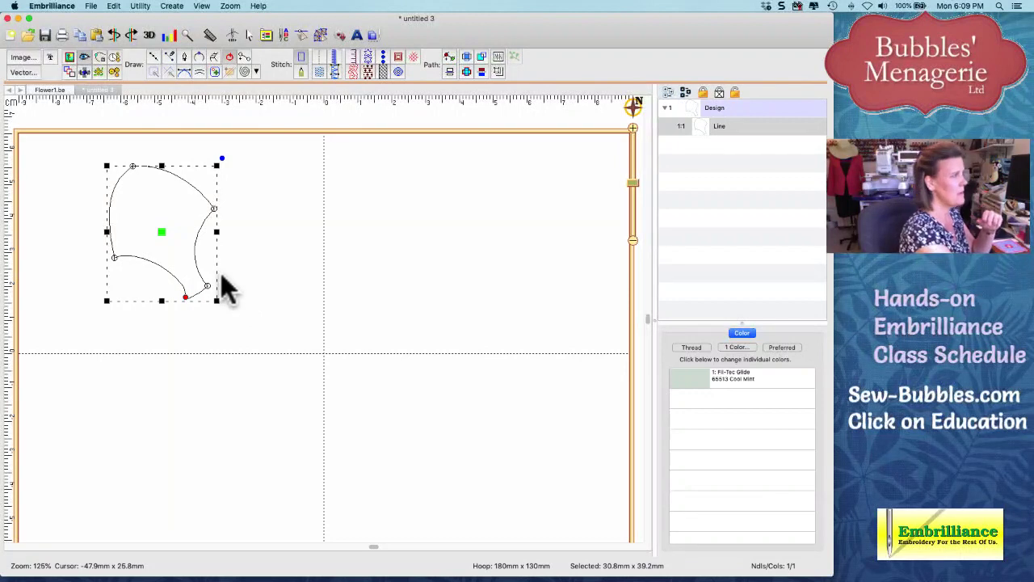
pyautogui.click(328, 73)
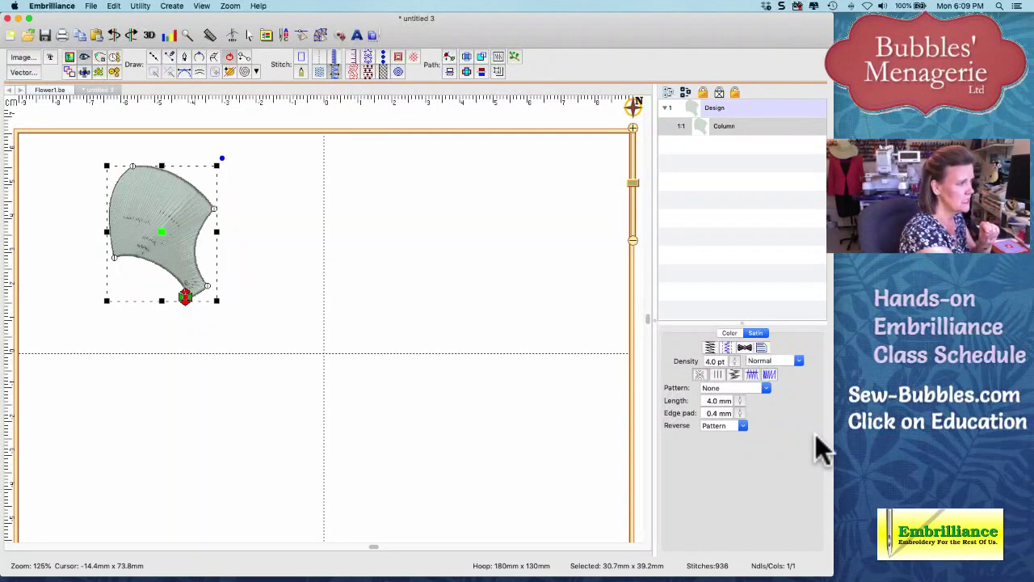
# Thread the column in pale pink Fil-Tec Glide 90256 Peacock.
pyautogui.click(727, 333)
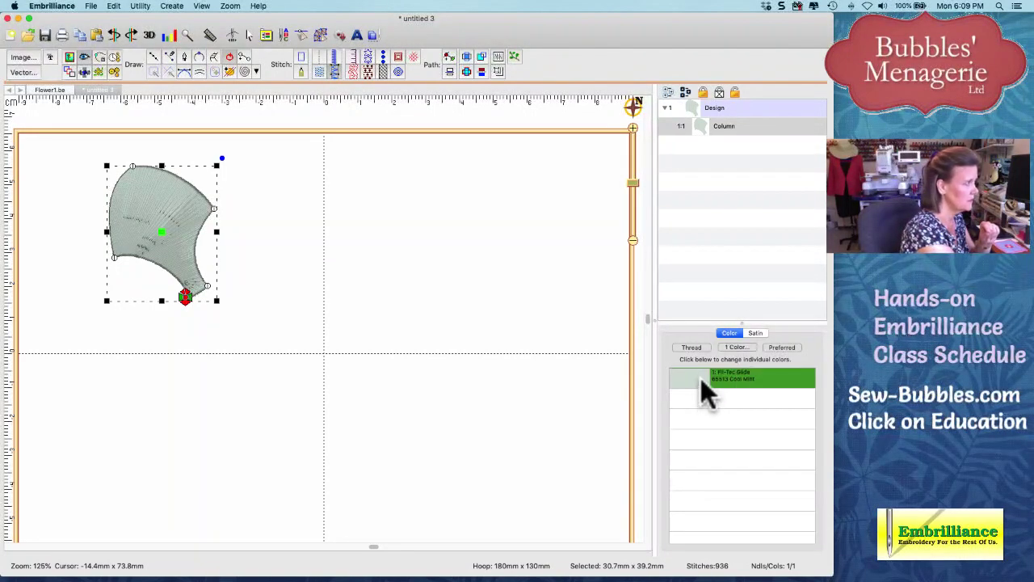
pyautogui.doubleClick(700, 378)
pyautogui.moveTo(419, 397); pyautogui.dragTo(419, 346)
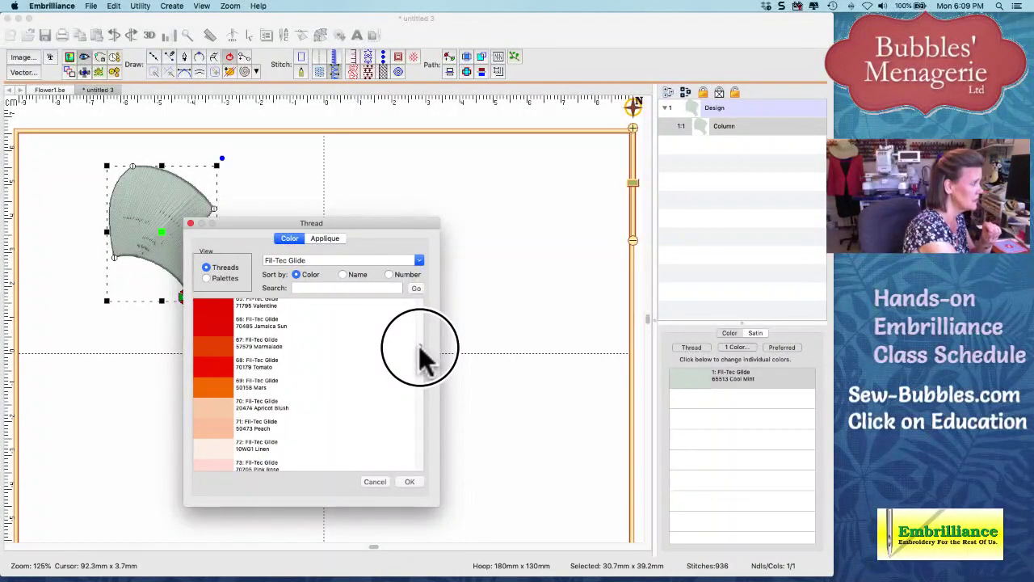
pyautogui.scroll(-3, 419, 346)
pyautogui.click(387, 404)
pyautogui.click(402, 481)
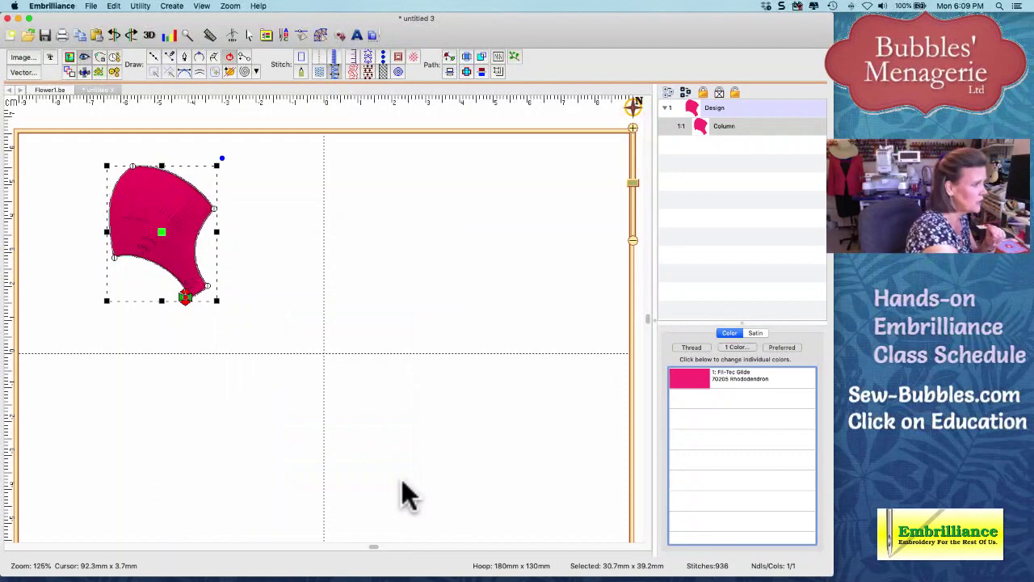
pyautogui.doubleClick(680, 379)
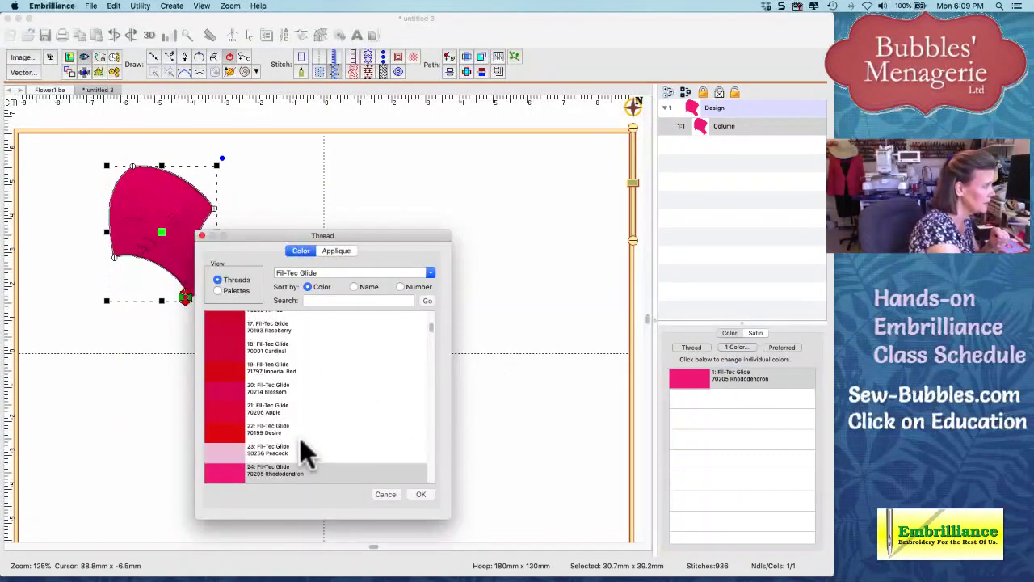
pyautogui.click(233, 454)
pyautogui.click(427, 493)
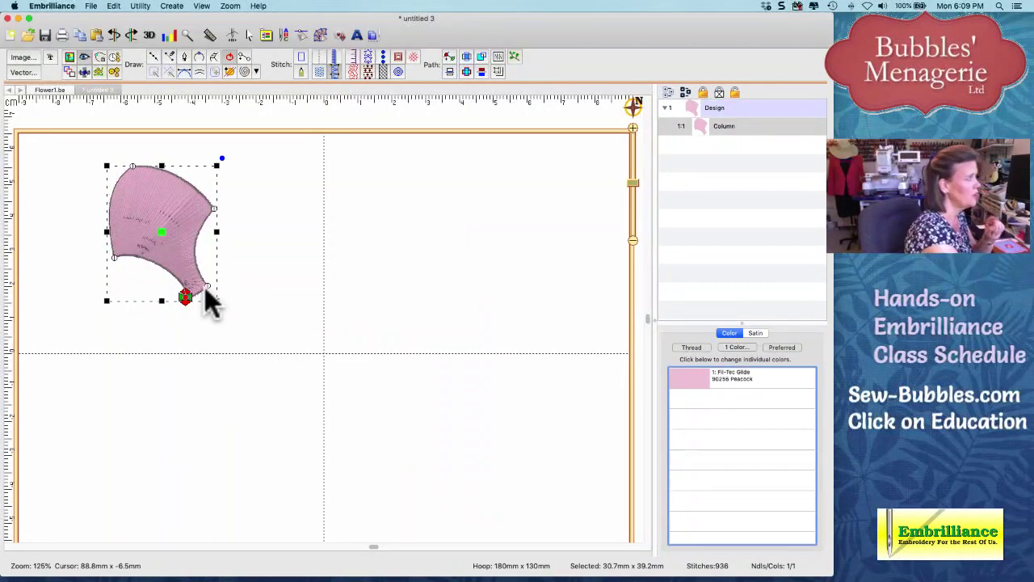
# Adjust the petal column's outline nodes along its left side and bottom.
pyautogui.click(243, 57)
pyautogui.click(139, 201)
pyautogui.click(176, 171)
pyautogui.click(97, 261)
pyautogui.click(225, 204)
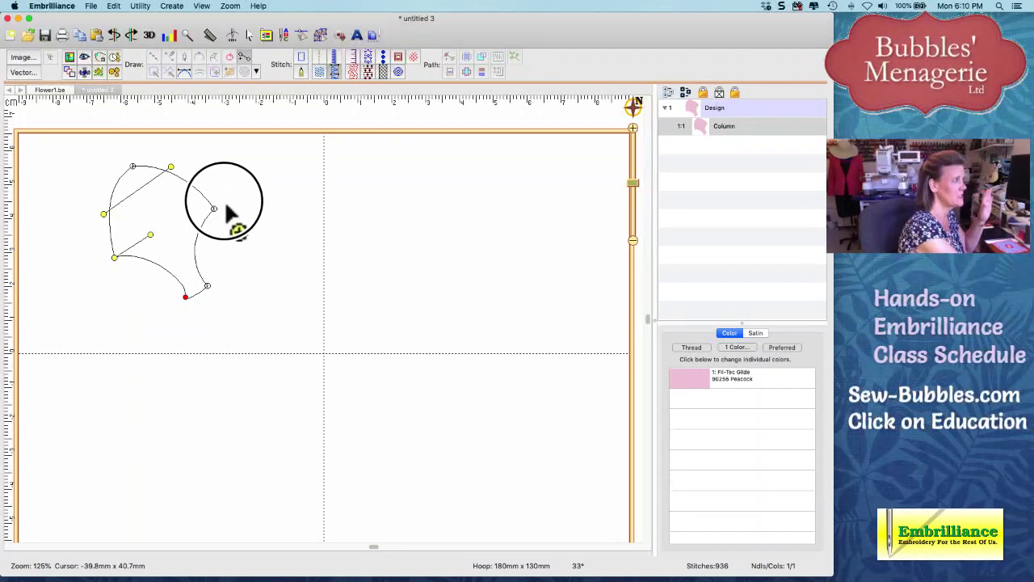
pyautogui.click(210, 282)
pyautogui.moveTo(209, 279); pyautogui.dragTo(214, 277)
pyautogui.press('Return')
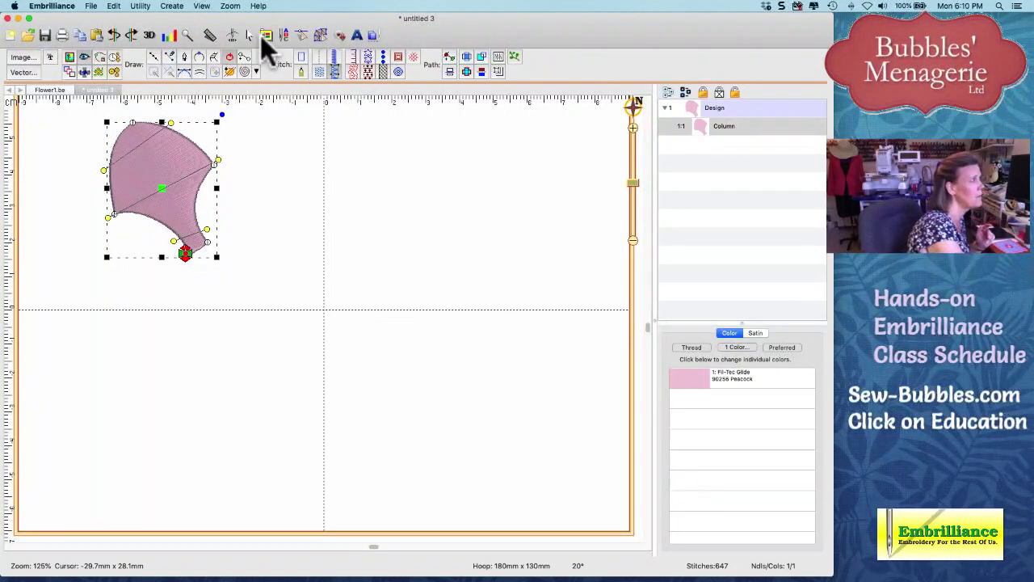
pyautogui.click(209, 35)
pyautogui.moveTo(129, 207); pyautogui.dragTo(216, 163)
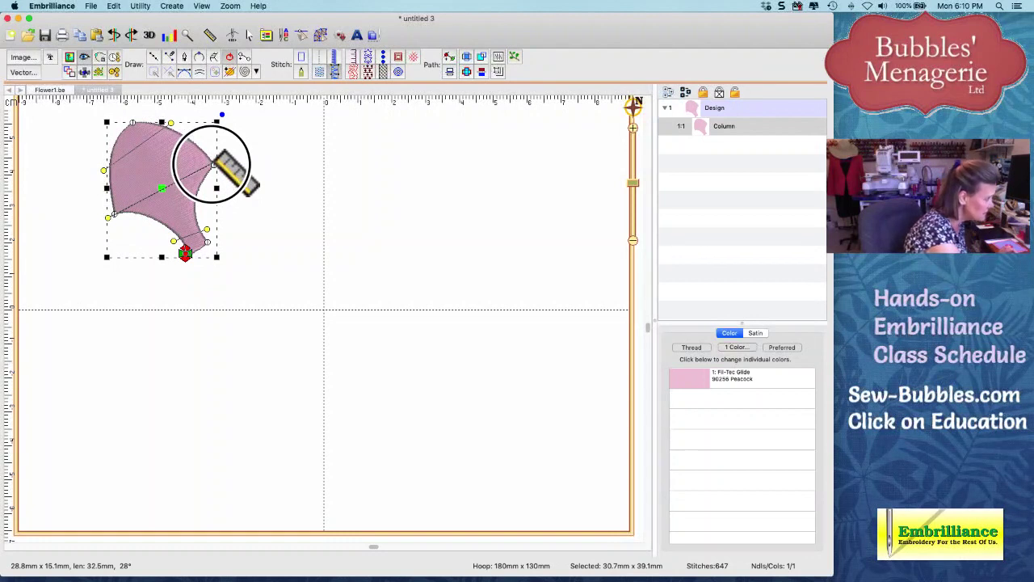
pyautogui.moveTo(211, 167); pyautogui.dragTo(36, 511)
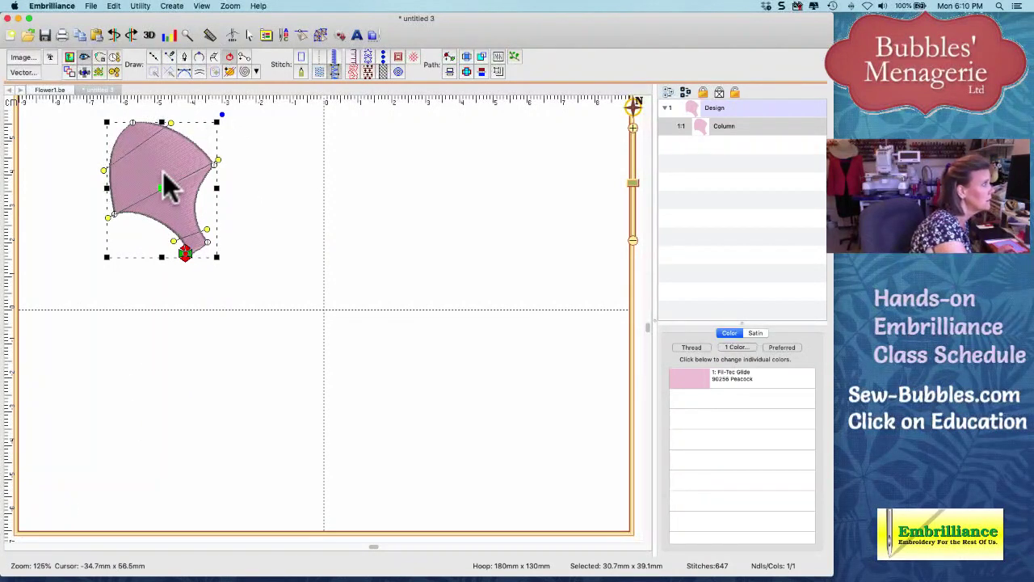
pyautogui.click(204, 33)
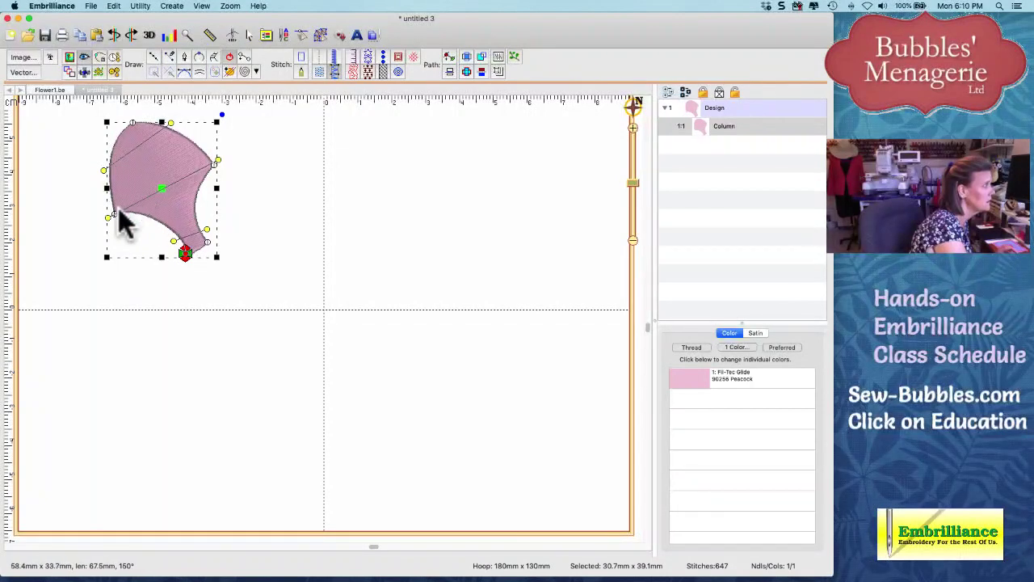
pyautogui.moveTo(175, 179); pyautogui.dragTo(214, 159)
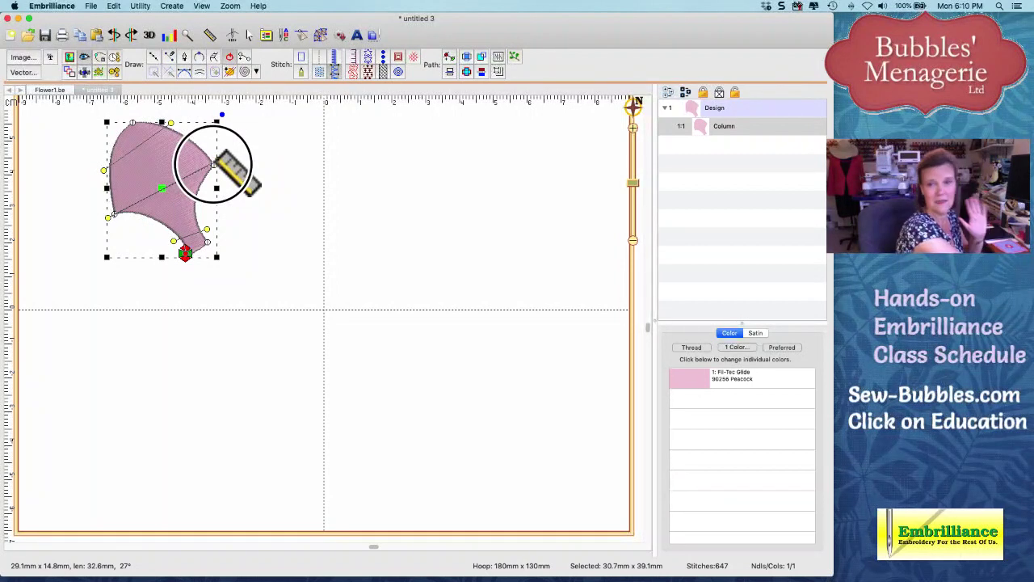
pyautogui.click(218, 162)
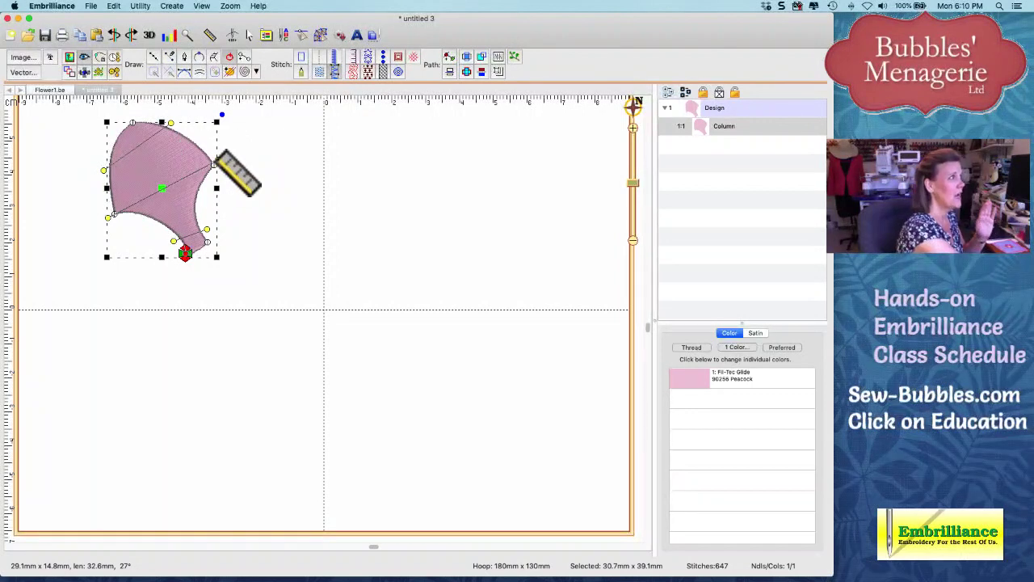
pyautogui.moveTo(216, 159); pyautogui.dragTo(160, 166)
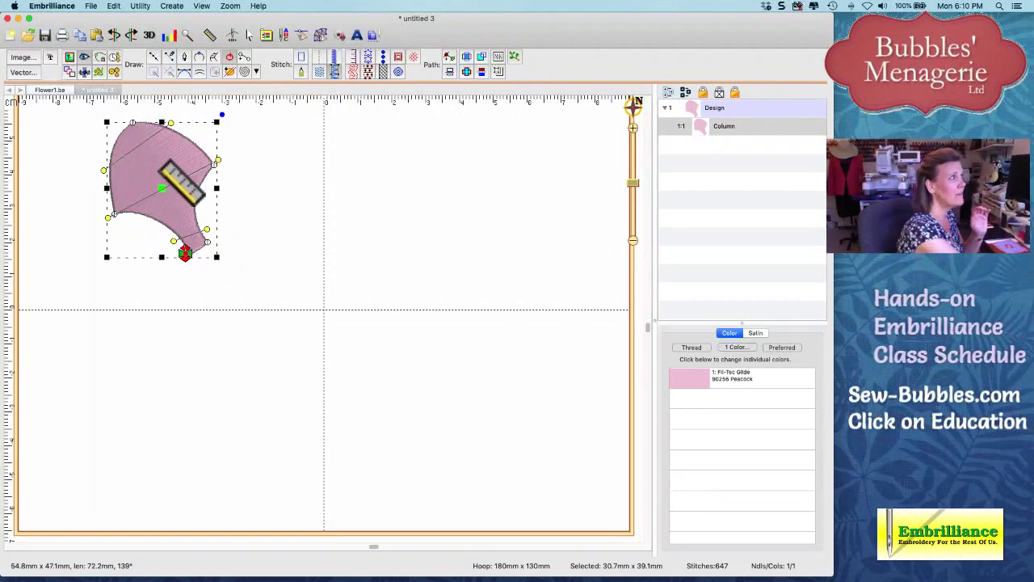
pyautogui.click(250, 35)
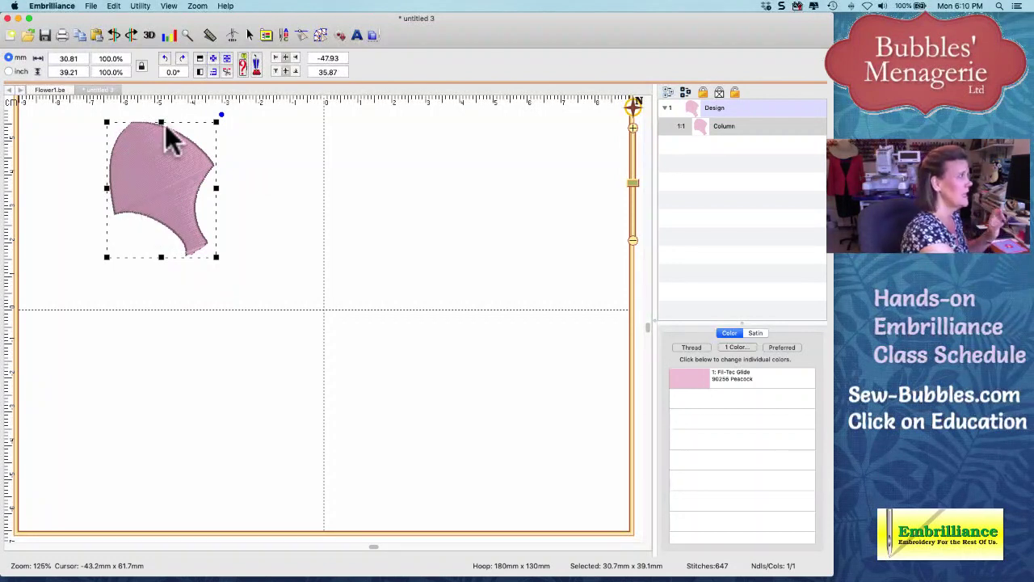
pyautogui.click(320, 35)
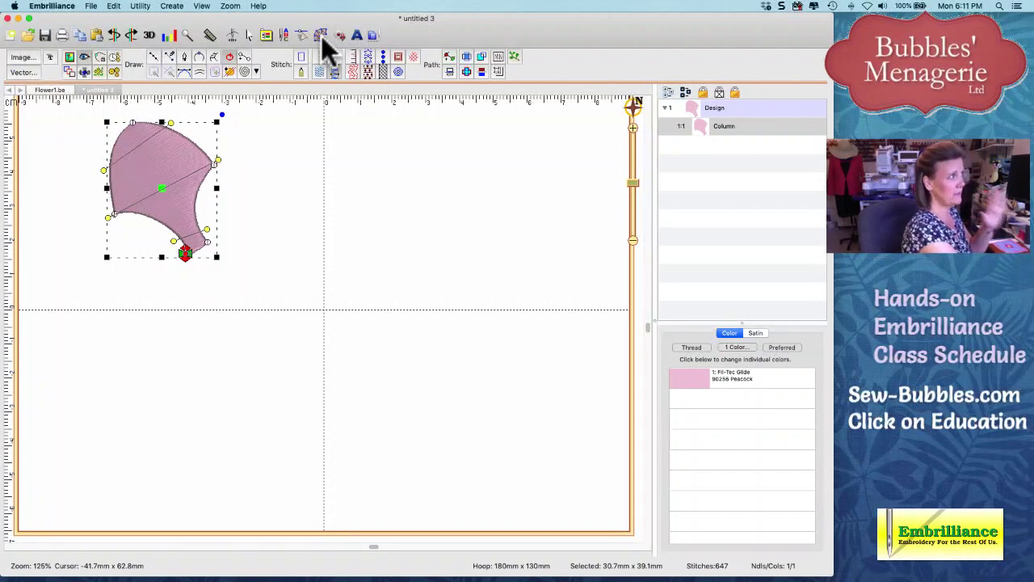
# Draw a three-point curved line down through the petal and select it with the Column.
pyautogui.click(152, 58)
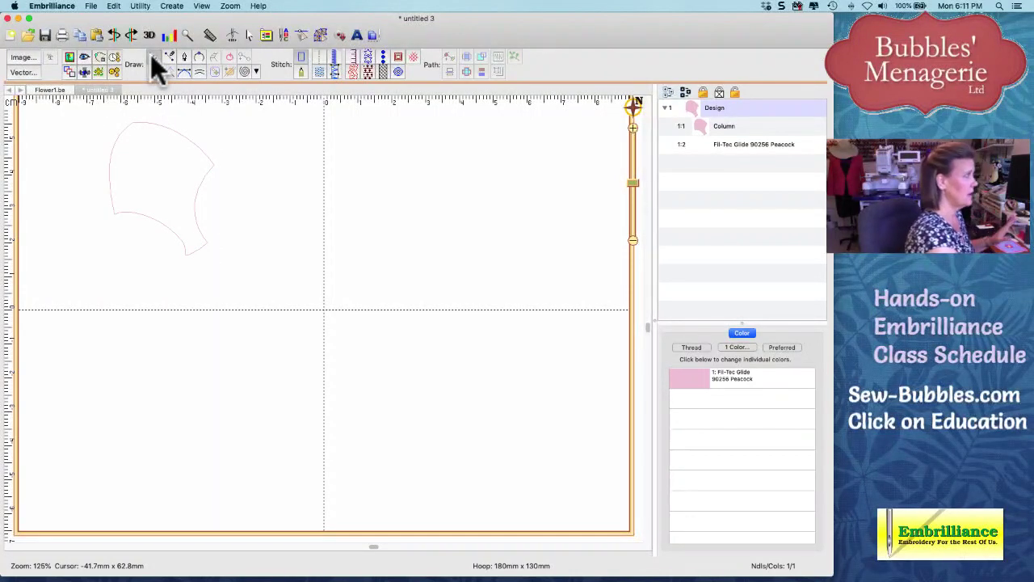
pyautogui.click(134, 142)
pyautogui.click(131, 178)
pyautogui.click(159, 209)
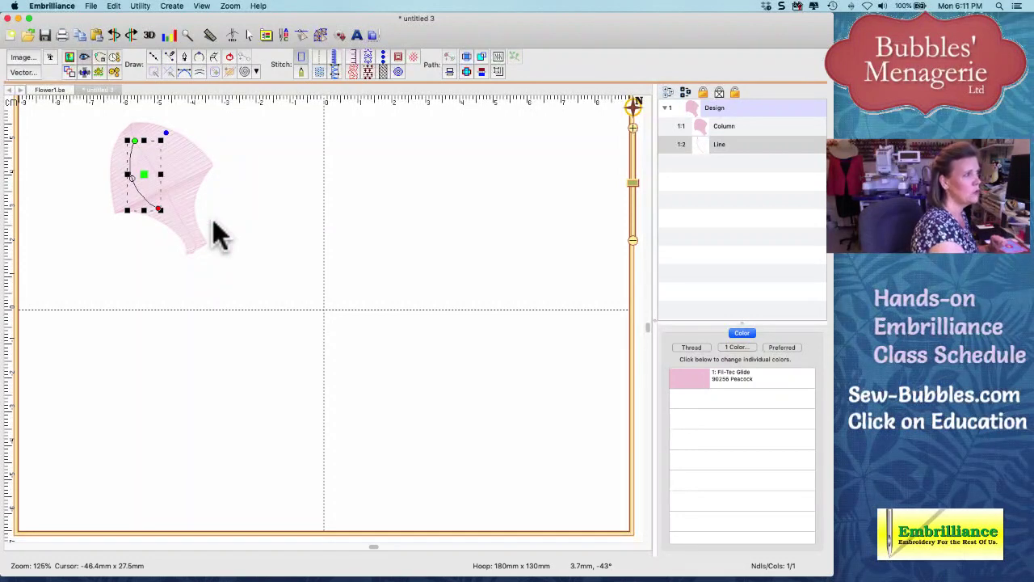
pyautogui.keyDown('shift'); pyautogui.click(705, 131); pyautogui.keyUp('shift')
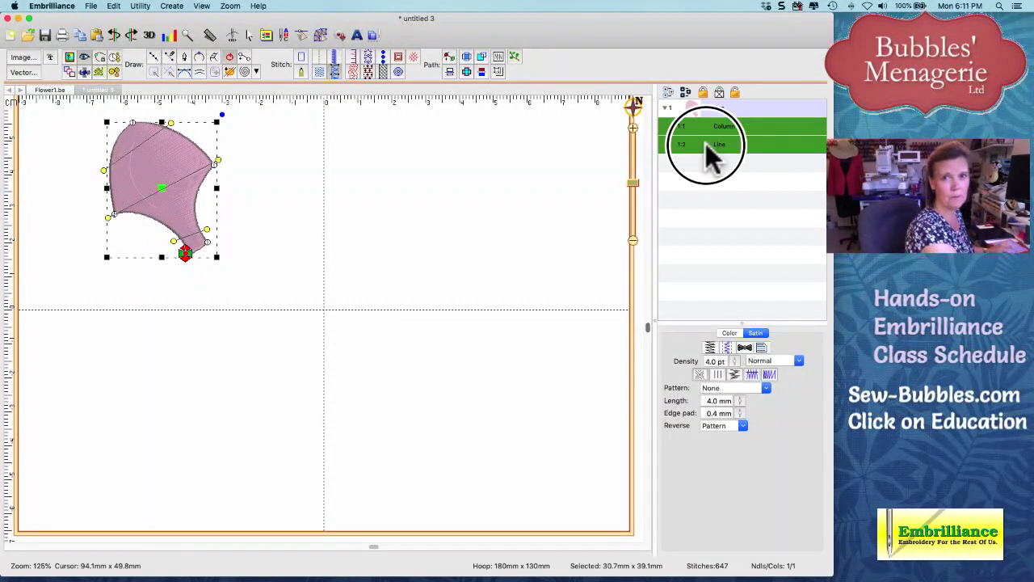
pyautogui.click(705, 145)
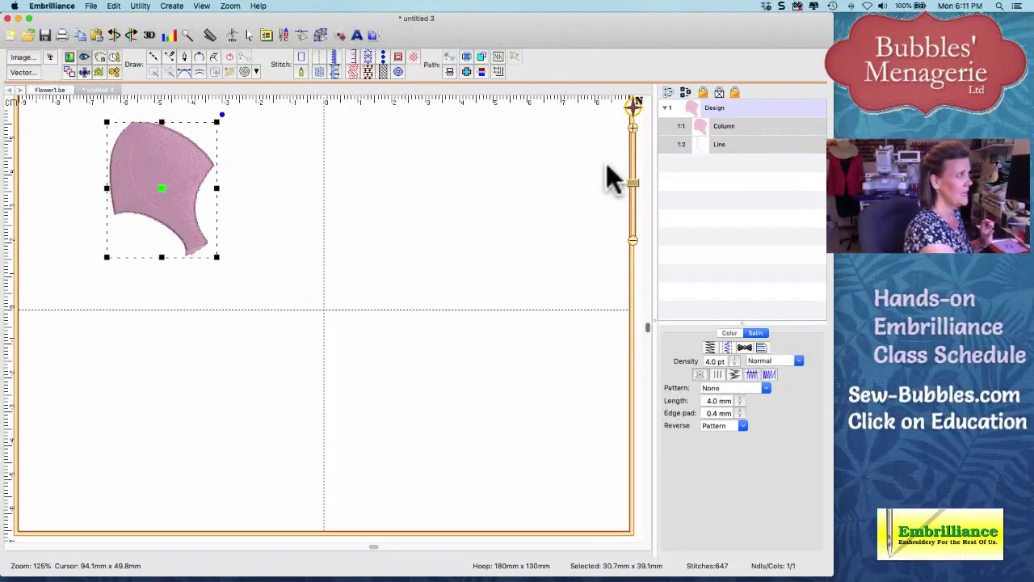
# Carve the curved line into the petal with Combine > Carve and check its nodes.
pyautogui.rightClick(175, 163)
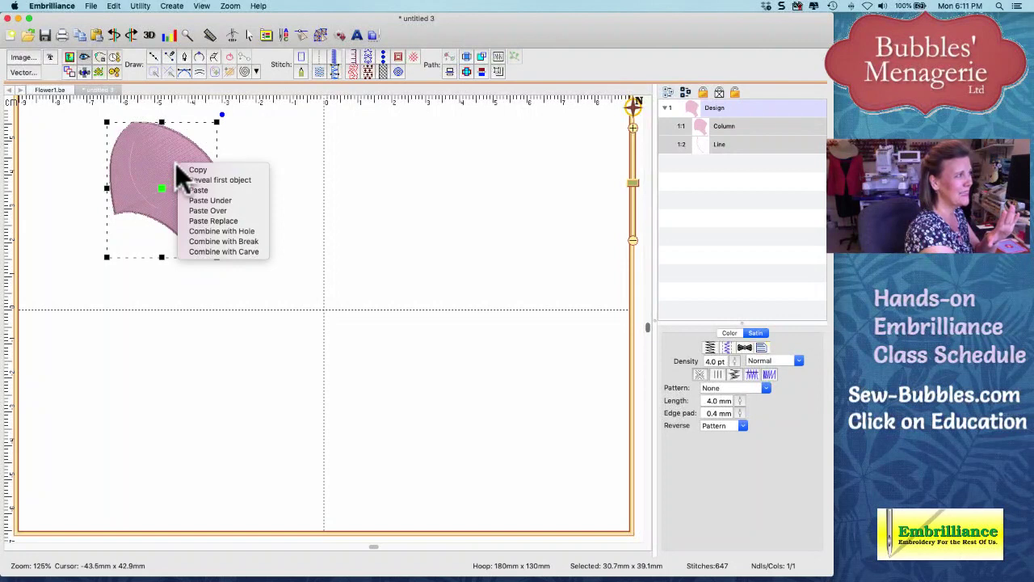
pyautogui.click(217, 251)
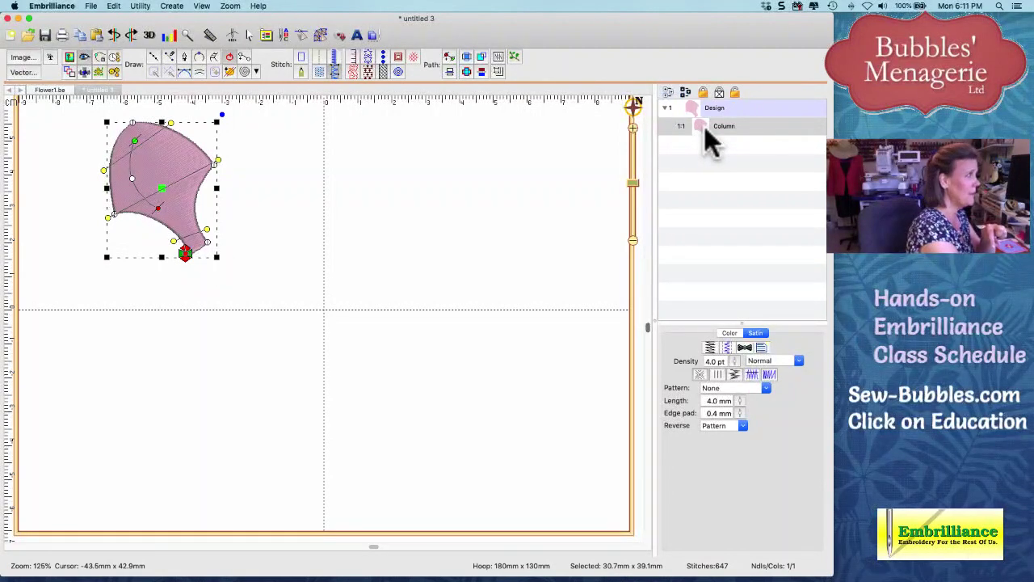
pyautogui.doubleClick(165, 226)
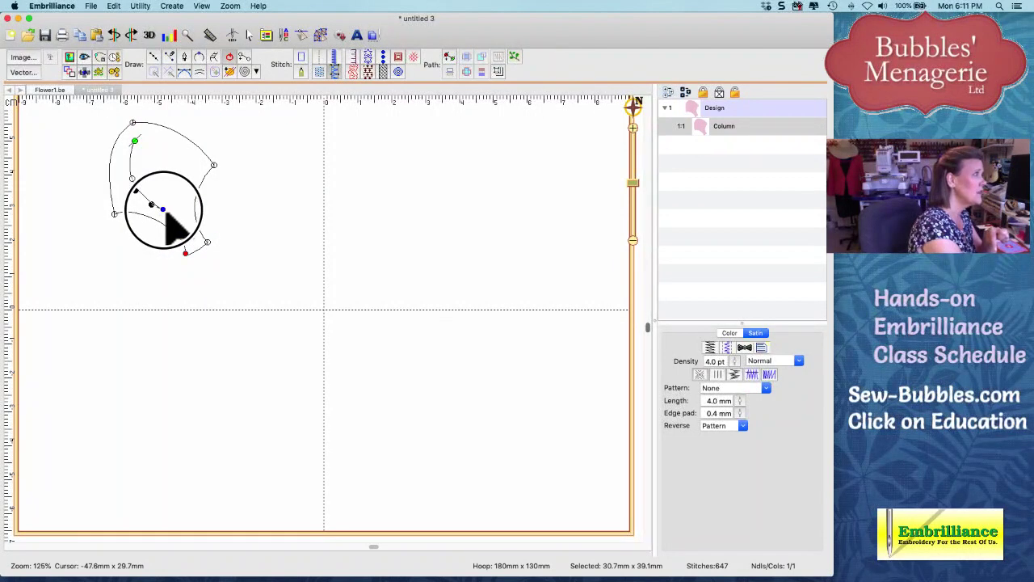
pyautogui.click(219, 203)
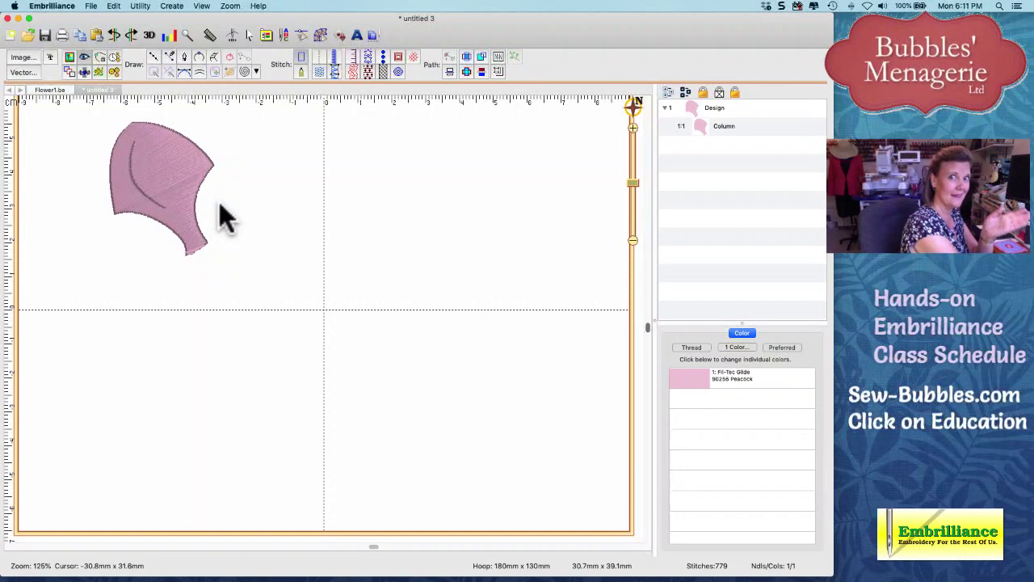
pyautogui.click(135, 150)
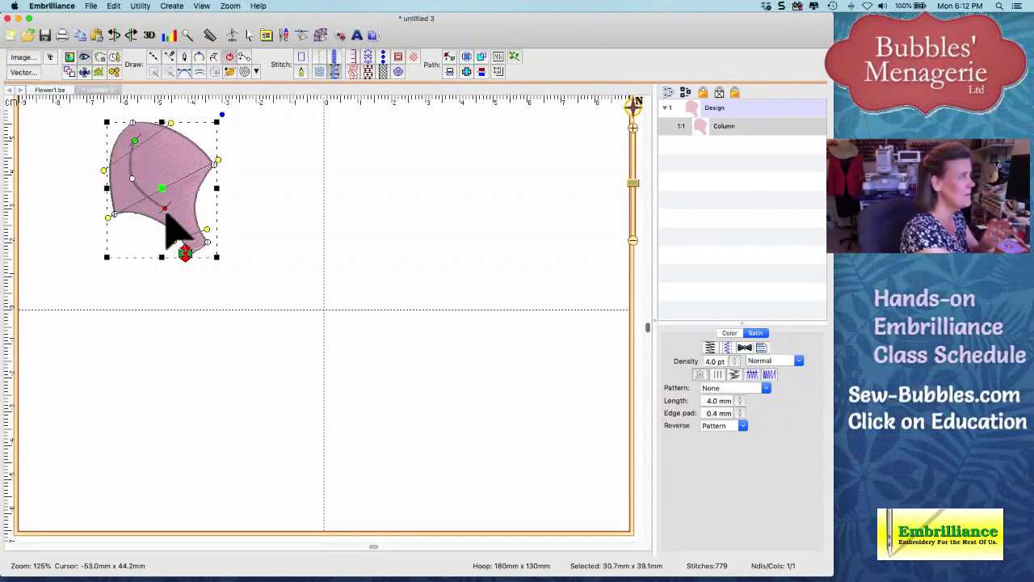
pyautogui.click(151, 56)
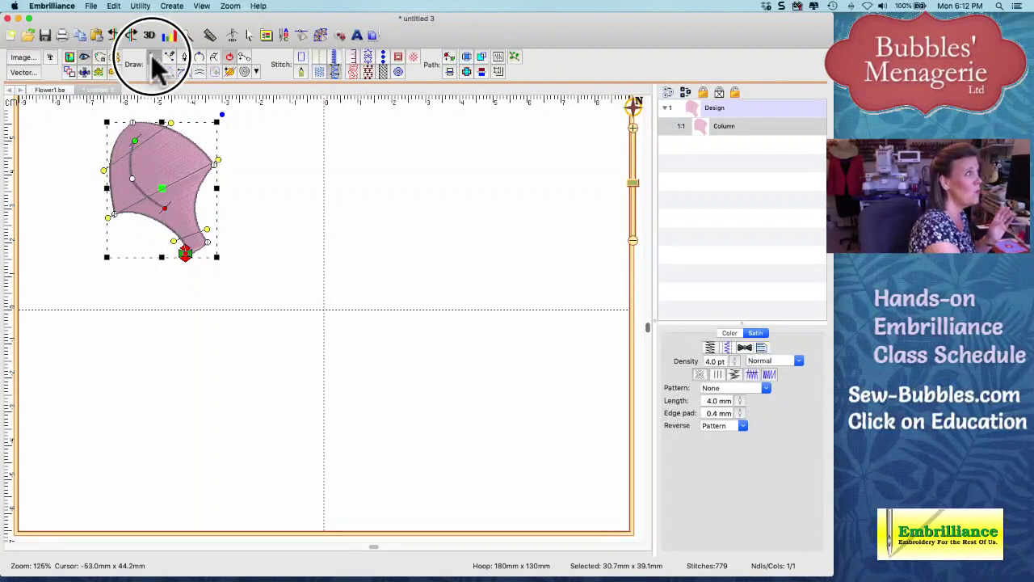
# Draw a second curved vein line in the petal and carve it in with Combine > Carve.
pyautogui.click(150, 144)
pyautogui.click(178, 163)
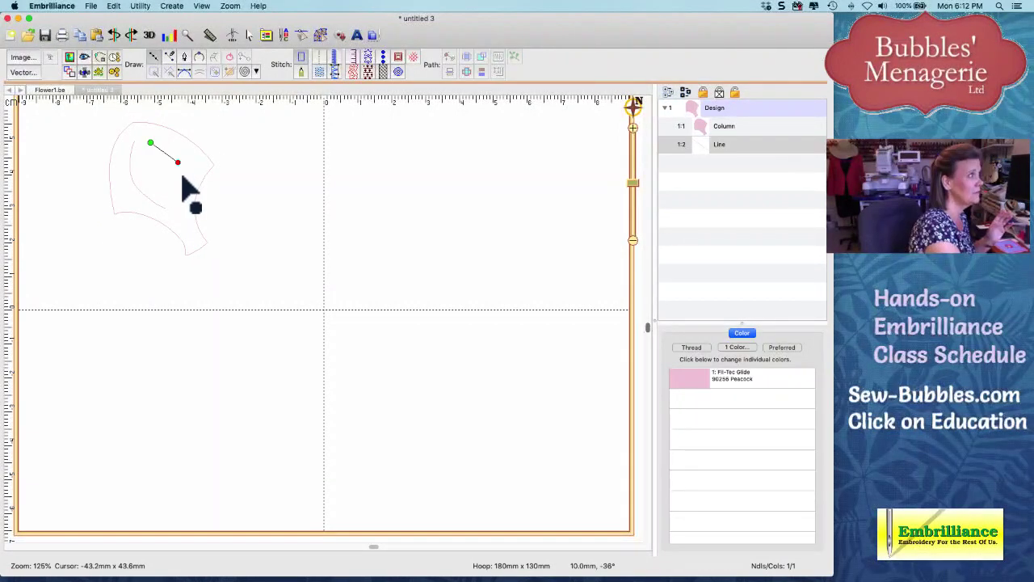
pyautogui.doubleClick(184, 221)
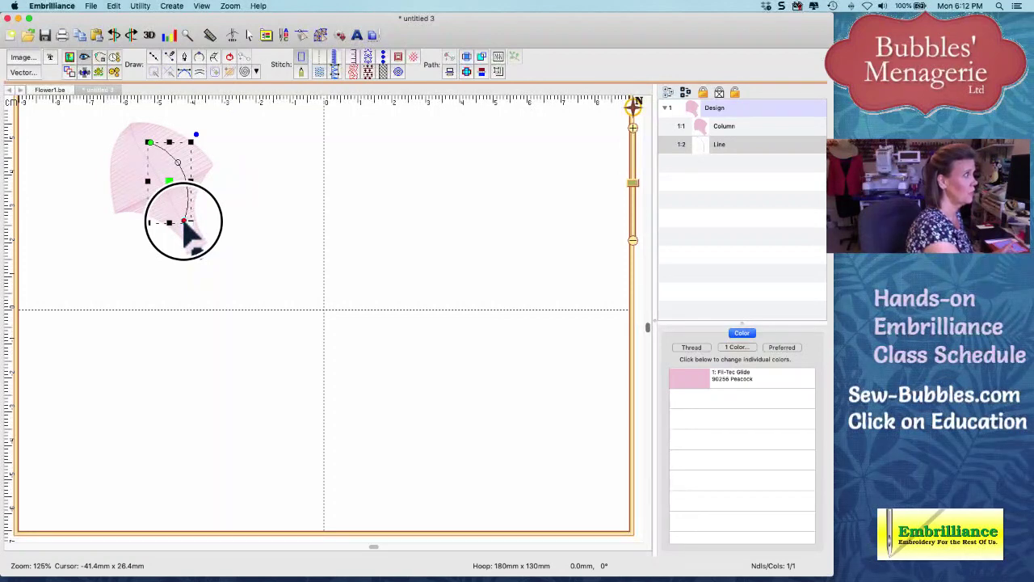
pyautogui.rightClick(176, 163)
pyautogui.click(207, 250)
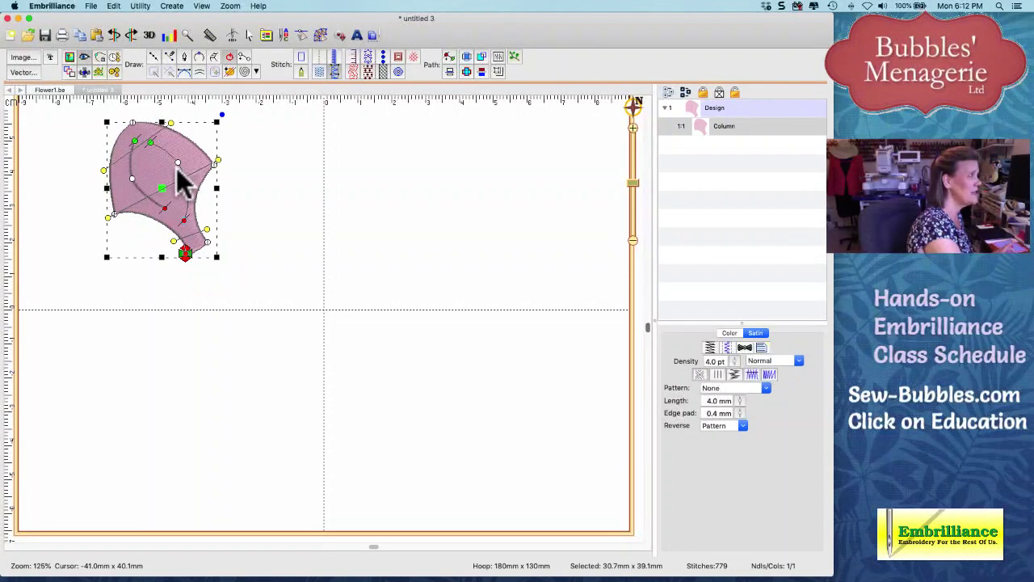
pyautogui.doubleClick(177, 171)
pyautogui.click(225, 229)
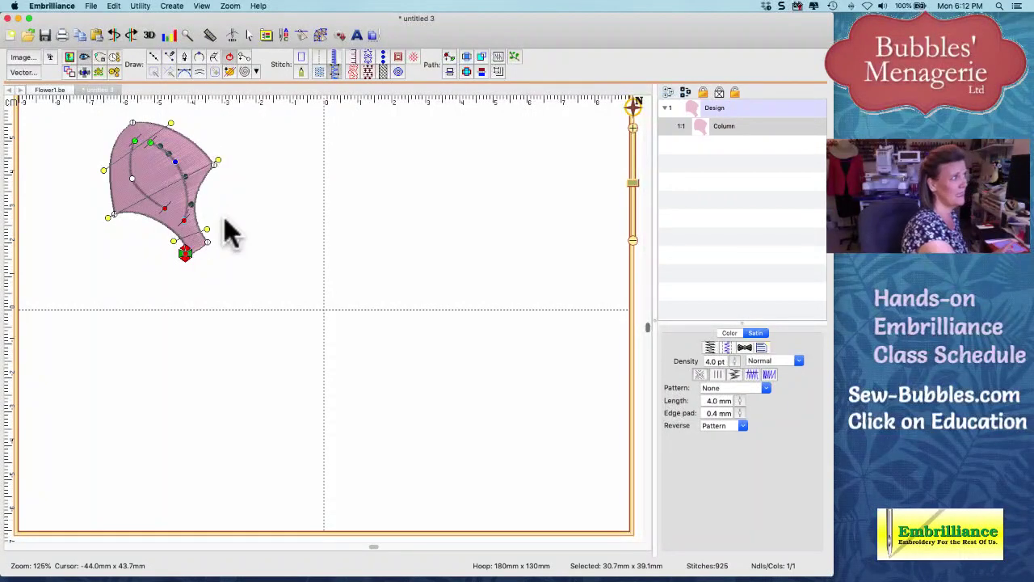
# Play the petal's sew-out in the Stitch Player.
pyautogui.click(230, 233)
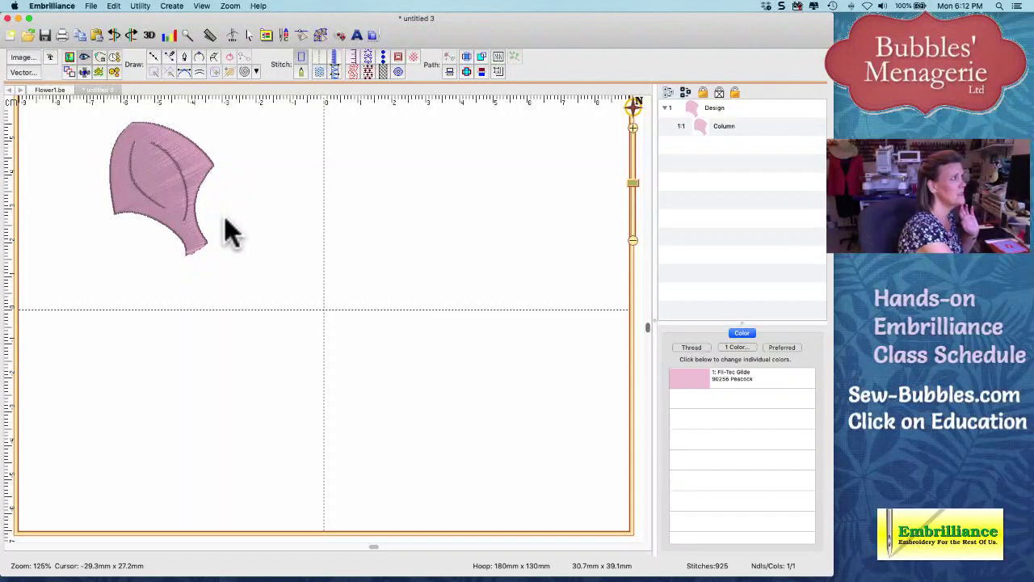
pyautogui.click(231, 34)
pyautogui.click(146, 51)
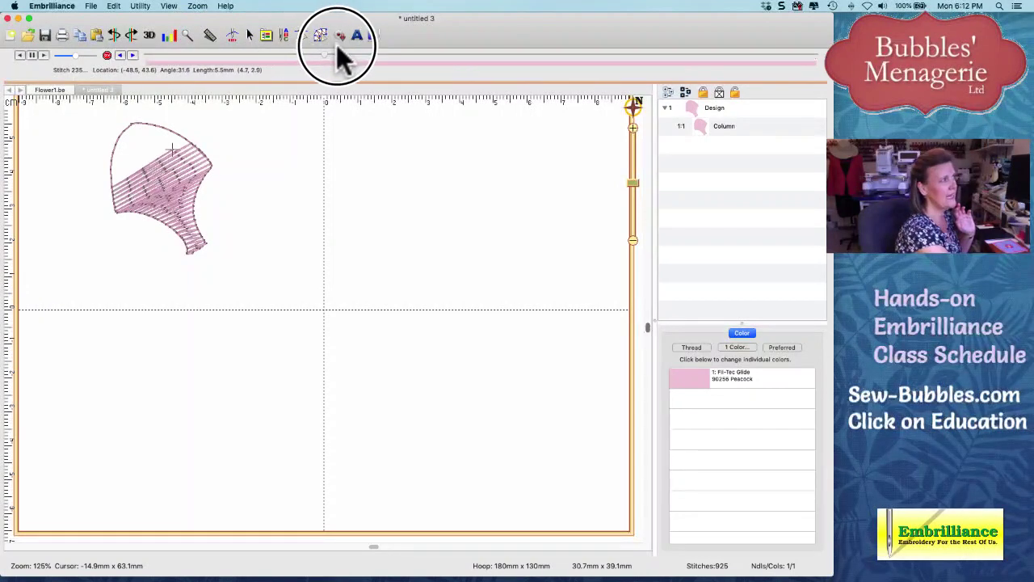
# Advance the sew-out through the whole petal, then close the Stitch Player.
pyautogui.moveTo(432, 48); pyautogui.dragTo(750, 49)
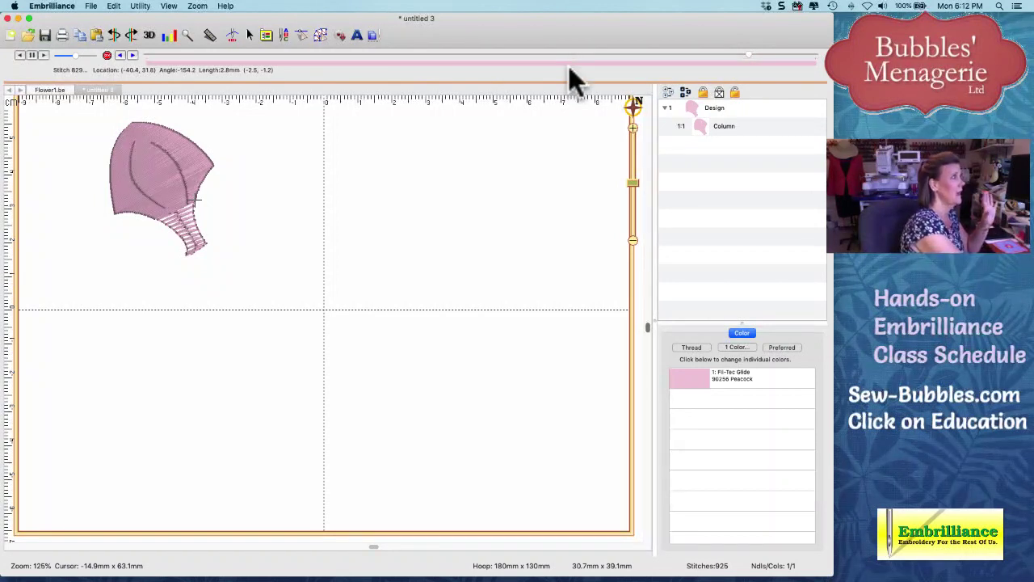
pyautogui.click(317, 36)
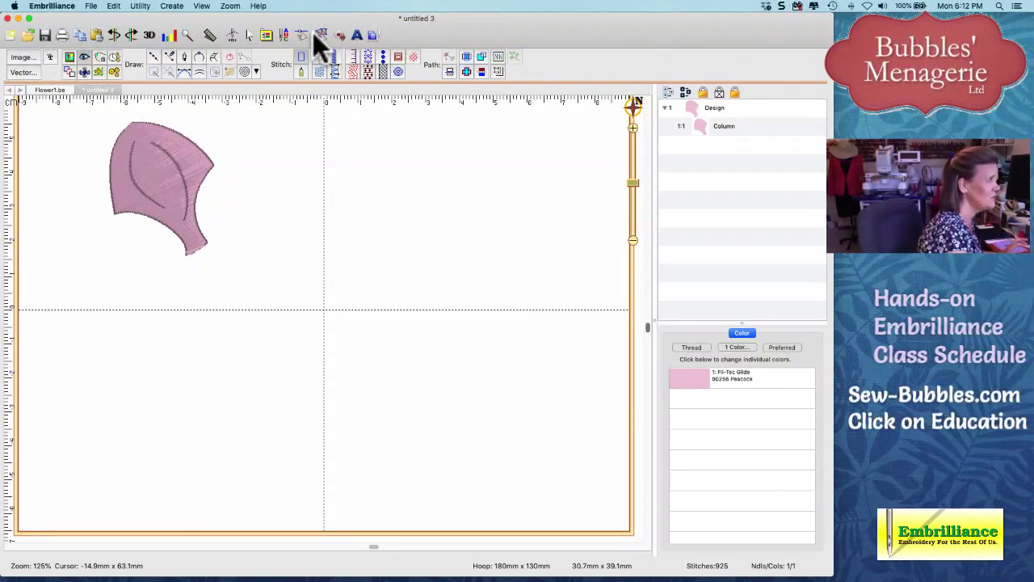
# Draw a circle right of the petal and set it to plain run stitching.
pyautogui.click(256, 71)
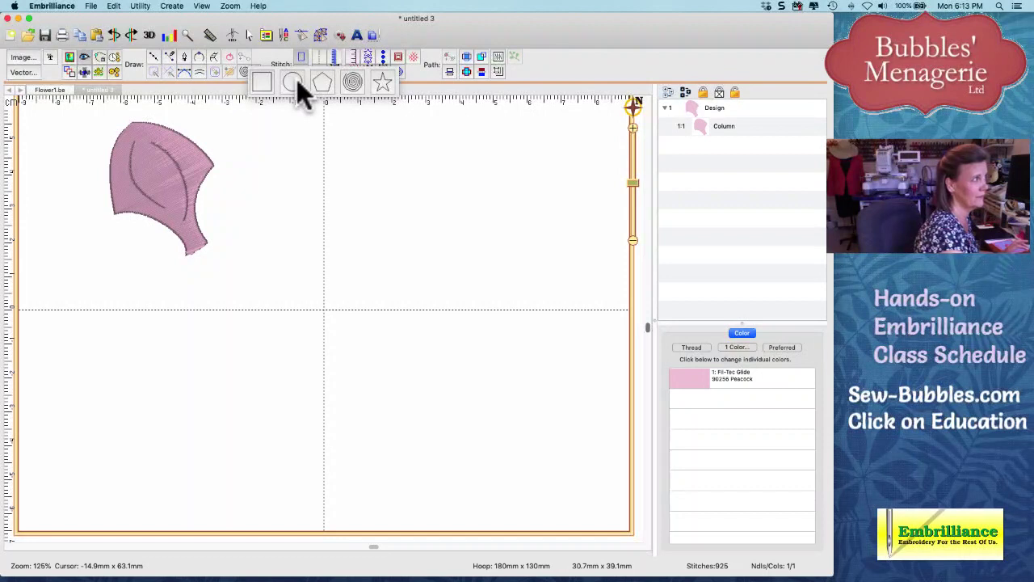
pyautogui.click(296, 79)
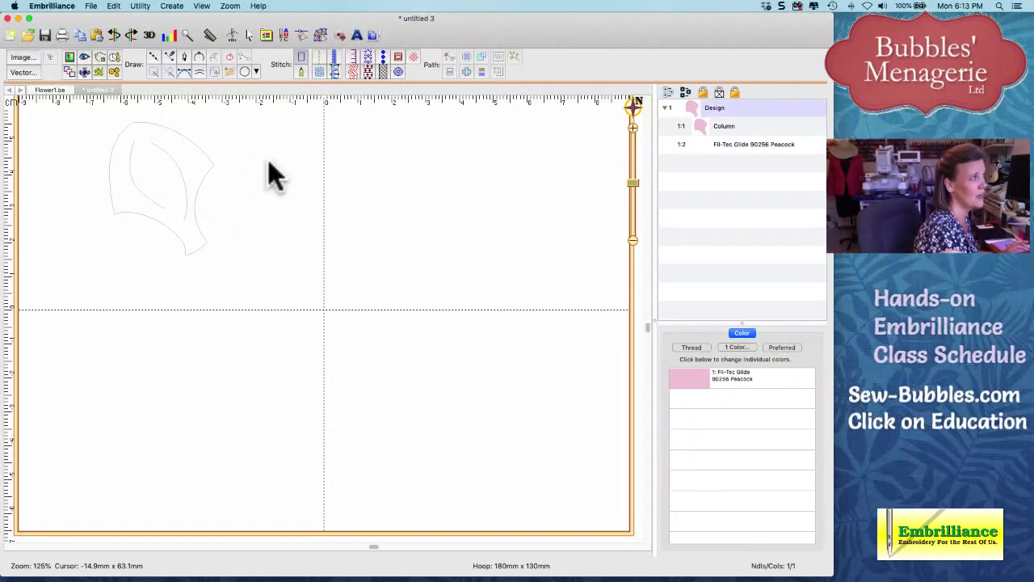
pyautogui.moveTo(268, 167); pyautogui.dragTo(430, 319)
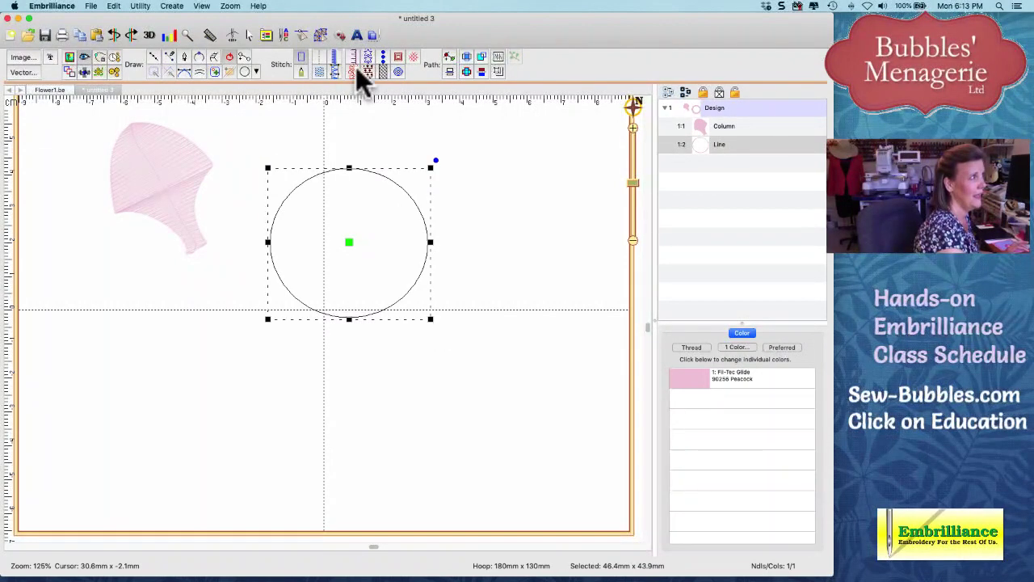
pyautogui.click(321, 71)
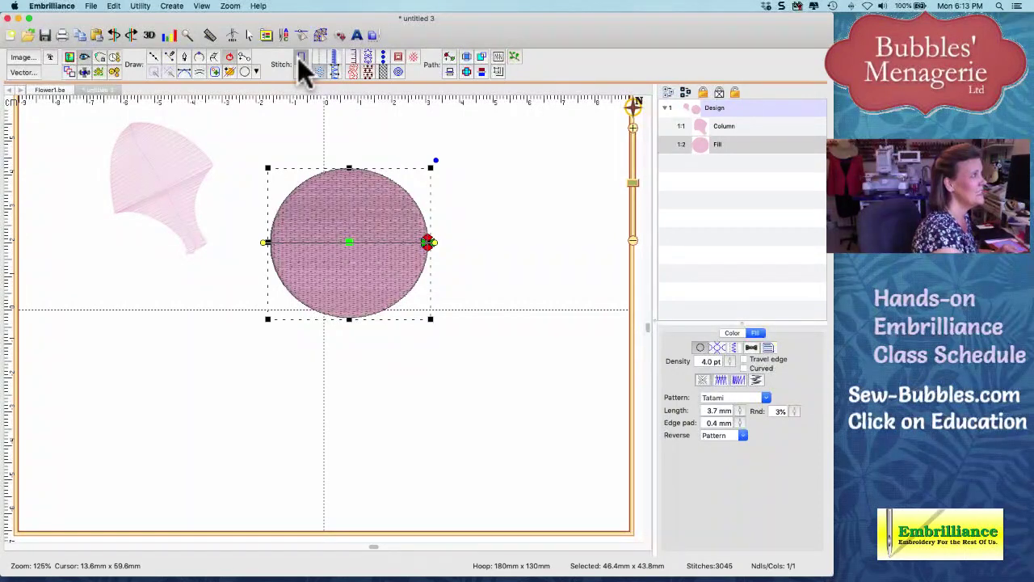
pyautogui.click(299, 57)
# Draw a spiral shape over the circle.
pyautogui.click(252, 71)
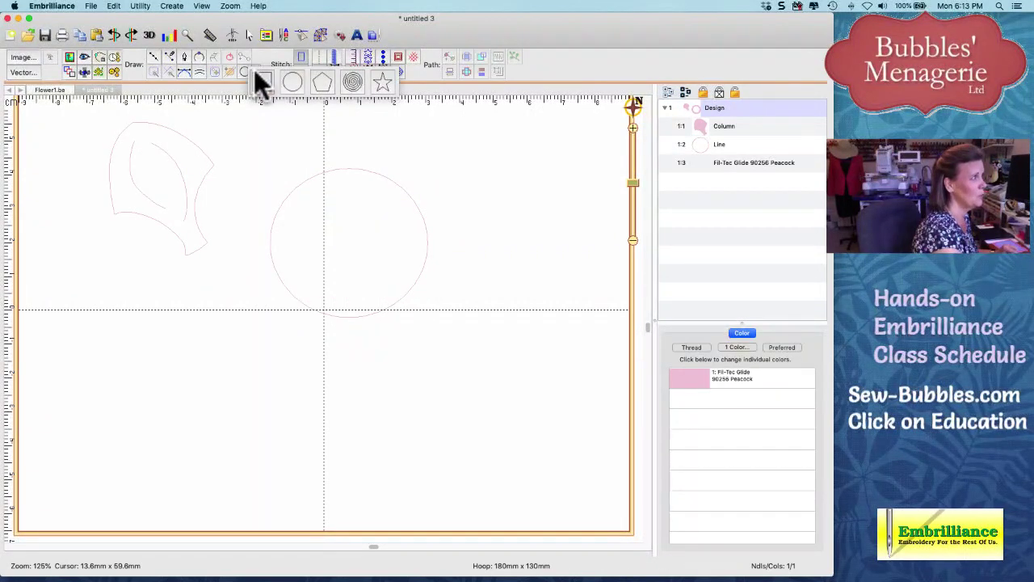
pyautogui.click(257, 76)
pyautogui.click(297, 194)
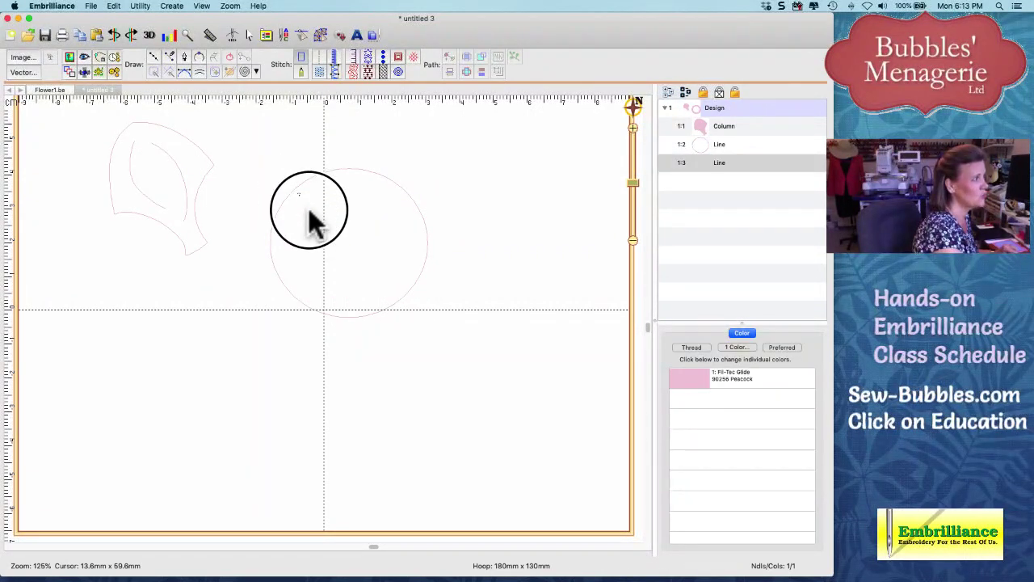
pyautogui.moveTo(310, 213); pyautogui.dragTo(407, 292)
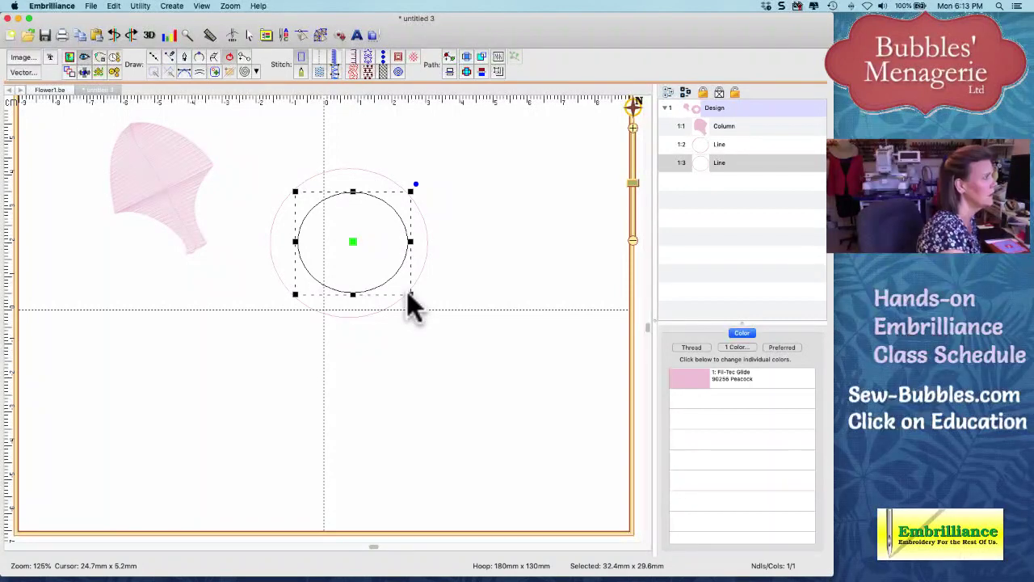
pyautogui.moveTo(300, 204); pyautogui.dragTo(363, 258)
# Carve the spiral into the circle with Combine > Carve and apply Fill stitch.
pyautogui.click(715, 153)
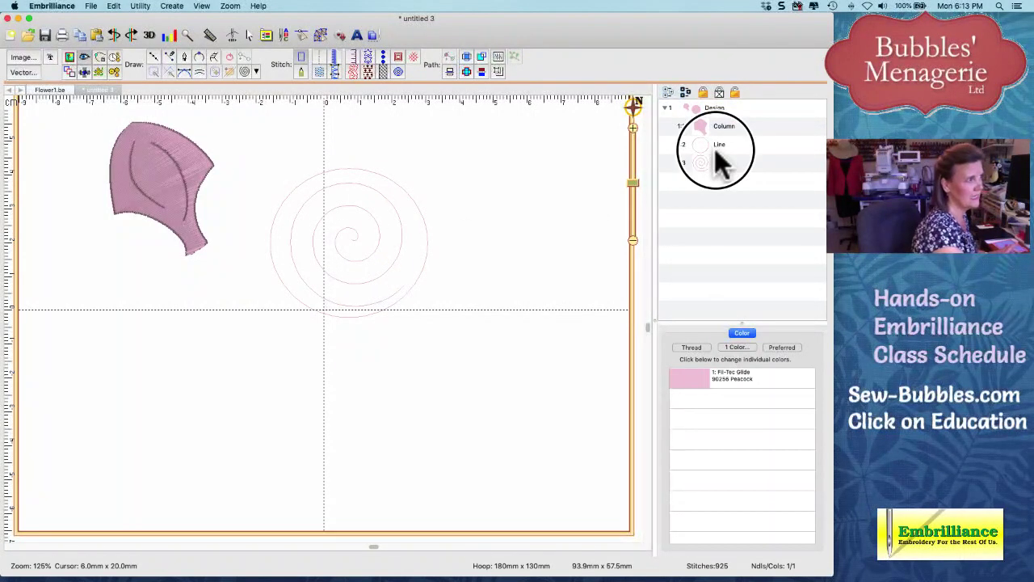
pyautogui.click(714, 163)
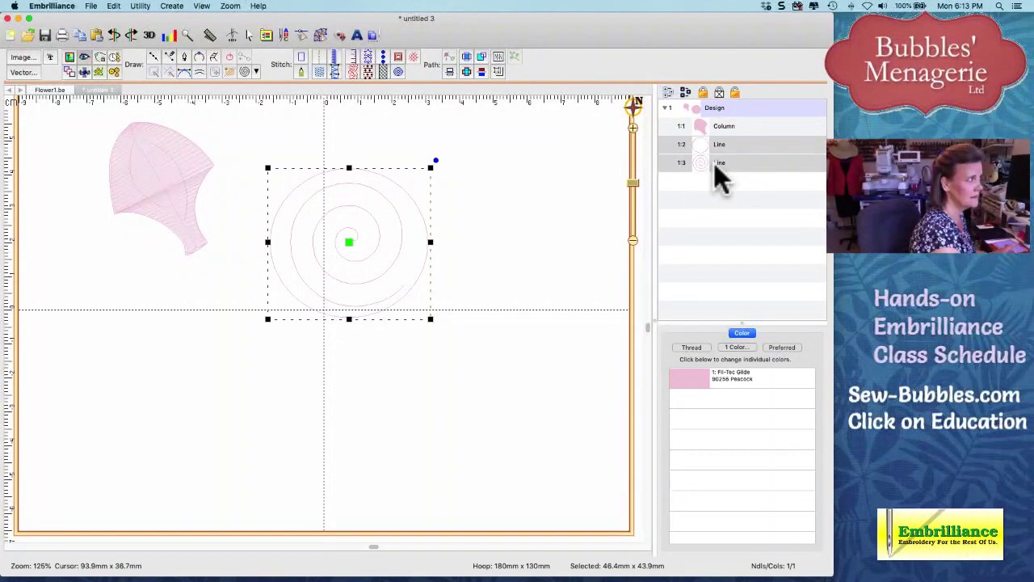
pyautogui.rightClick(406, 195)
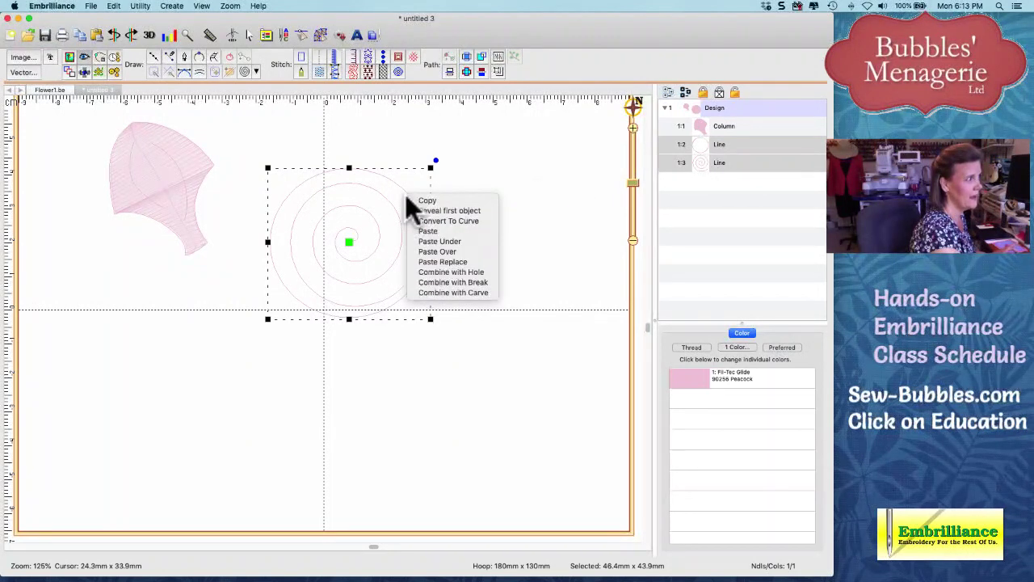
pyautogui.click(447, 294)
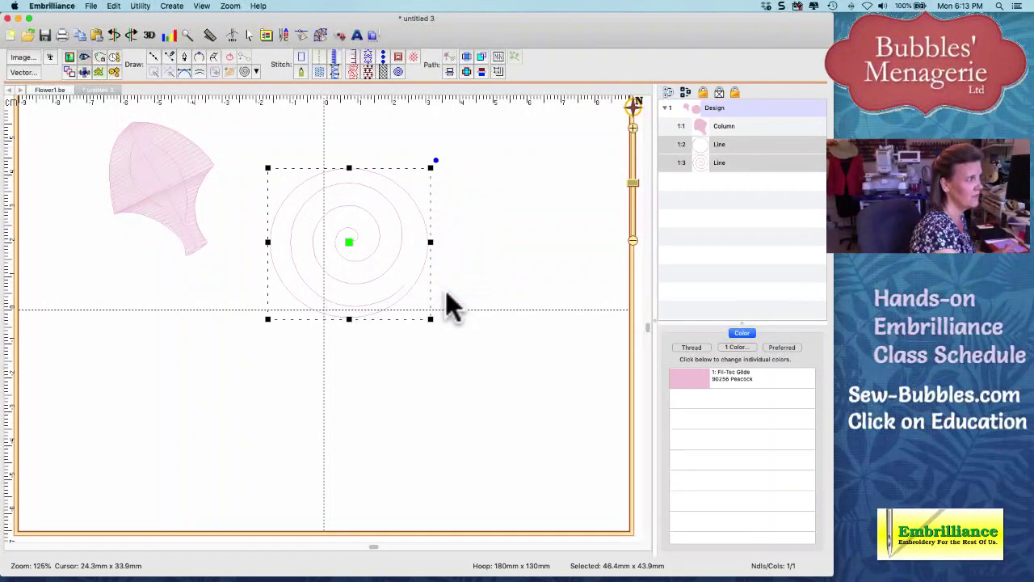
pyautogui.click(319, 71)
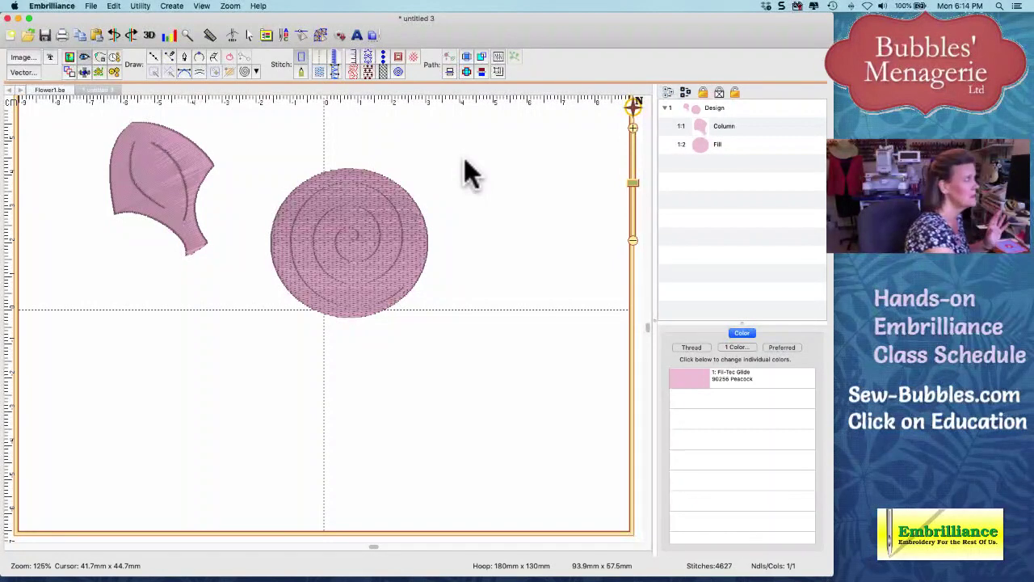
# Draw an oval right of the spiral circle and fill it with the Circle emboss pattern.
pyautogui.click(256, 71)
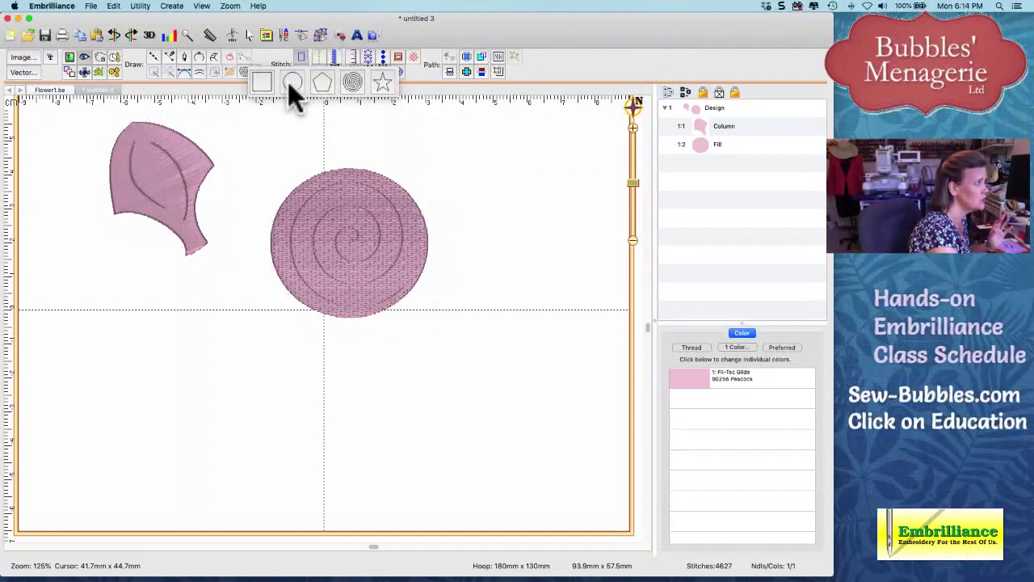
pyautogui.click(288, 83)
pyautogui.moveTo(464, 165)
pyautogui.mouseDown()
pyautogui.moveTo(497, 225)
pyautogui.moveTo(491, 186)
pyautogui.mouseUp()
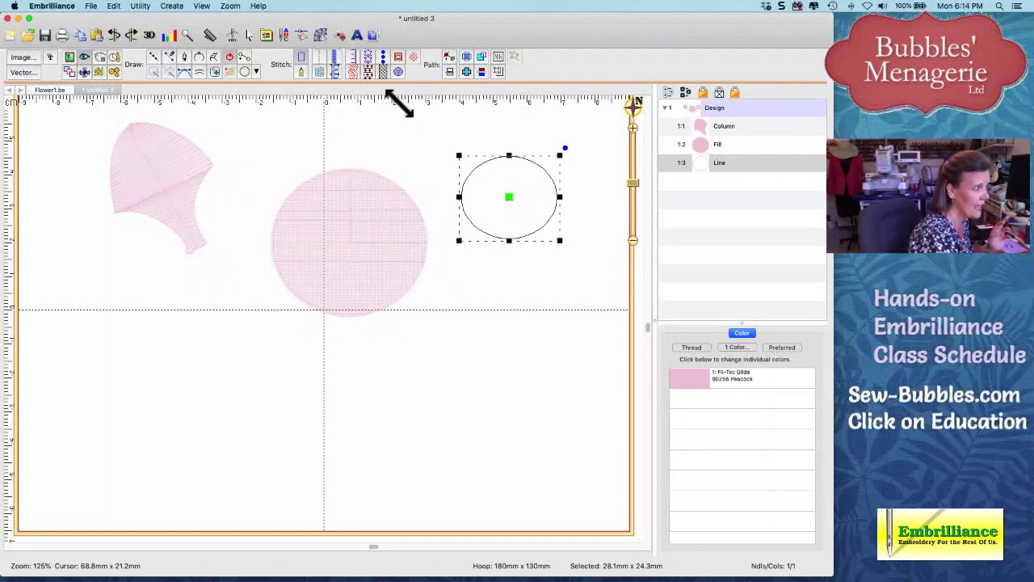
pyautogui.click(383, 71)
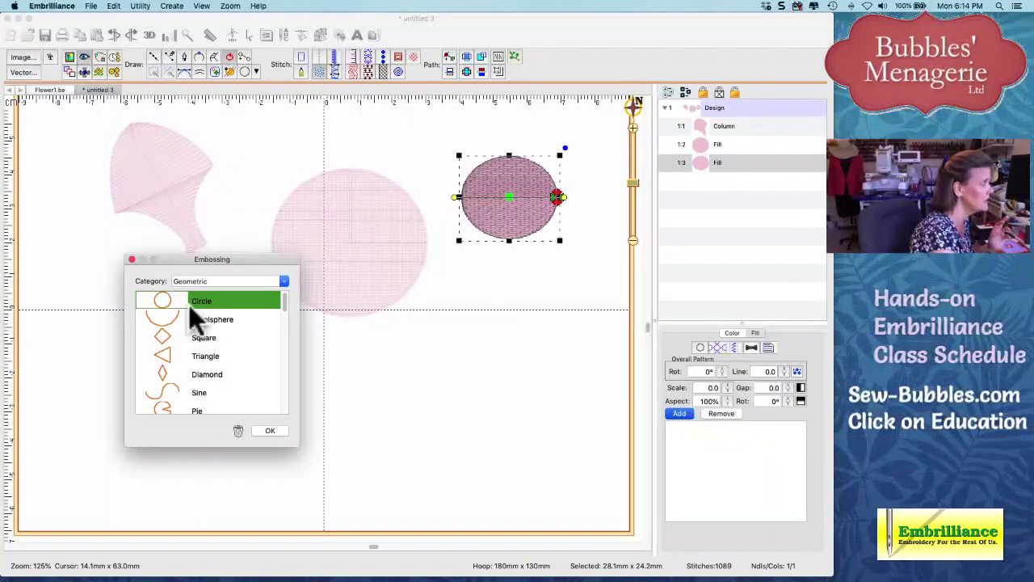
pyautogui.click(272, 430)
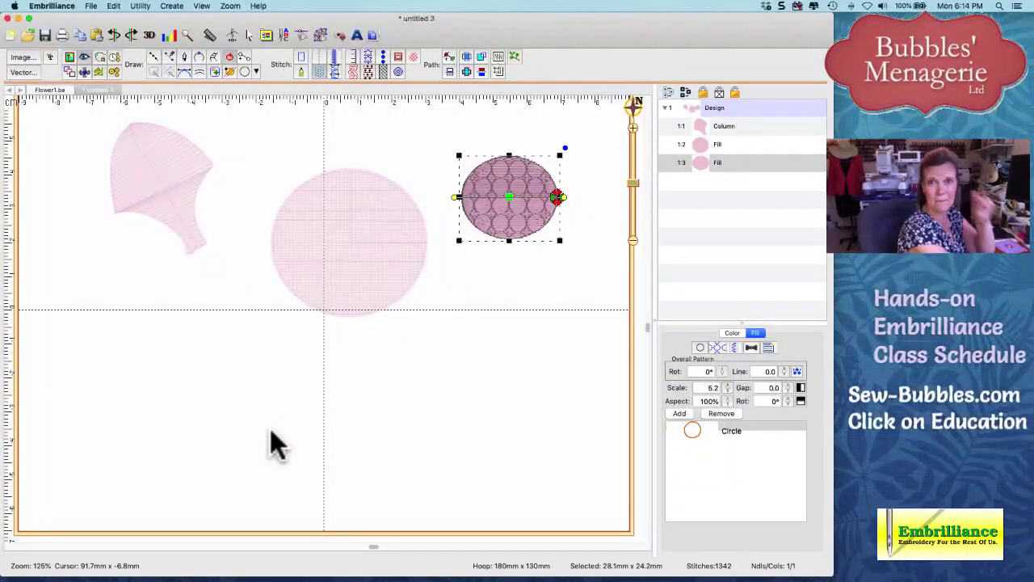
pyautogui.click(271, 432)
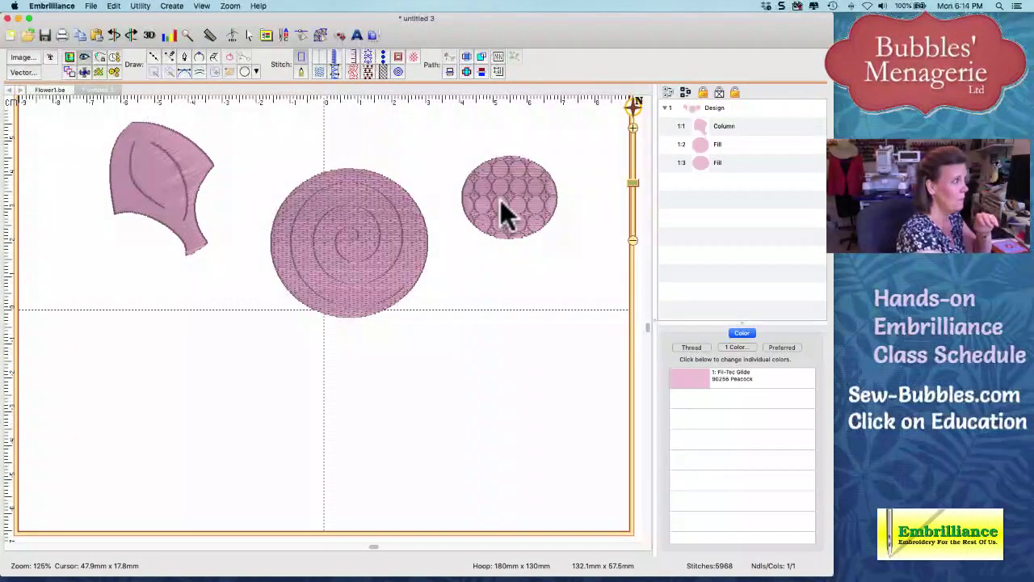
pyautogui.click(373, 251)
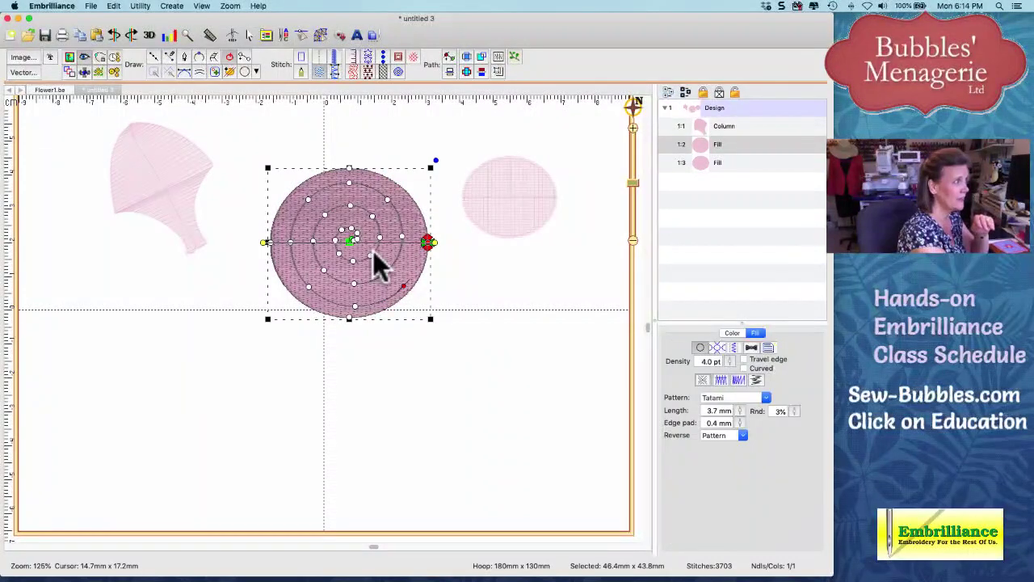
# Tilt the spiral circle's fill stitch direction with the red angle handle.
pyautogui.click(407, 289)
pyautogui.click(428, 279)
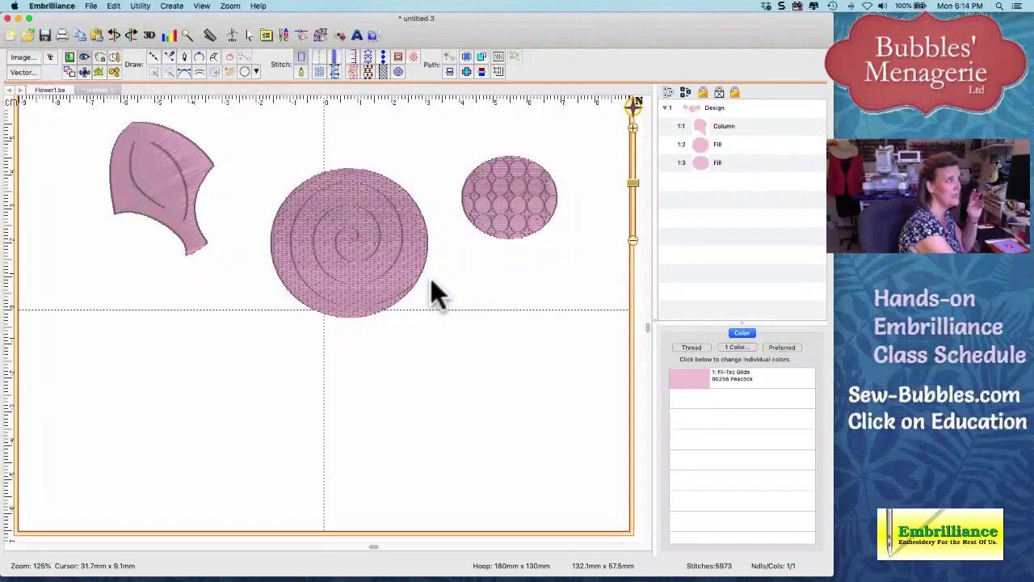
pyautogui.click(304, 186)
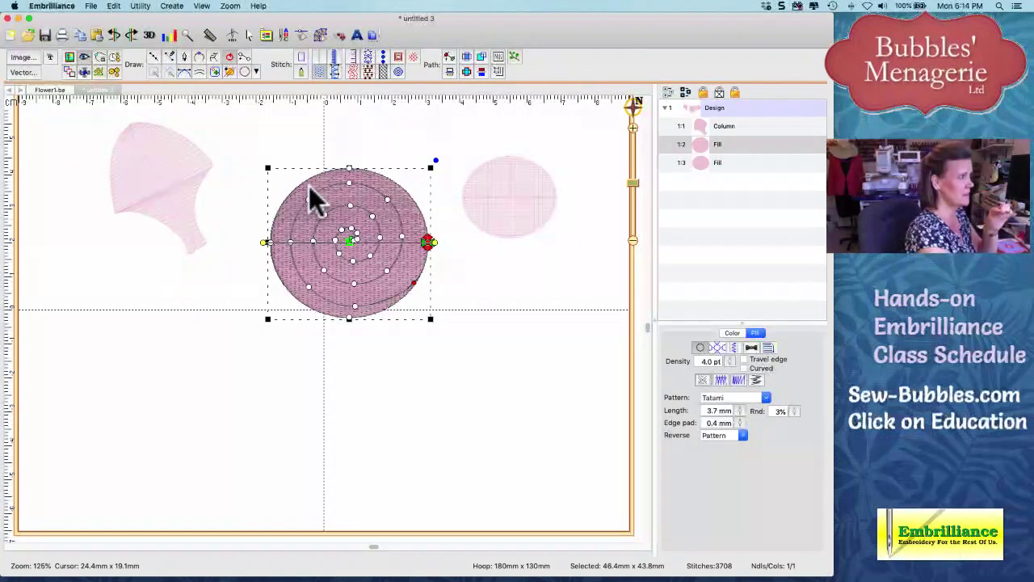
pyautogui.moveTo(428, 243)
pyautogui.mouseDown()
pyautogui.moveTo(440, 230)
pyautogui.moveTo(423, 323)
pyautogui.moveTo(409, 338)
pyautogui.mouseUp()
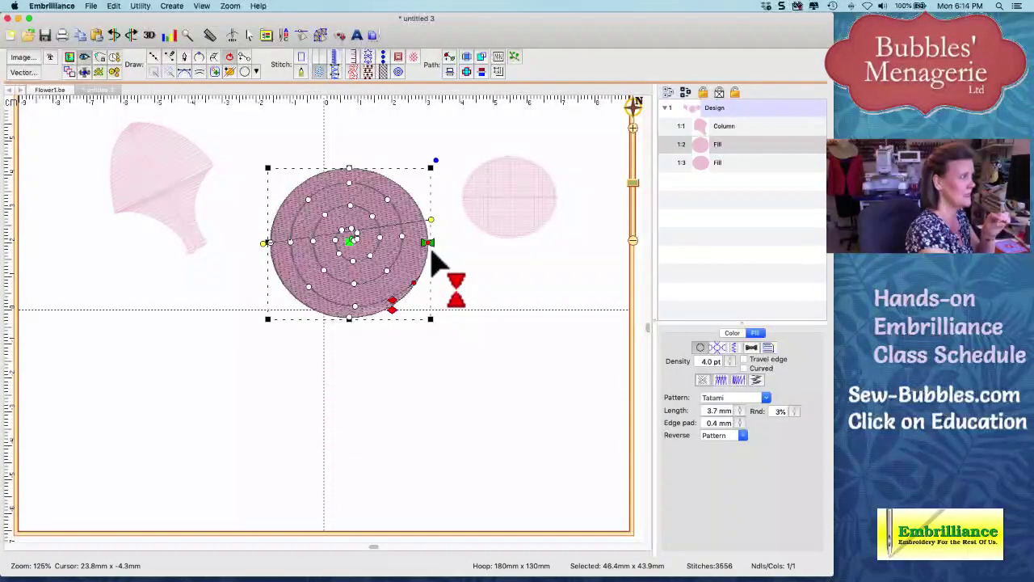
pyautogui.moveTo(437, 263)
pyautogui.mouseDown()
pyautogui.moveTo(341, 172)
pyautogui.moveTo(422, 226)
pyautogui.moveTo(445, 261)
pyautogui.moveTo(431, 246)
pyautogui.mouseUp()
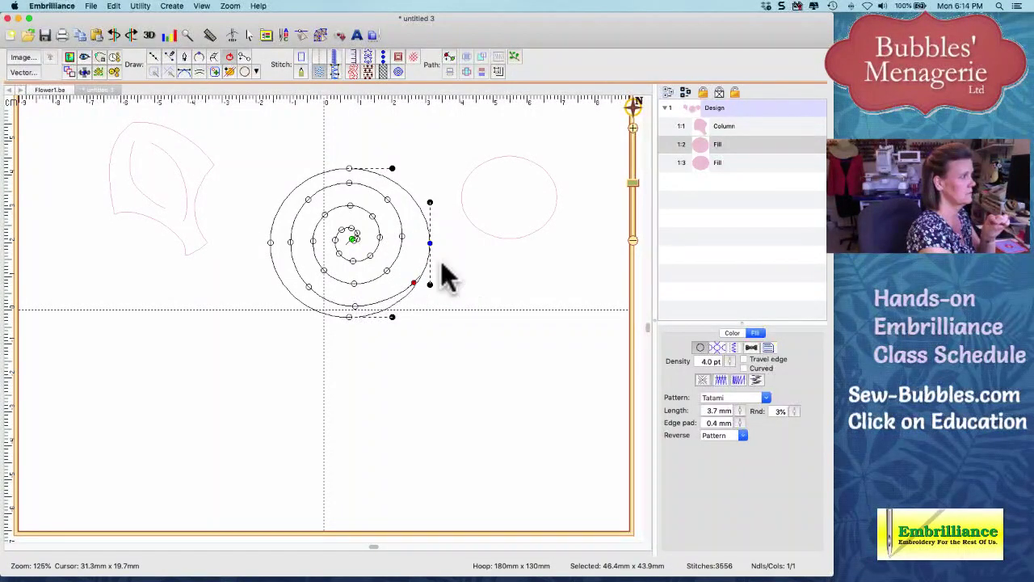
pyautogui.click(414, 289)
# Move the circle's green entry/exit marker to the top of the circle.
pyautogui.click(420, 299)
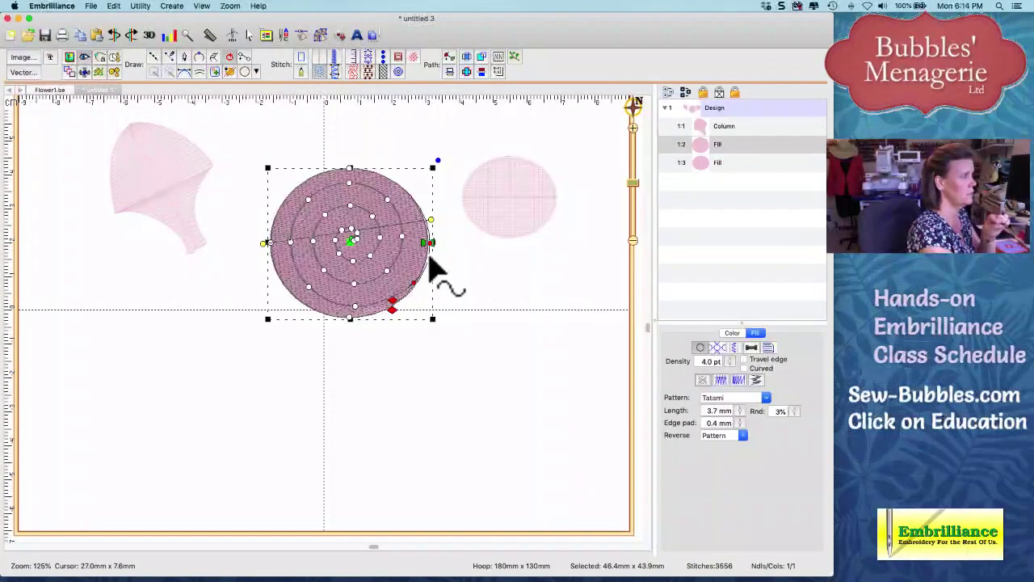
pyautogui.moveTo(428, 247); pyautogui.dragTo(314, 176)
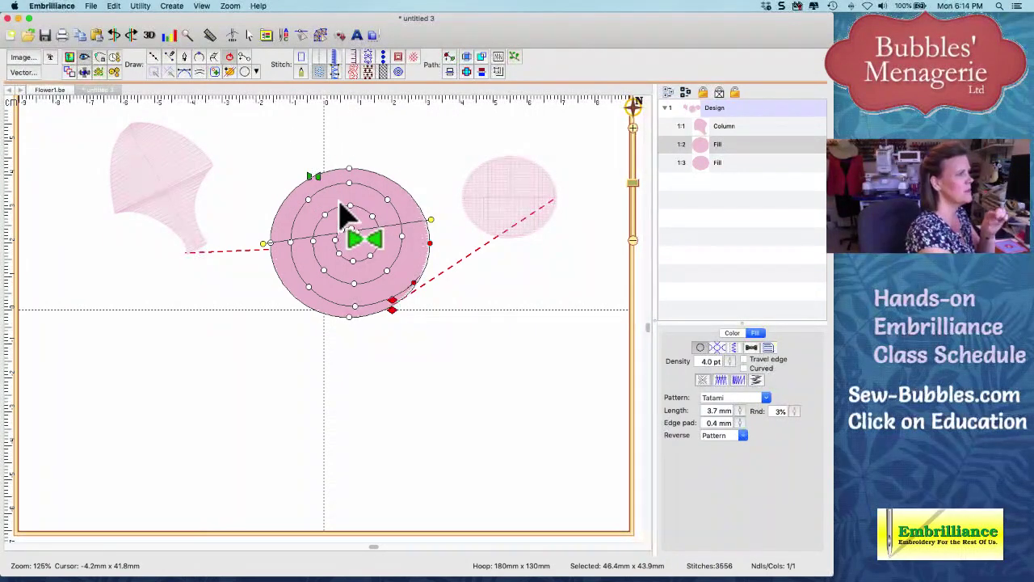
pyautogui.click(370, 313)
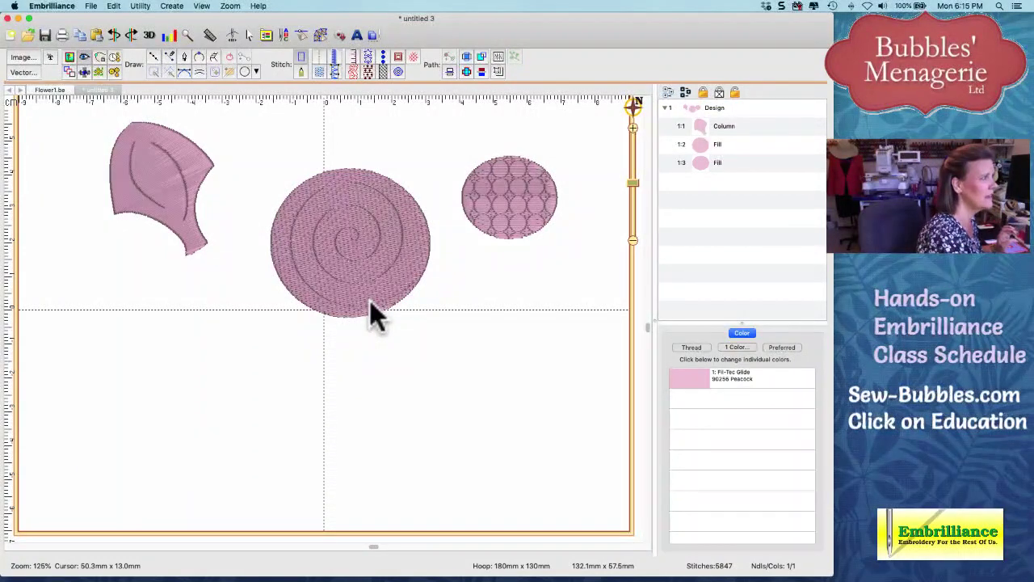
pyautogui.click(353, 194)
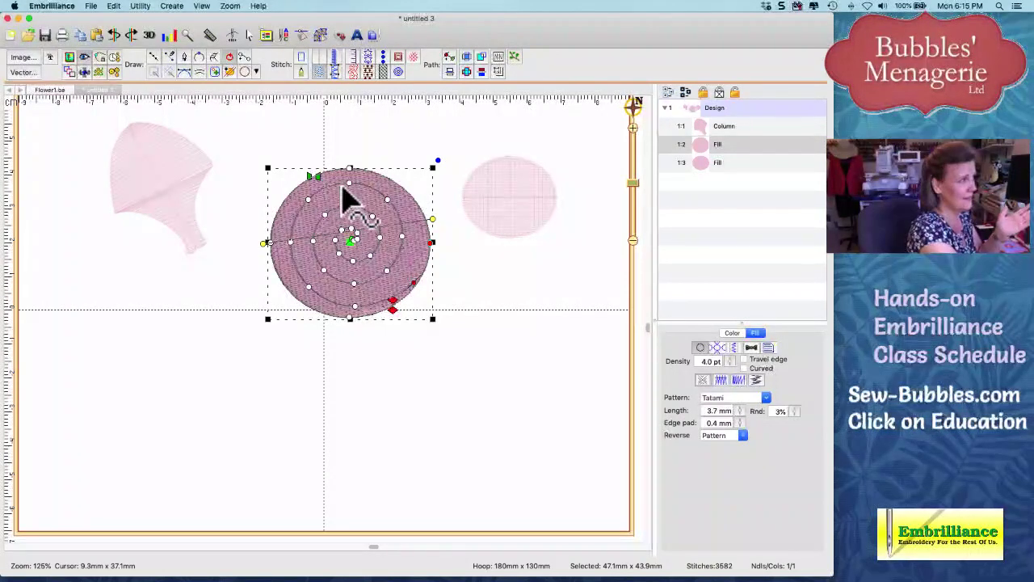
pyautogui.scroll(-1, 339, 185)
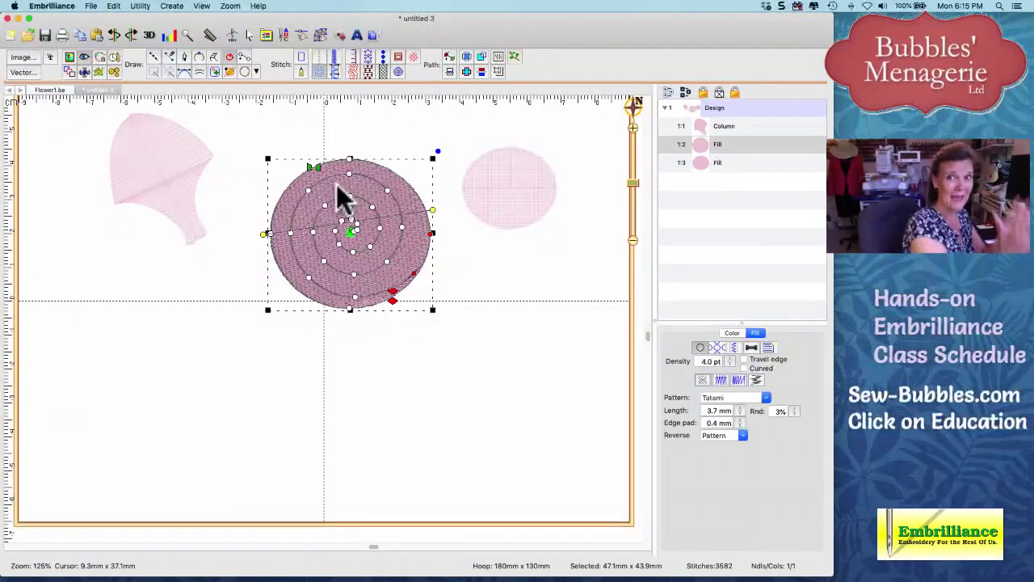
pyautogui.scroll(-2, 338, 186)
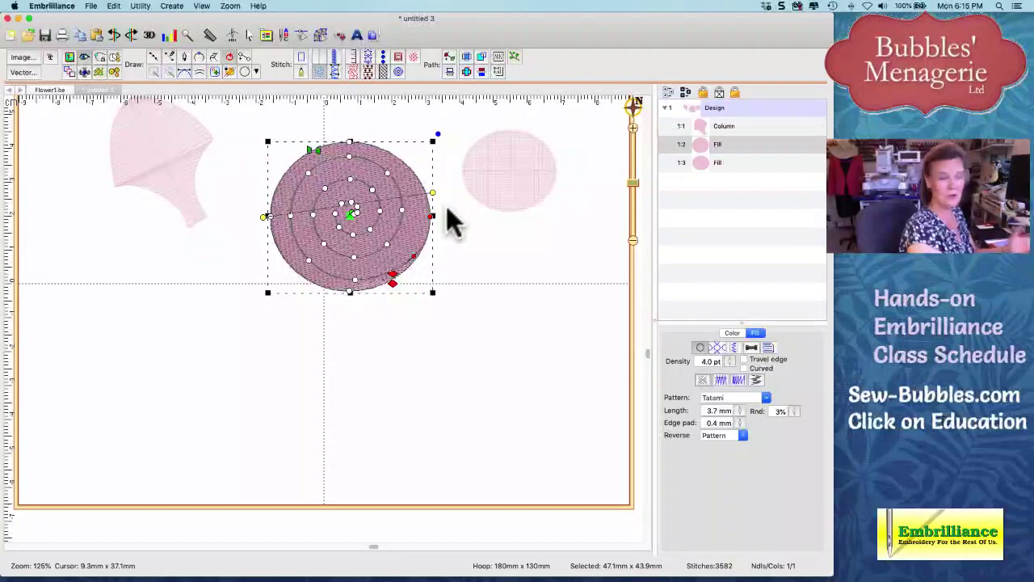
pyautogui.click(443, 218)
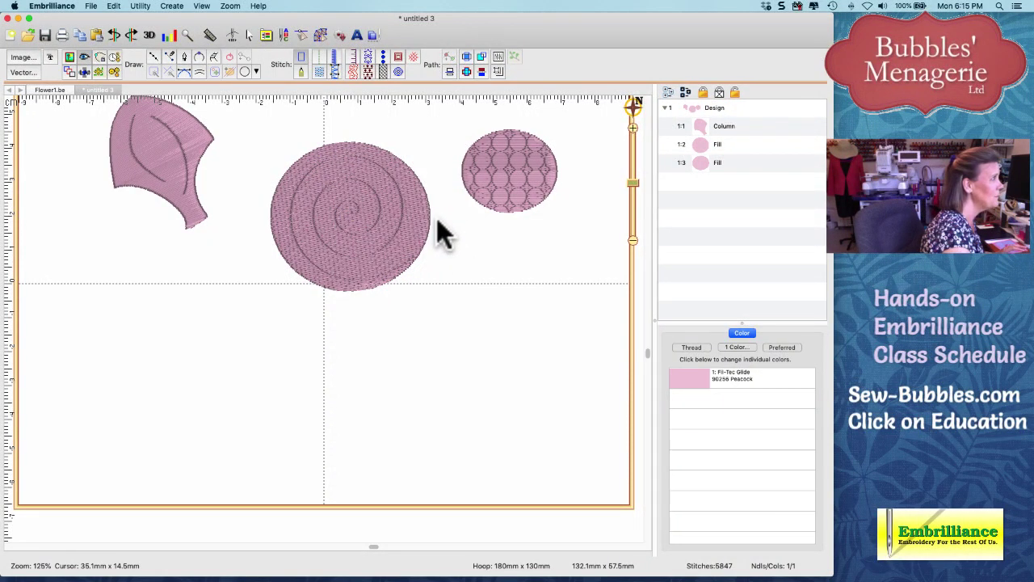
# Draw a long rectangle below the circles and a zigzag line across it.
pyautogui.press('r')
pyautogui.moveTo(129, 320); pyautogui.dragTo(471, 369)
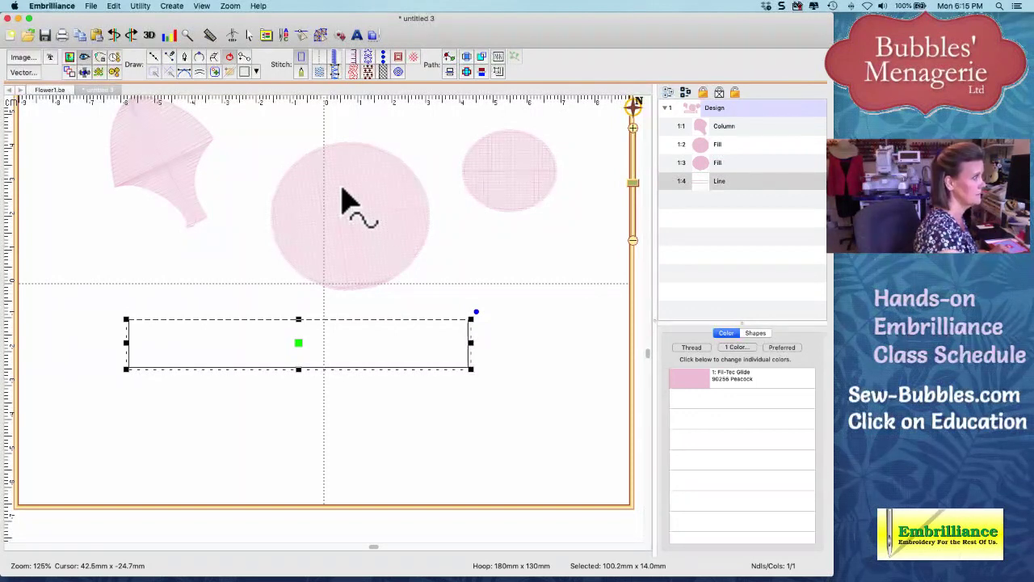
pyautogui.click(283, 309)
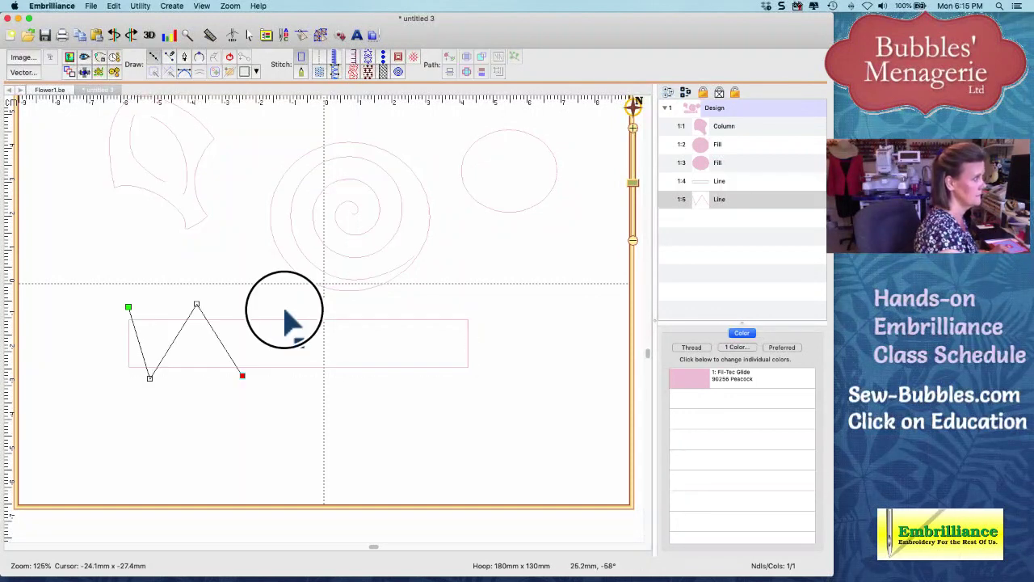
pyautogui.doubleClick(326, 382)
pyautogui.click(355, 309)
pyautogui.click(384, 377)
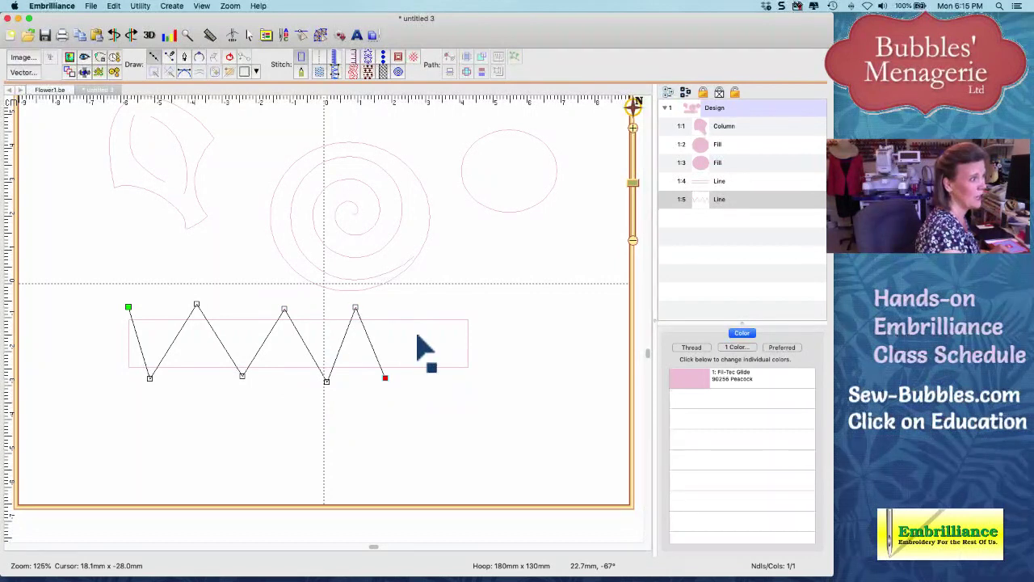
pyautogui.click(428, 310)
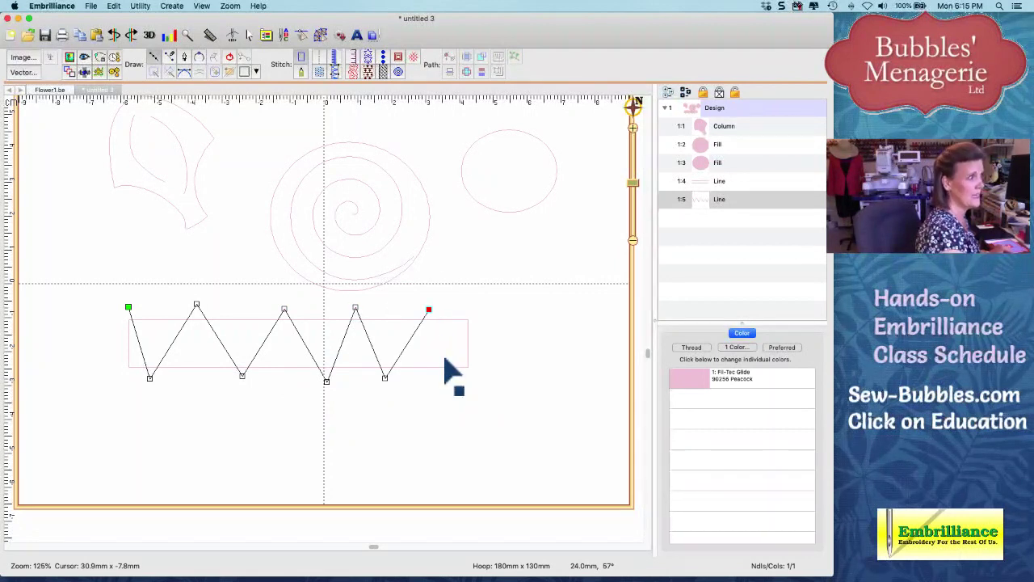
pyautogui.press('Return')
# Carve the zigzag line into the rectangle fill using Combine with Carve.
pyautogui.keyDown('shift'); pyautogui.click(716, 196); pyautogui.keyUp('shift')
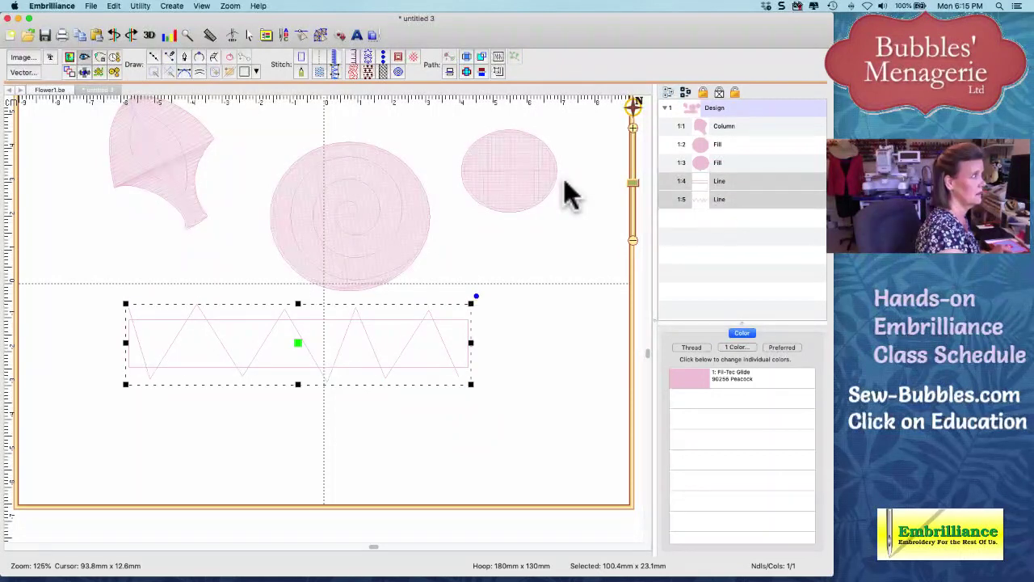
pyautogui.rightClick(297, 318)
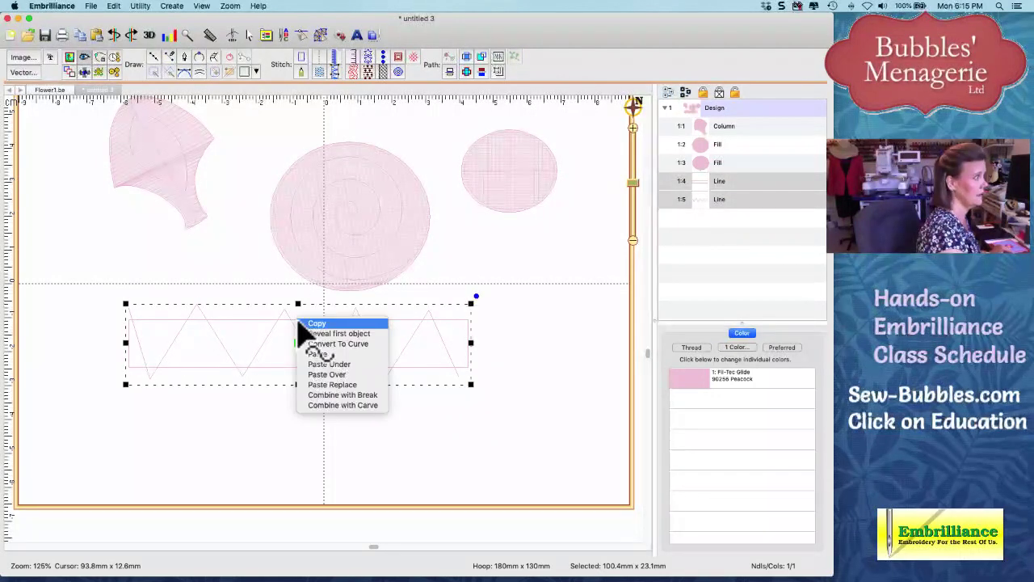
pyautogui.click(328, 404)
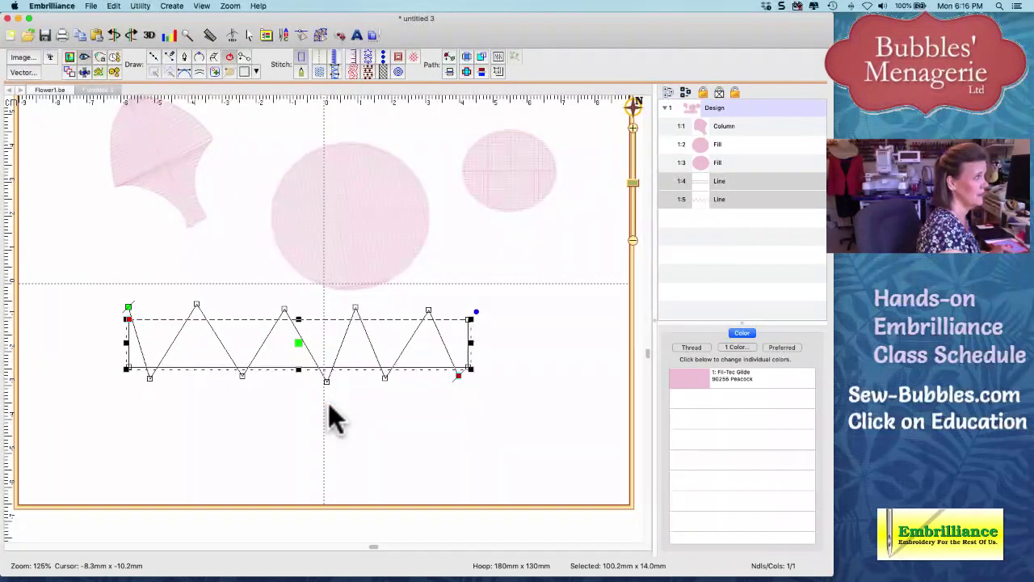
pyautogui.click(316, 69)
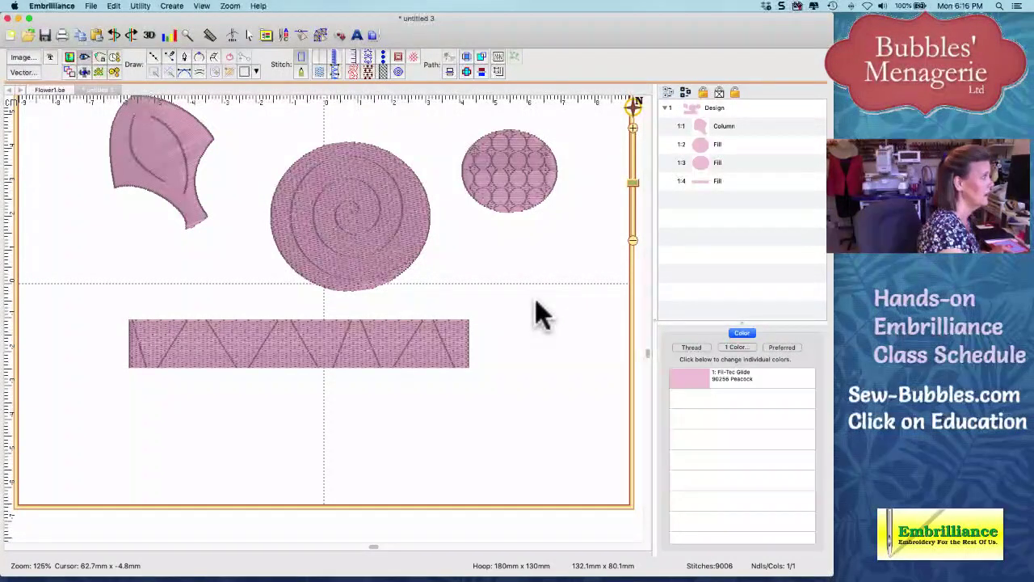
pyautogui.hotkey('ctrl', 'd')
# Draw a second zigzag line across the full length of the rectangle.
pyautogui.moveTo(130, 374); pyautogui.dragTo(158, 308)
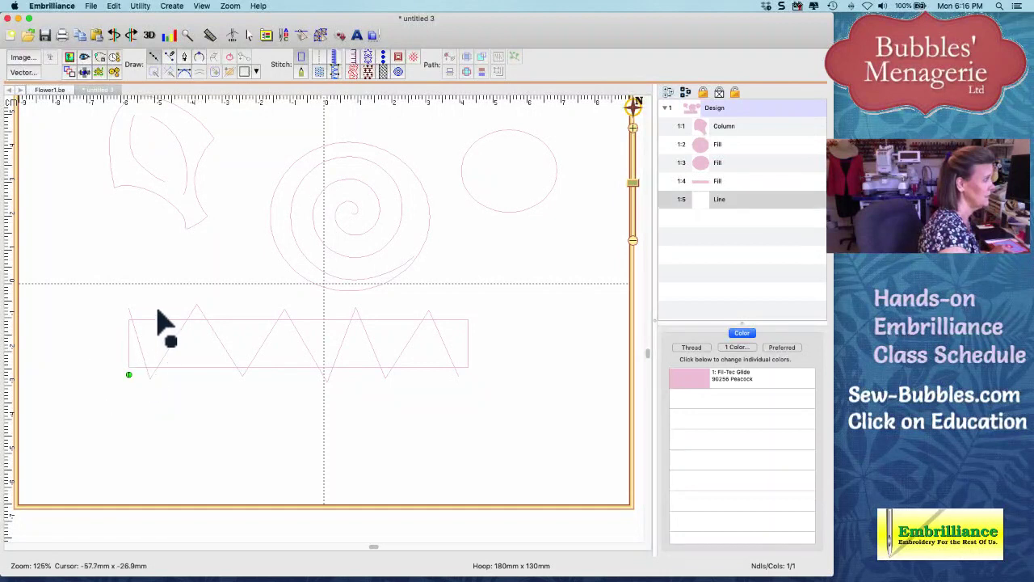
pyautogui.click(197, 372)
pyautogui.click(242, 308)
pyautogui.click(289, 373)
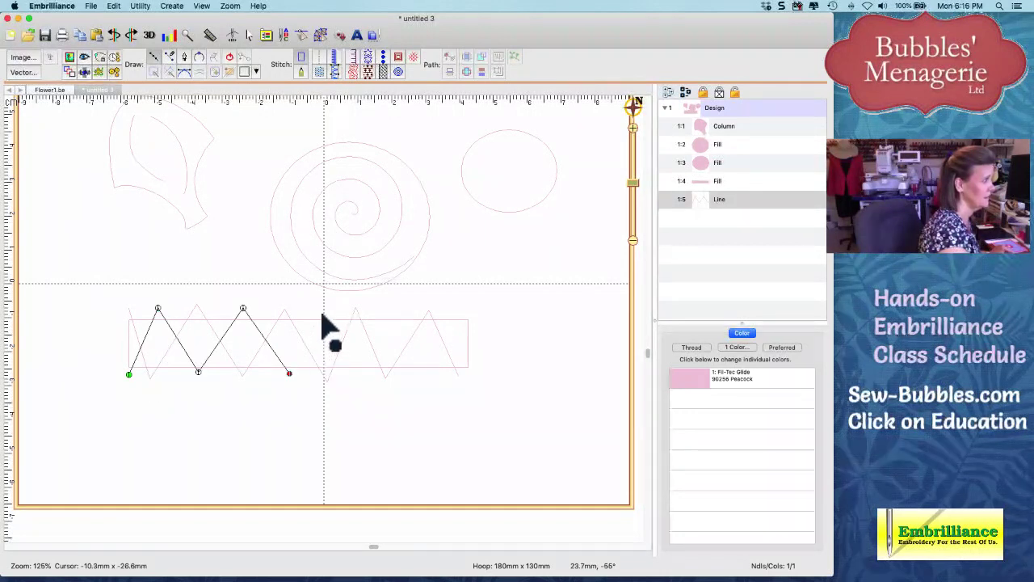
pyautogui.click(322, 312)
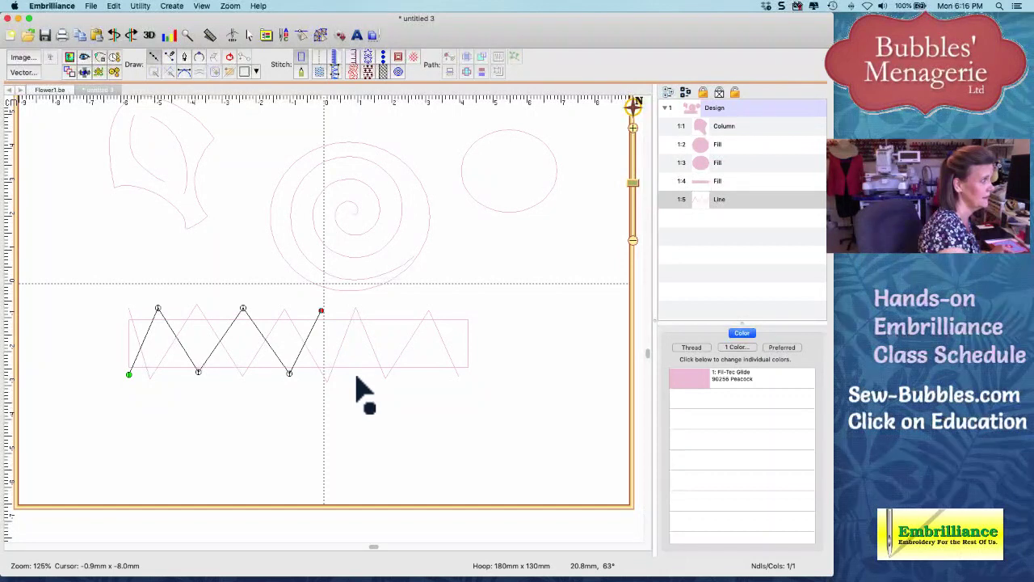
pyautogui.click(355, 373)
pyautogui.click(398, 311)
pyautogui.click(424, 373)
pyautogui.click(461, 311)
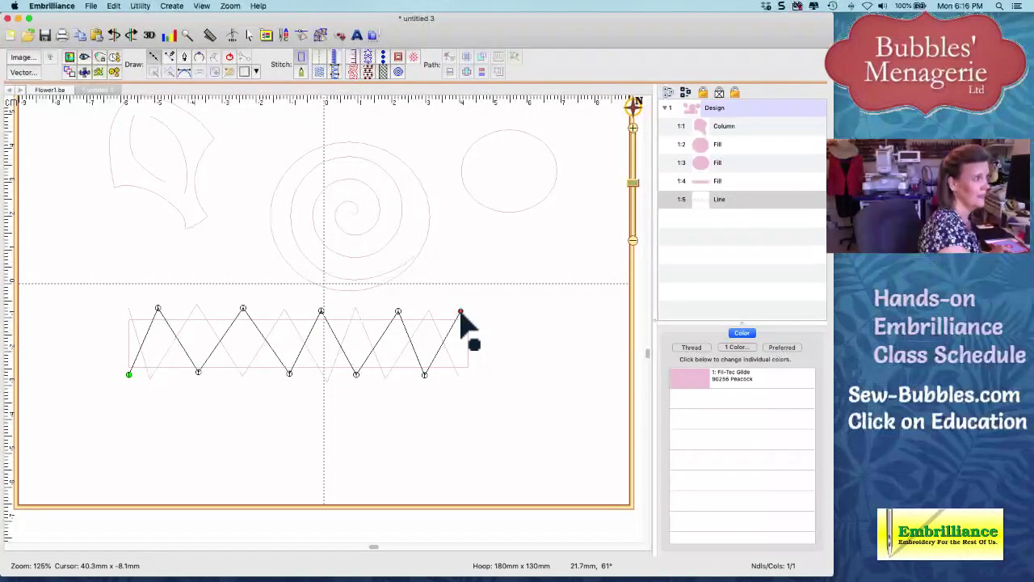
pyautogui.press('Return')
# Carve the second zigzag into the rectangle fill and preview the diamond lattice stitches.
pyautogui.keyDown('shift'); pyautogui.click(698, 180); pyautogui.keyUp('shift')
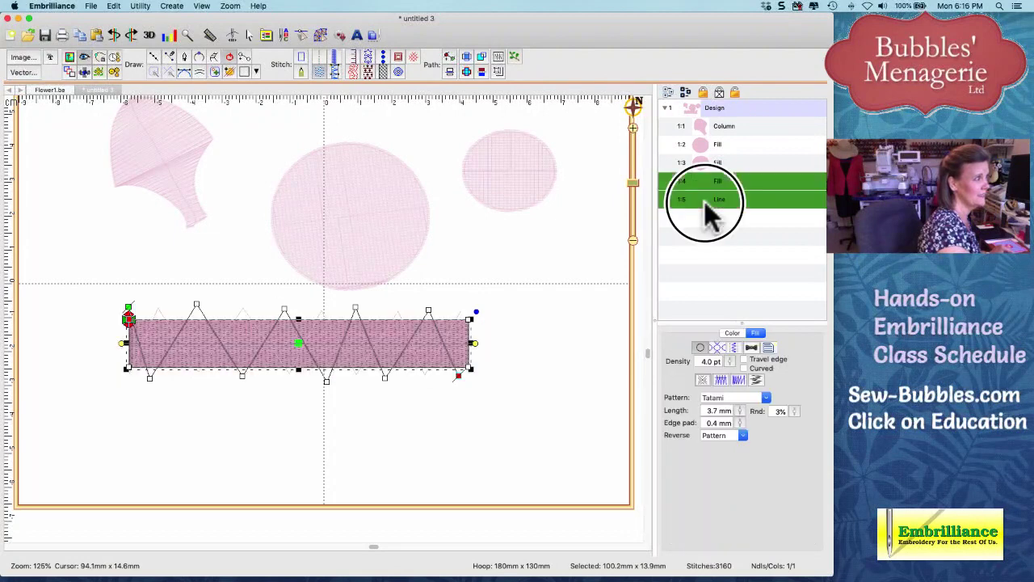
pyautogui.rightClick(389, 359)
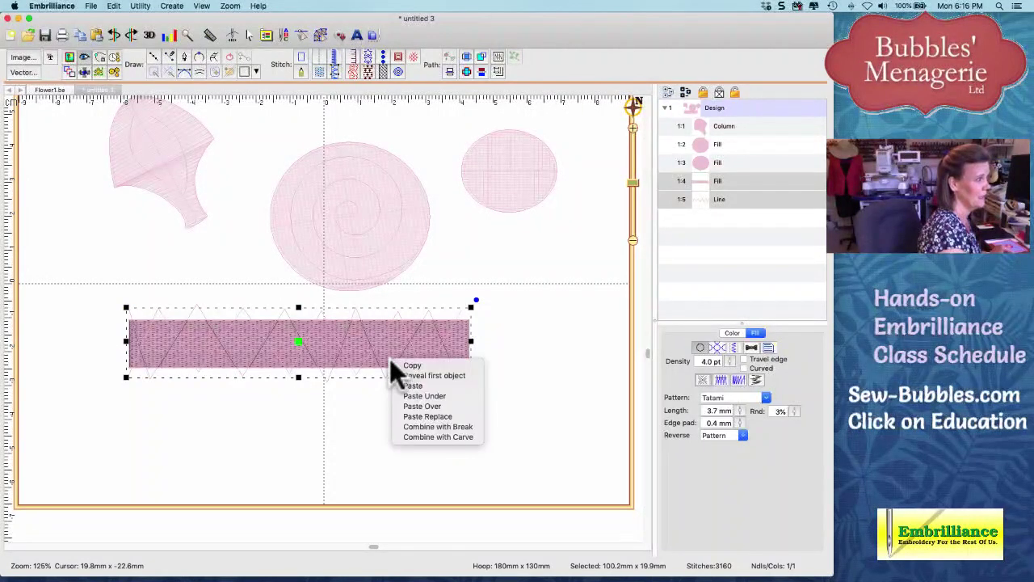
pyautogui.click(408, 434)
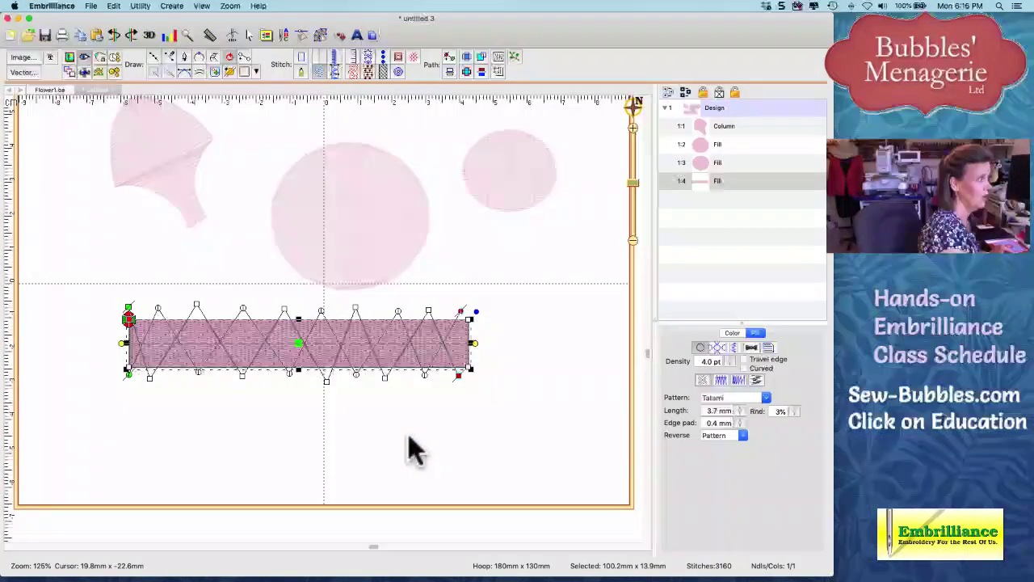
pyautogui.click(412, 450)
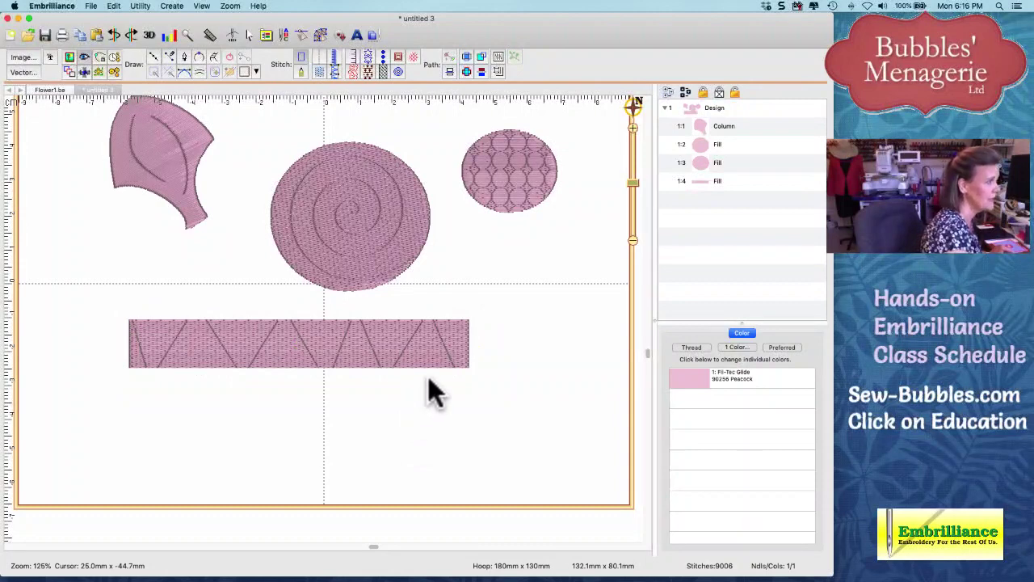
pyautogui.click(323, 343)
pyautogui.click(317, 55)
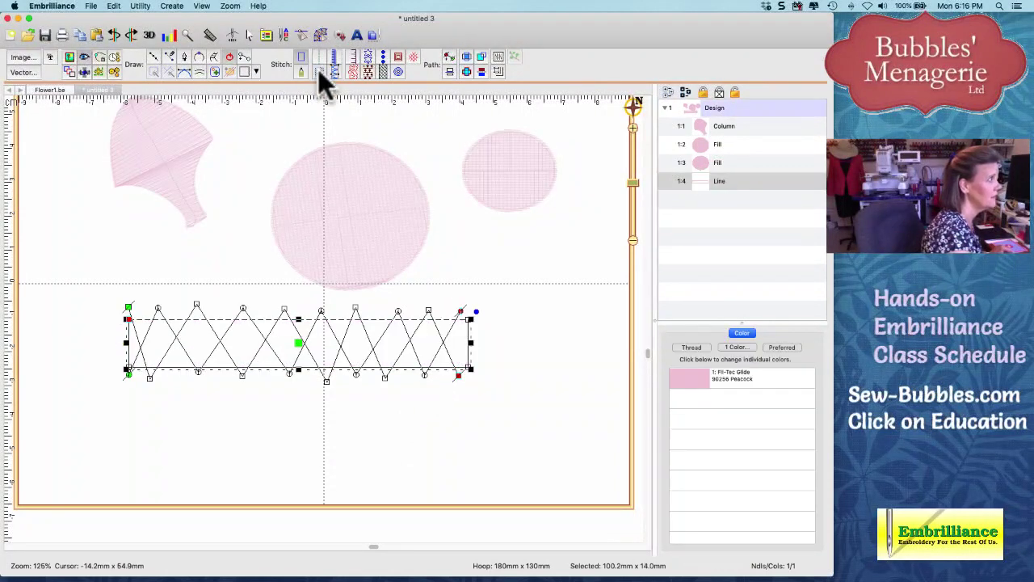
pyautogui.click(445, 421)
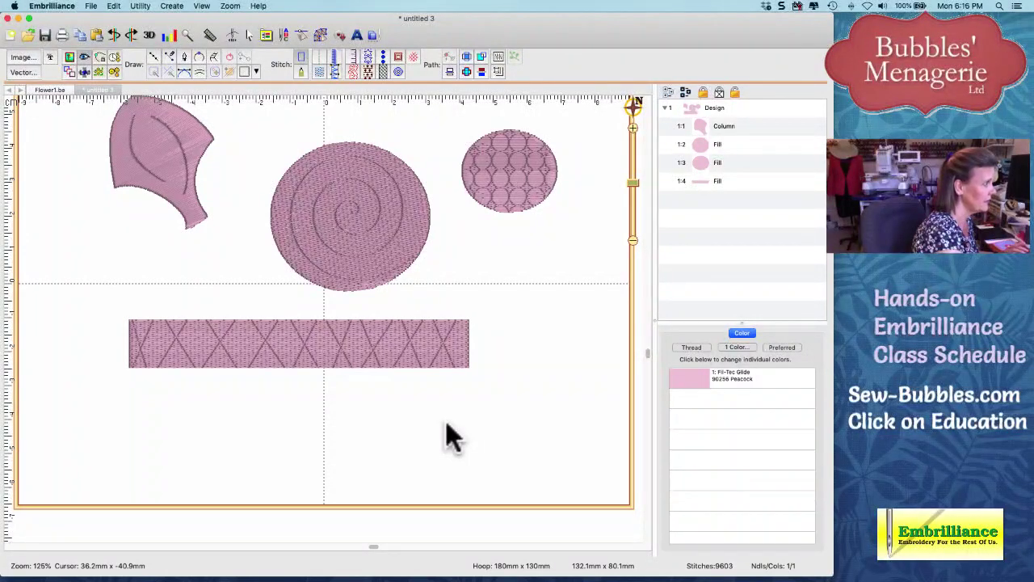
# Change the carved rectangle's thread to green Fil-Tec Glide 67489 Kiwi.
pyautogui.doubleClick(443, 351)
pyautogui.moveTo(443, 351); pyautogui.dragTo(441, 427)
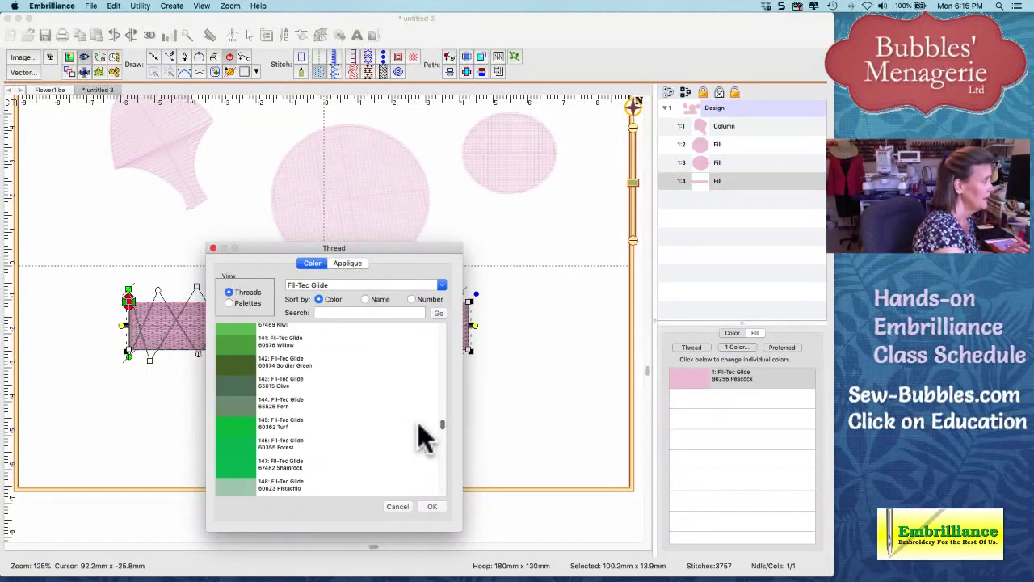
pyautogui.click(236, 347)
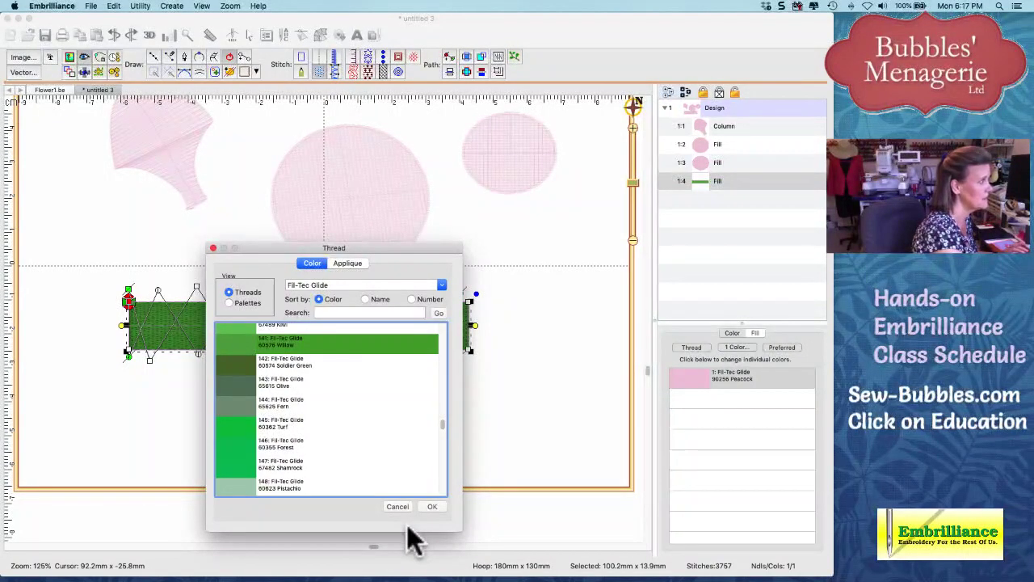
pyautogui.click(432, 505)
pyautogui.click(450, 398)
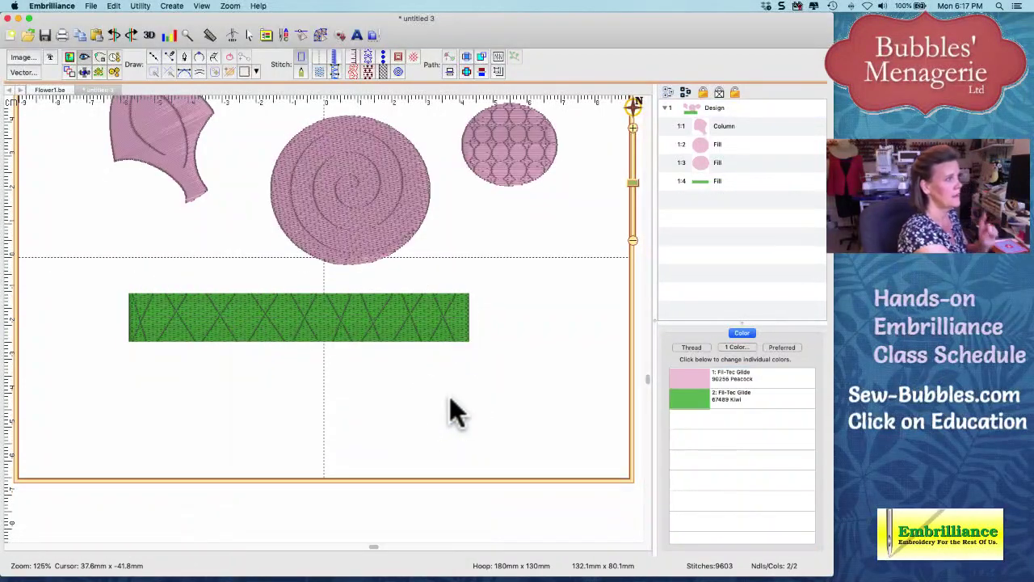
pyautogui.click(371, 329)
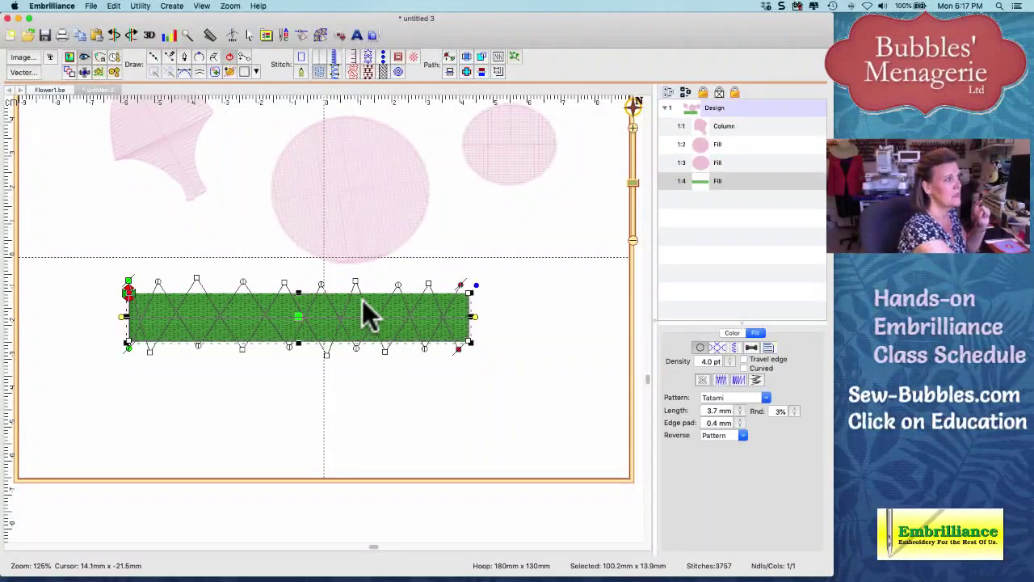
pyautogui.moveTo(362, 300)
pyautogui.mouseDown()
pyautogui.moveTo(375, 302)
pyautogui.moveTo(375, 293)
pyautogui.mouseUp()
# Nudge one carve-line node near the rectangle's top right slightly, then preview the stitches.
pyautogui.click(328, 287)
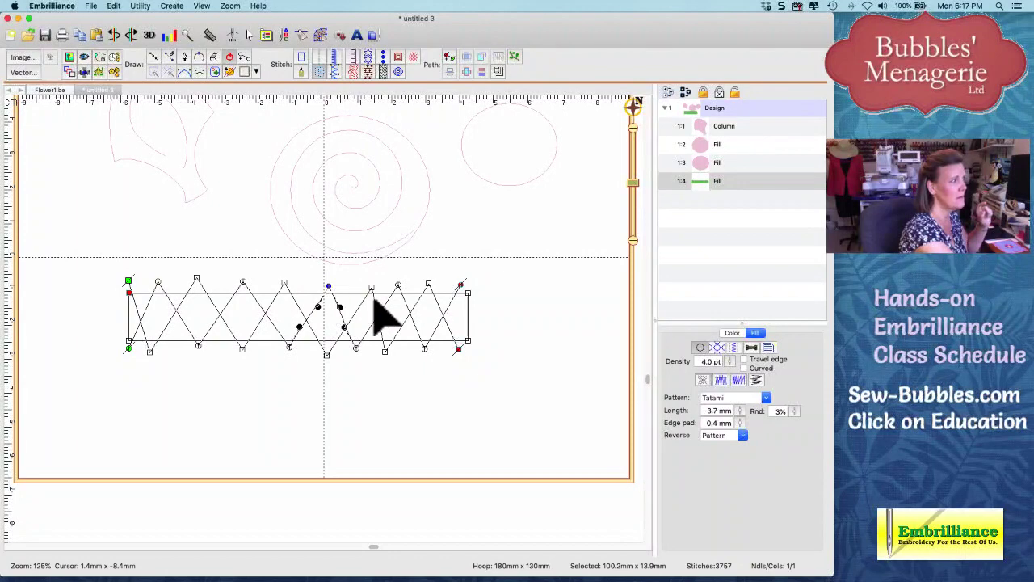
pyautogui.moveTo(428, 284); pyautogui.dragTo(424, 287)
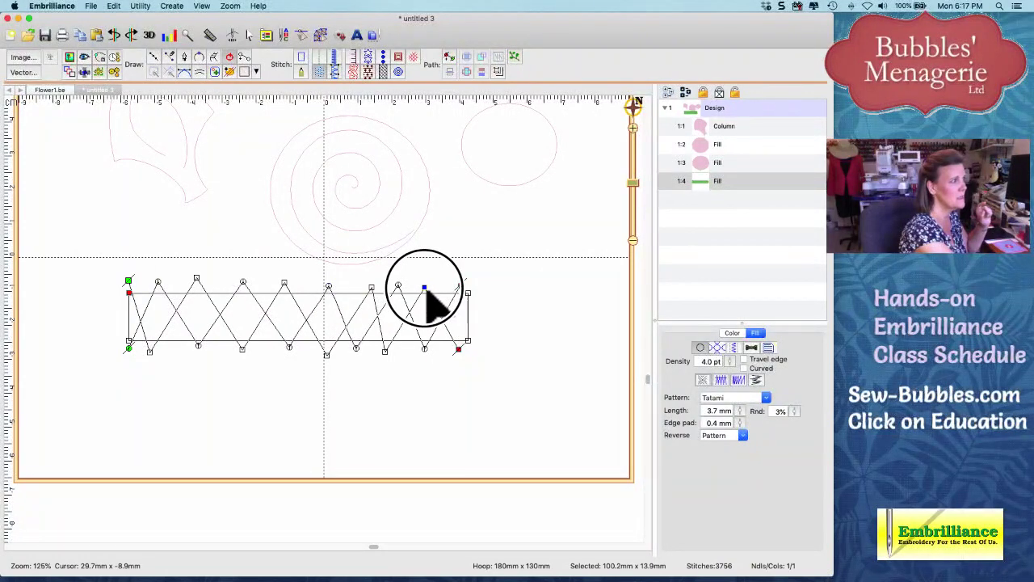
pyautogui.click(521, 323)
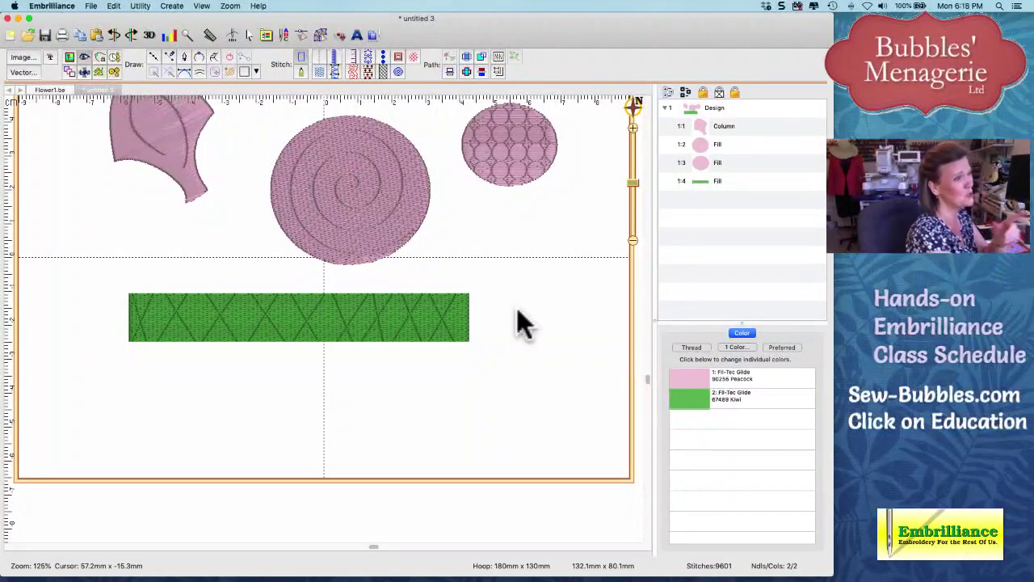
pyautogui.scroll(-2, 516, 308)
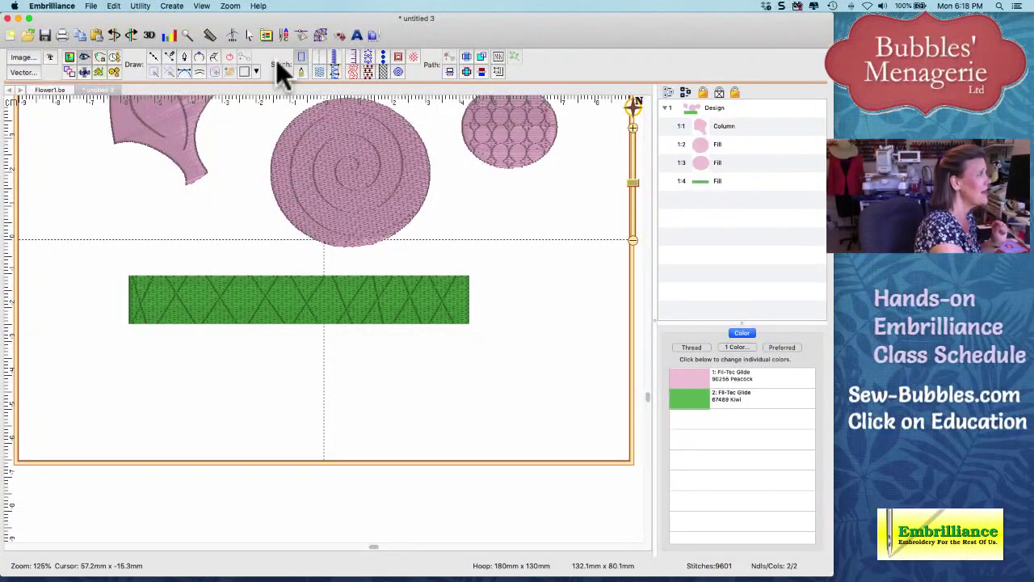
# Add a second green rectangle below the first and draw a looping line inside it.
pyautogui.click(255, 71)
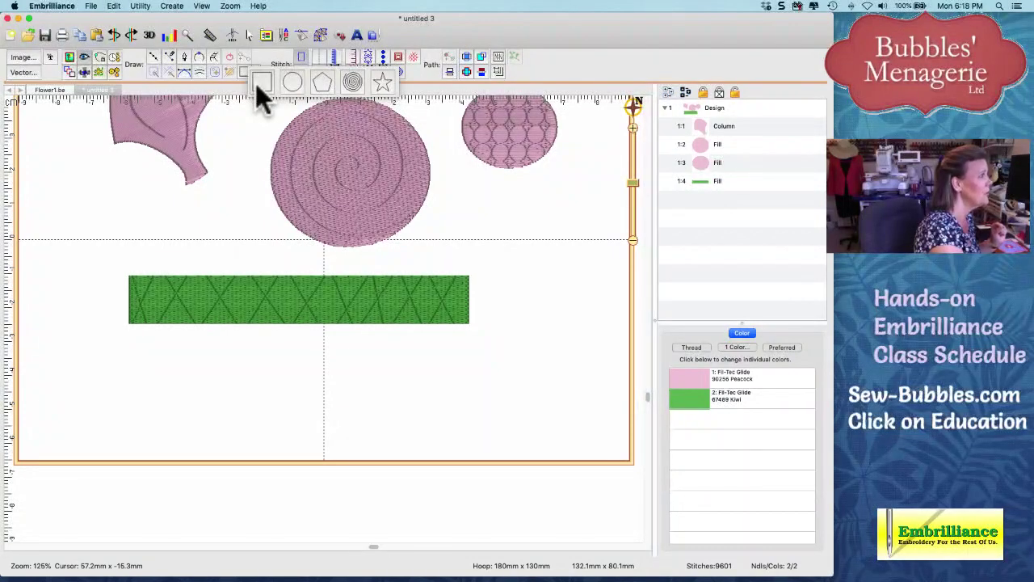
pyautogui.click(255, 83)
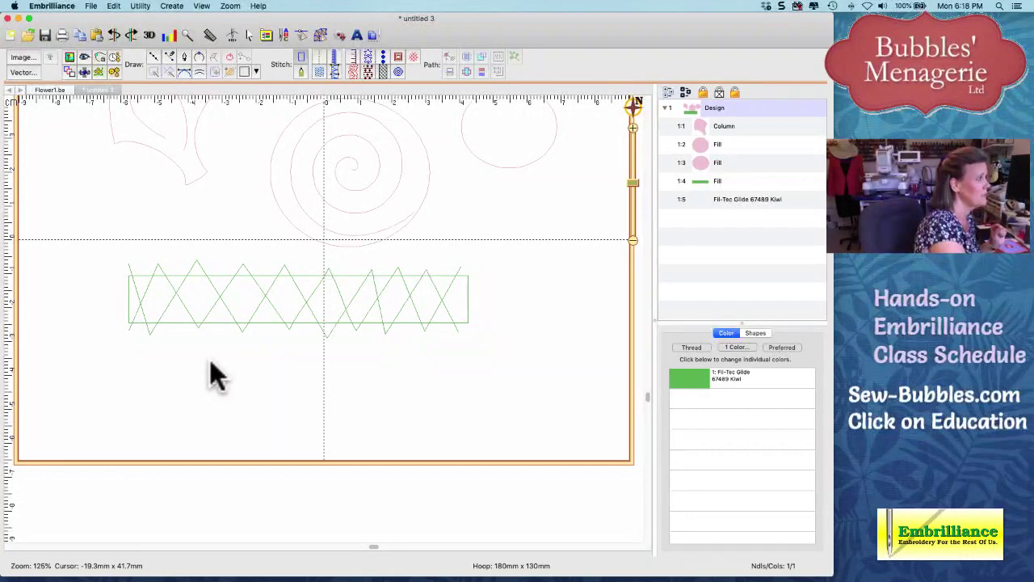
pyautogui.click(210, 359)
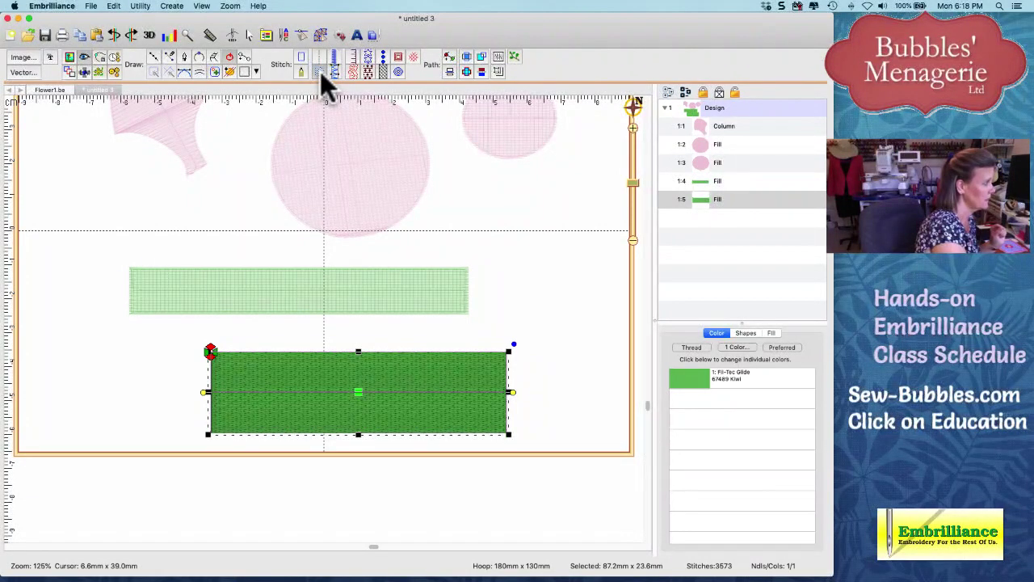
pyautogui.click(320, 71)
pyautogui.click(251, 396)
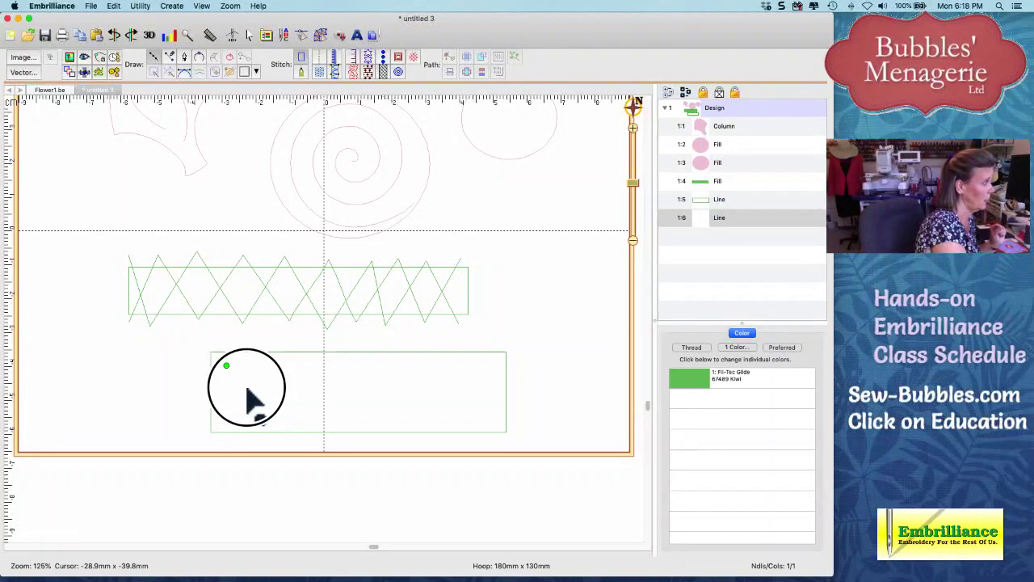
pyautogui.moveTo(251, 396); pyautogui.dragTo(252, 415)
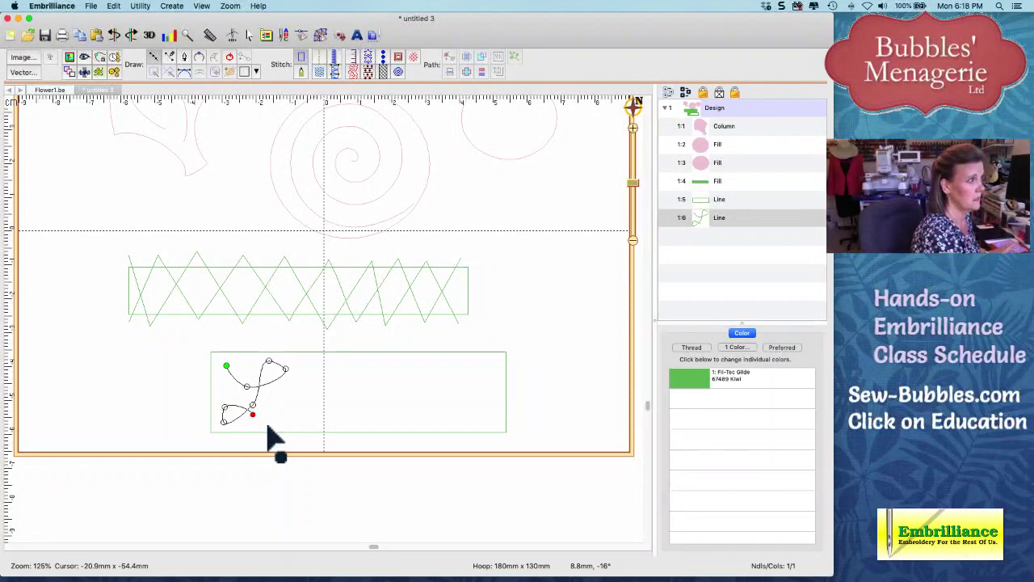
pyautogui.press('Return')
# Select the lower rectangle outline and looping line together and bring up combine options.
pyautogui.click(689, 200)
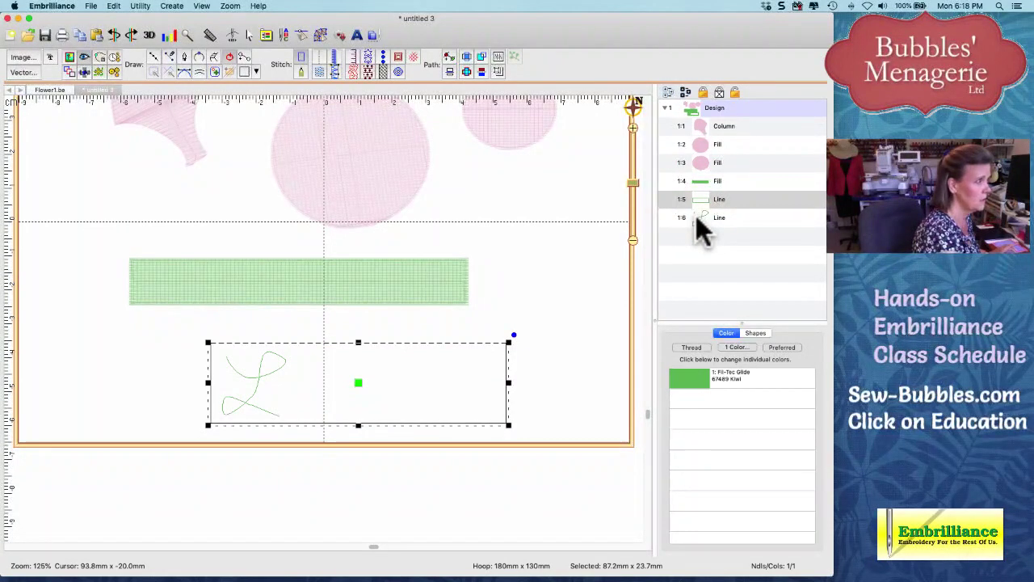
pyautogui.keyDown('shift'); pyautogui.click(696, 217); pyautogui.keyUp('shift')
pyautogui.rightClick(383, 341)
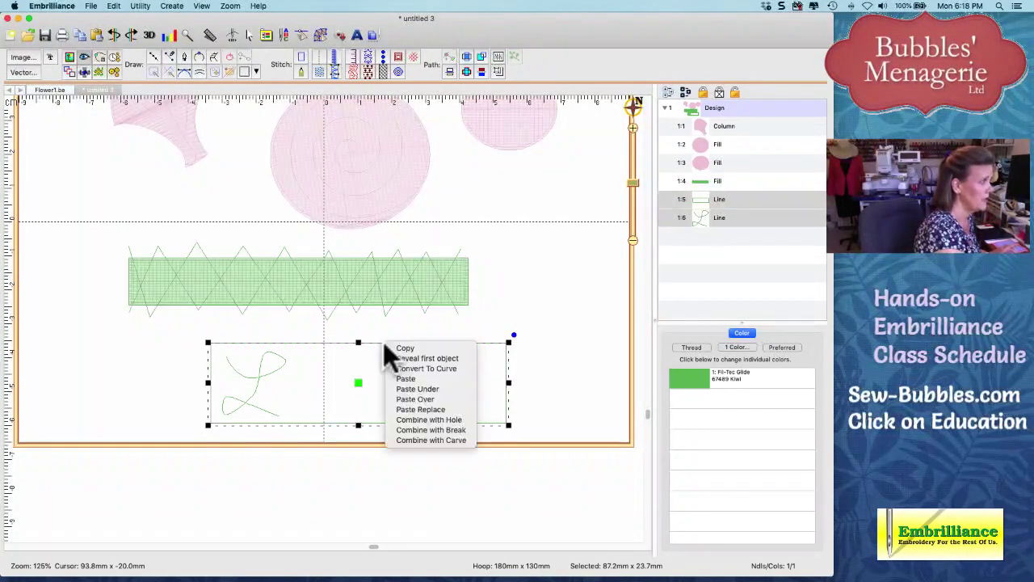
# Combine the rectangle and loop into a 3789-stitch tatami fill with the loop carved in.
pyautogui.click(420, 440)
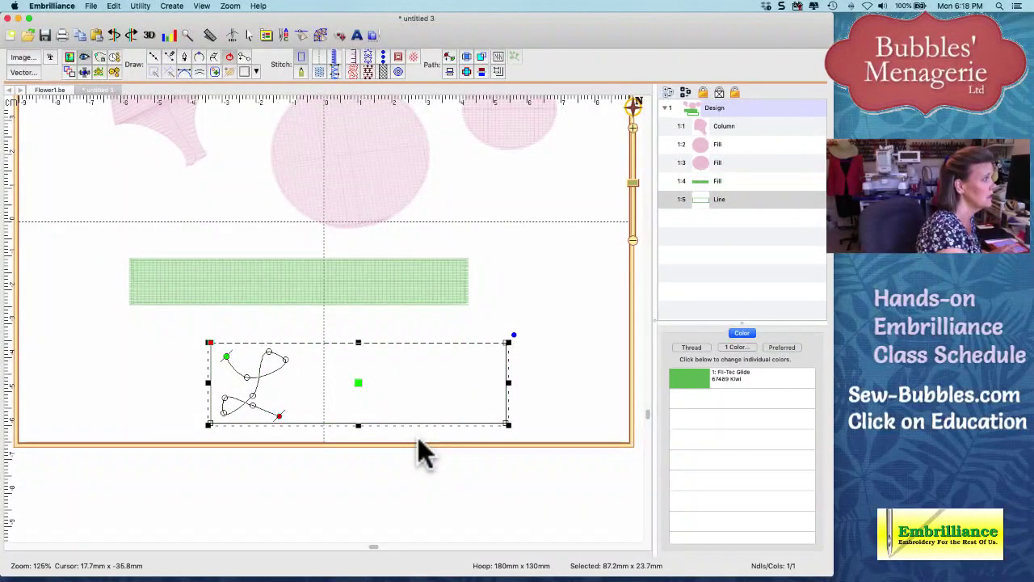
pyautogui.click(418, 437)
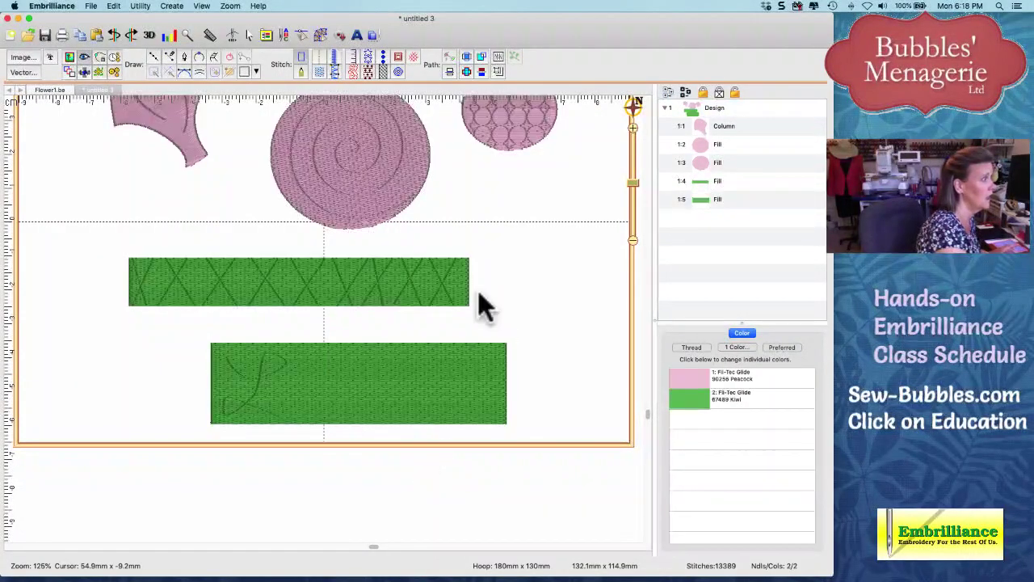
pyautogui.click(291, 365)
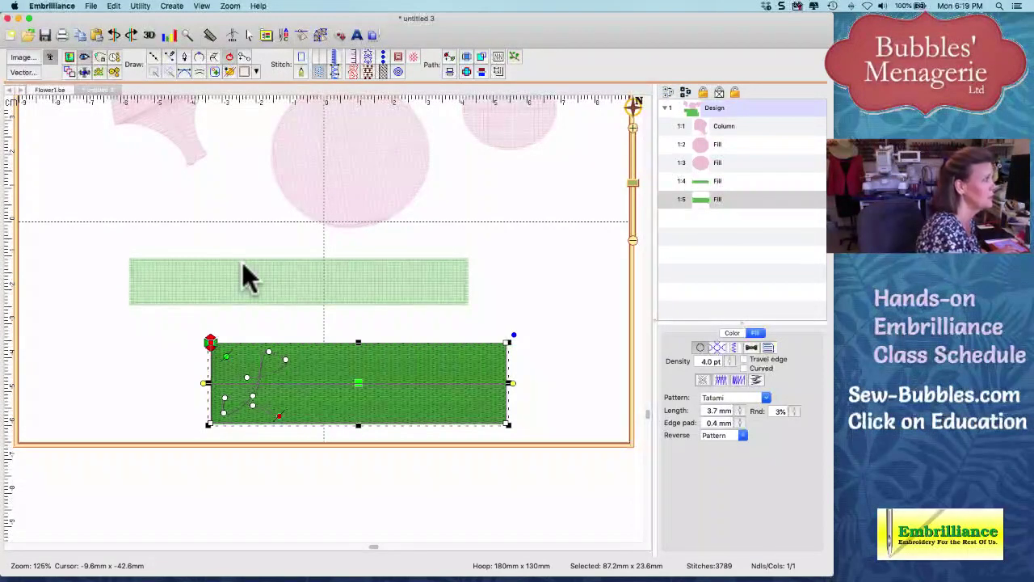
# Add Serifa Bold lettering reading 'isa' to the design.
pyautogui.press('super+t')
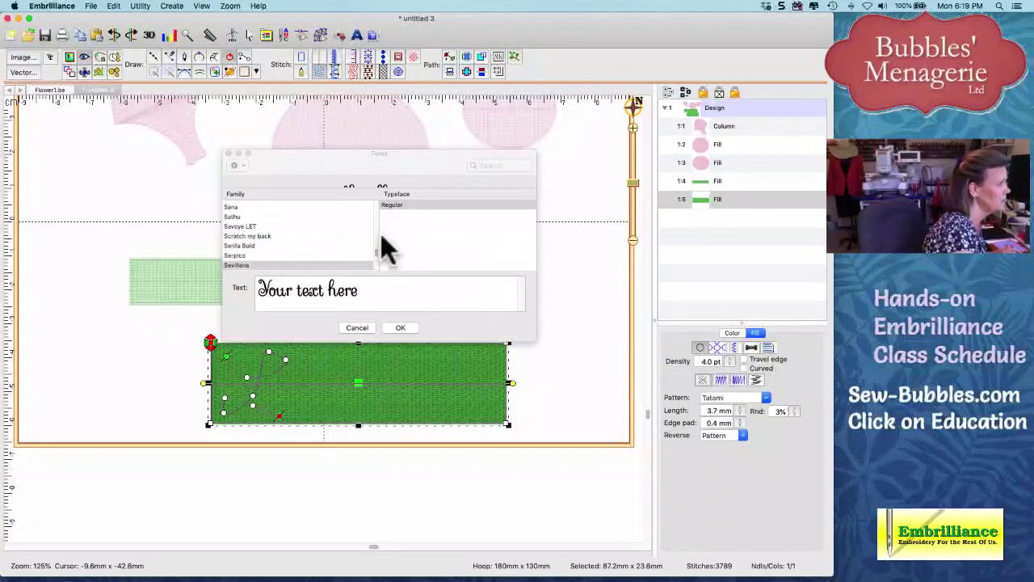
pyautogui.click(282, 245)
pyautogui.click(257, 288)
pyautogui.moveTo(363, 297); pyautogui.dragTo(235, 275)
pyautogui.write('isa')
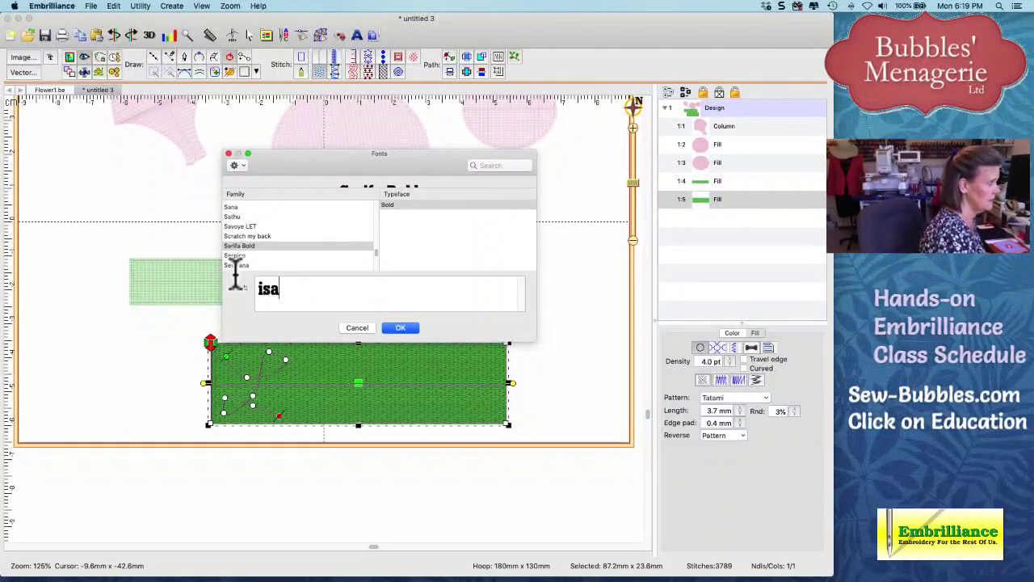
pyautogui.click(394, 327)
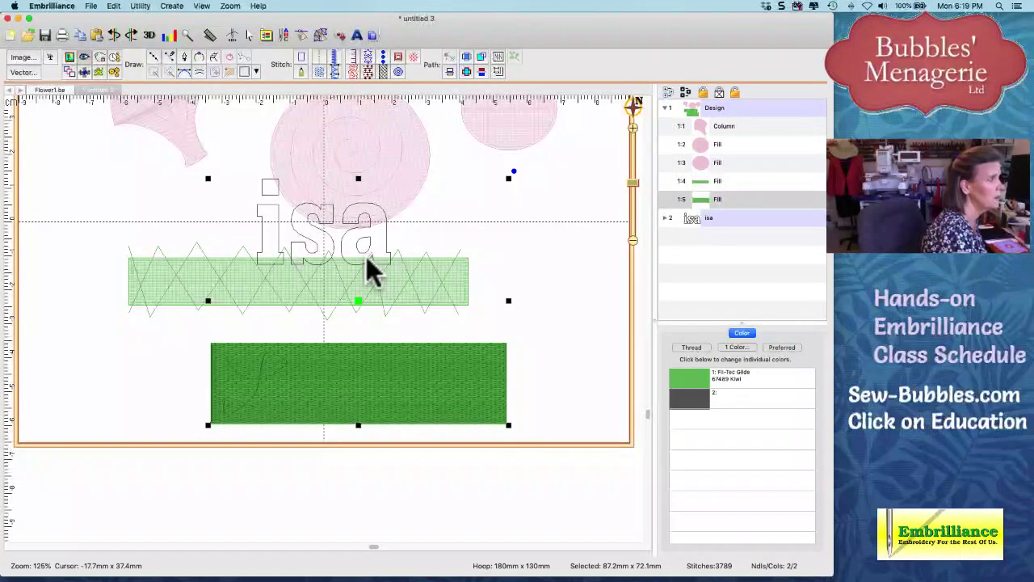
# Shrink the 'isa' lettering and move it into the lower rectangle.
pyautogui.click(704, 219)
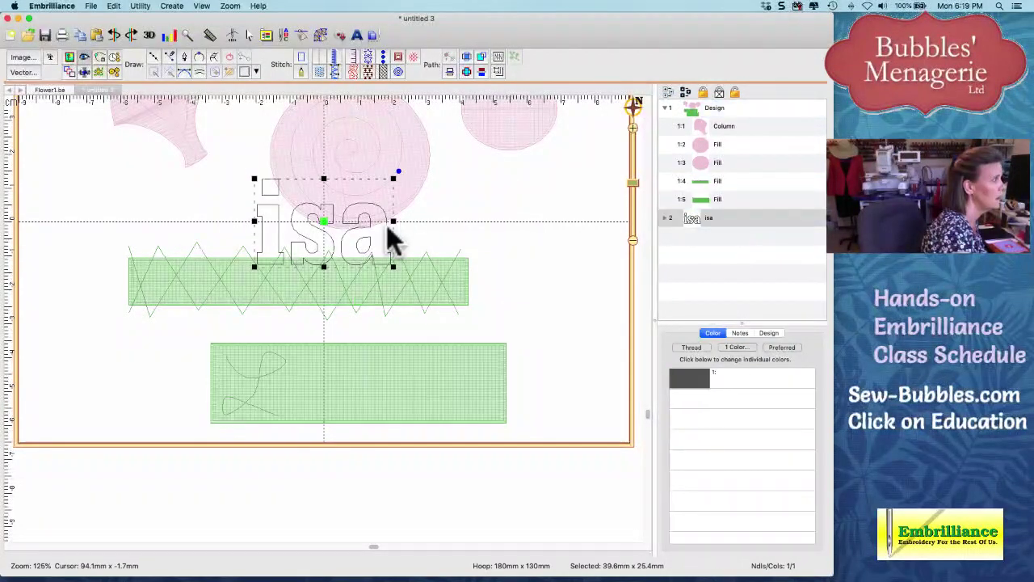
pyautogui.moveTo(392, 266); pyautogui.dragTo(344, 231)
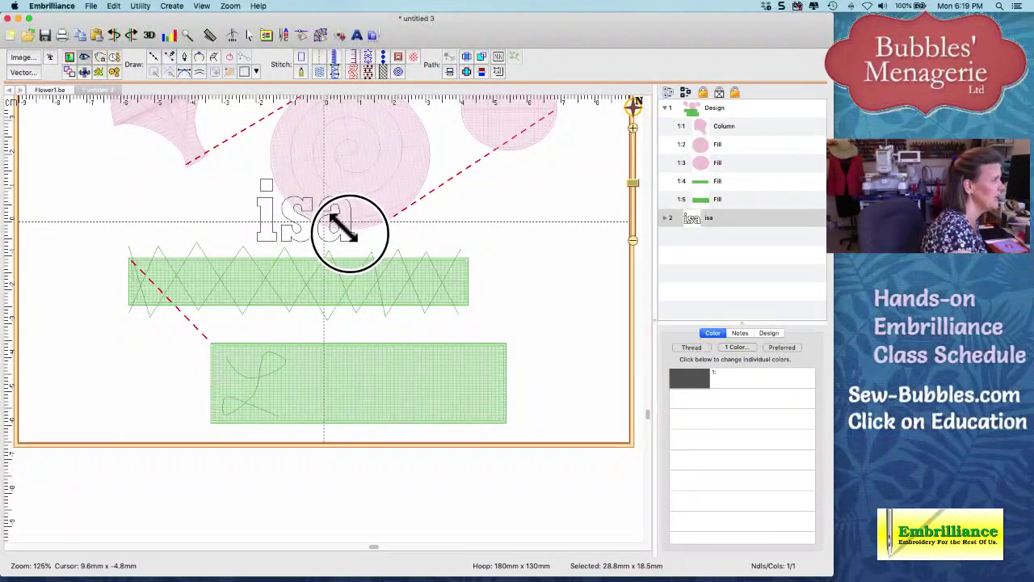
pyautogui.click(336, 243)
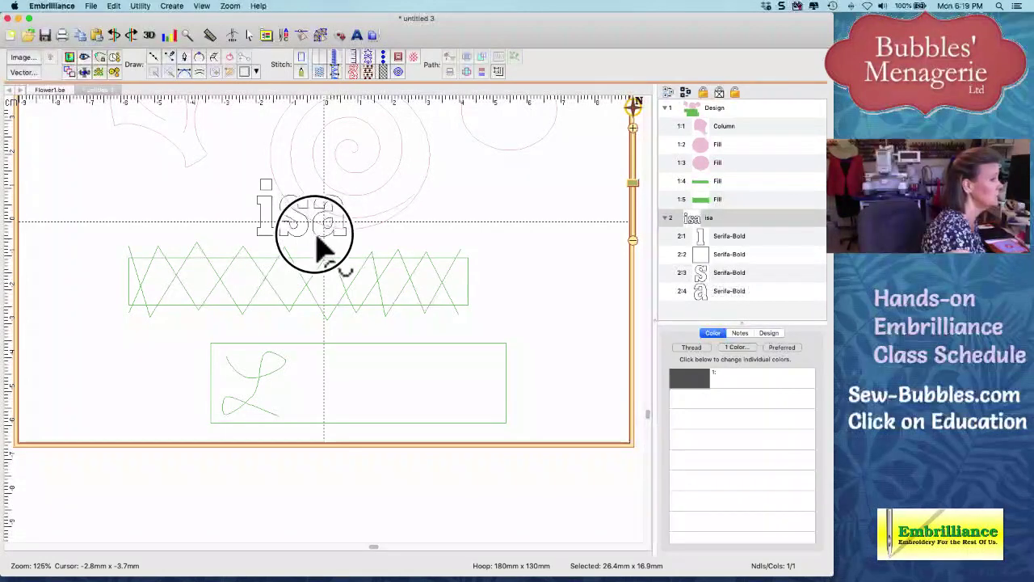
pyautogui.moveTo(319, 247); pyautogui.dragTo(355, 395)
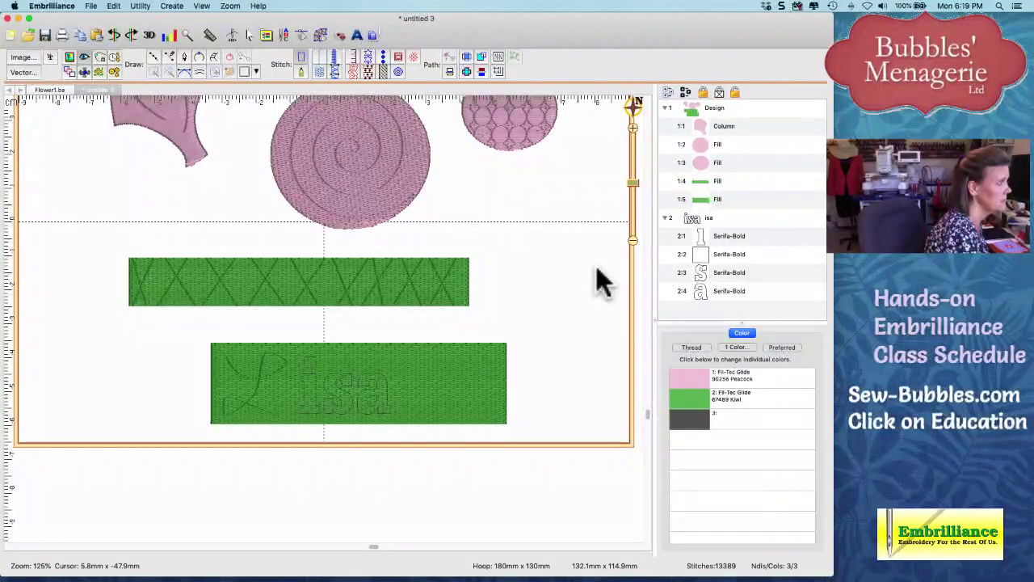
# Turn the lower green rectangle back into a line outline.
pyautogui.click(718, 198)
pyautogui.keyDown('shift'); pyautogui.click(723, 289); pyautogui.keyUp('shift')
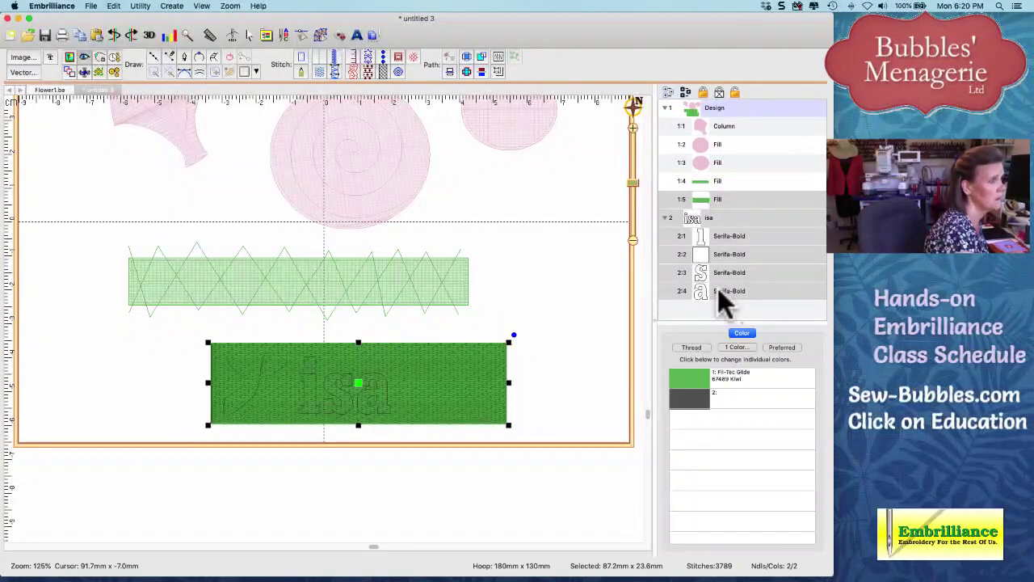
pyautogui.click(300, 56)
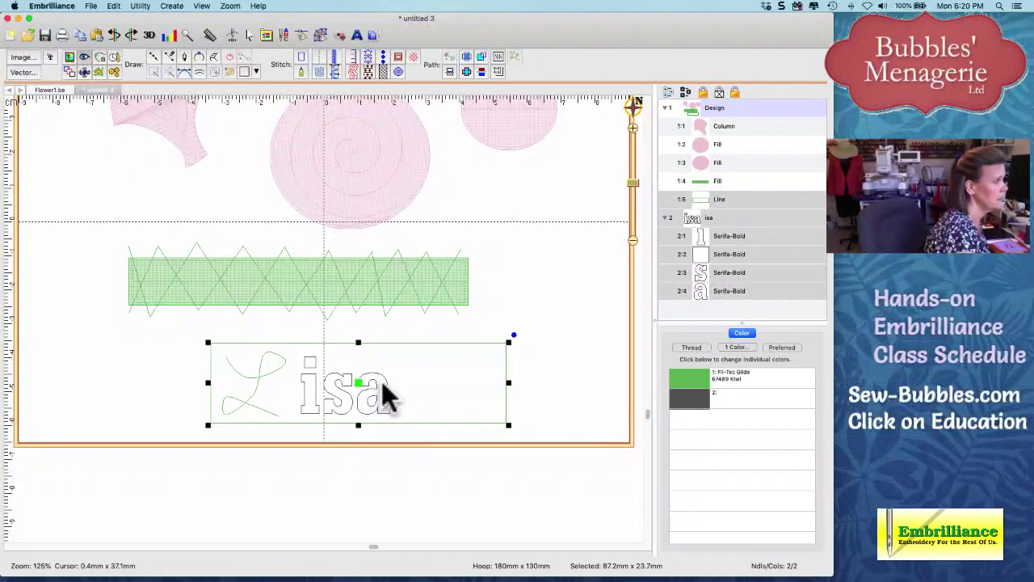
# Delete the letter 'i' (stem and dot) from the lettering.
pyautogui.rightClick(383, 382)
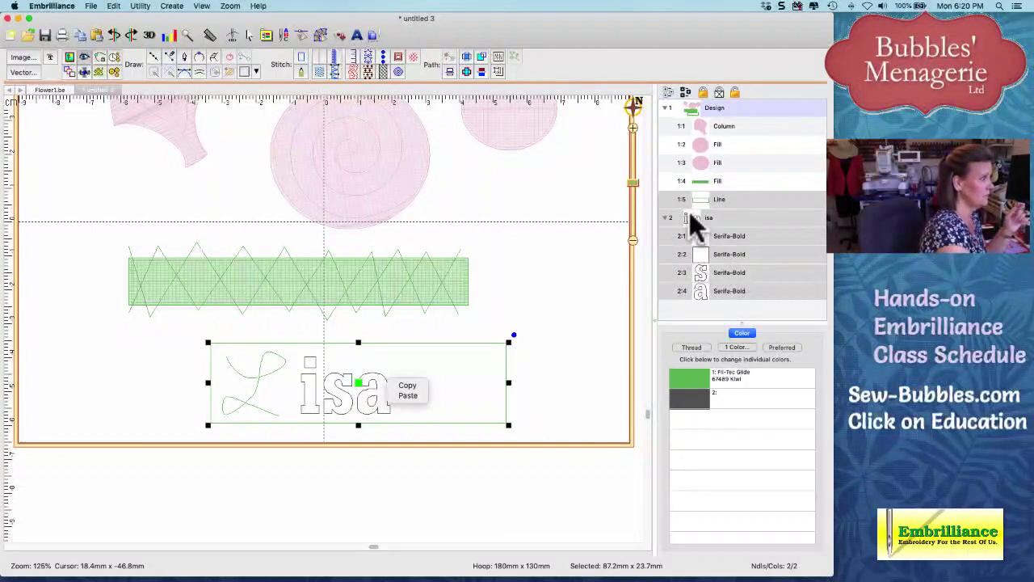
pyautogui.click(544, 284)
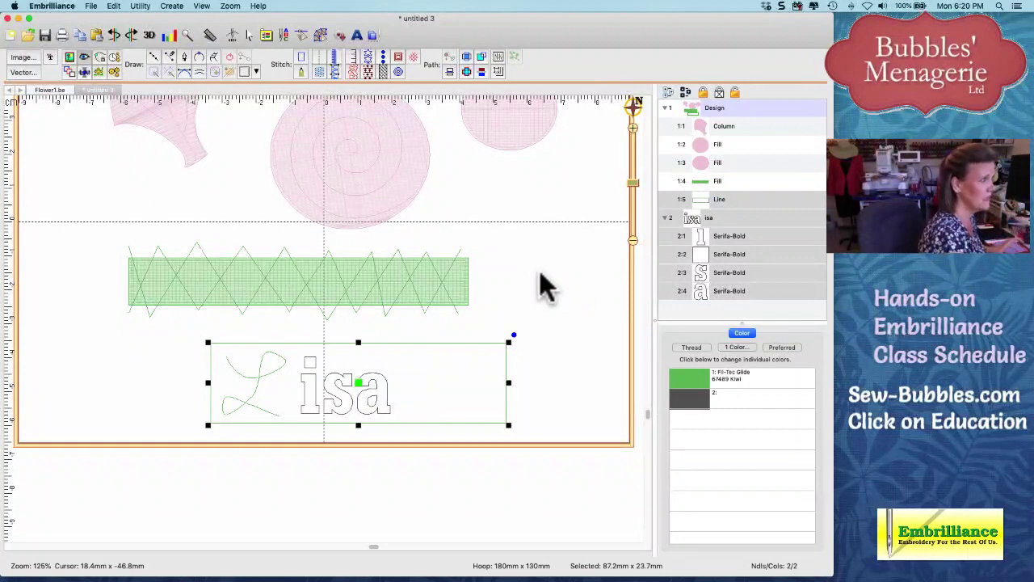
pyautogui.click(716, 273)
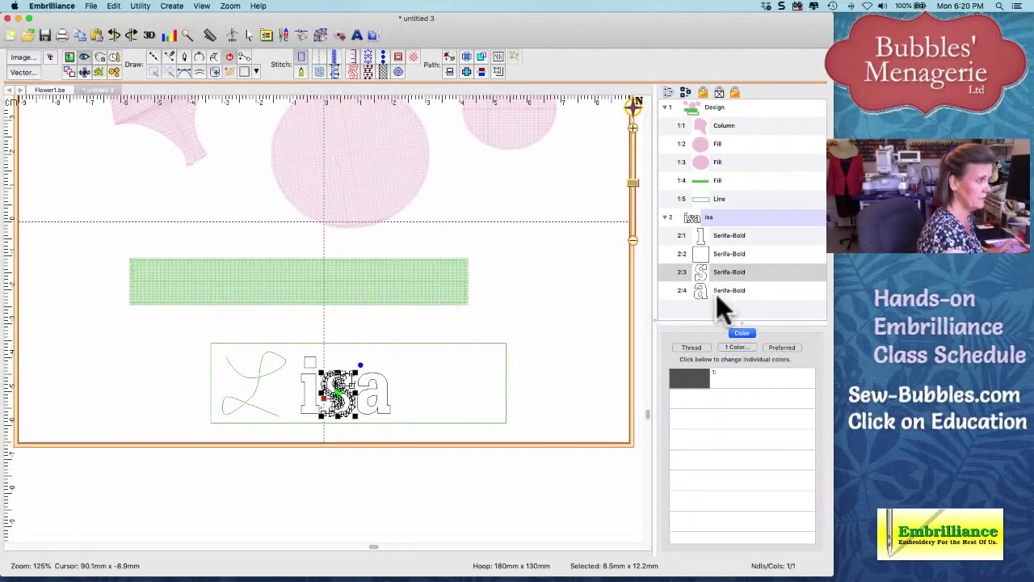
pyautogui.click(717, 233)
pyautogui.keyDown('shift'); pyautogui.click(716, 252); pyautogui.keyUp('shift')
pyautogui.press('Delete')
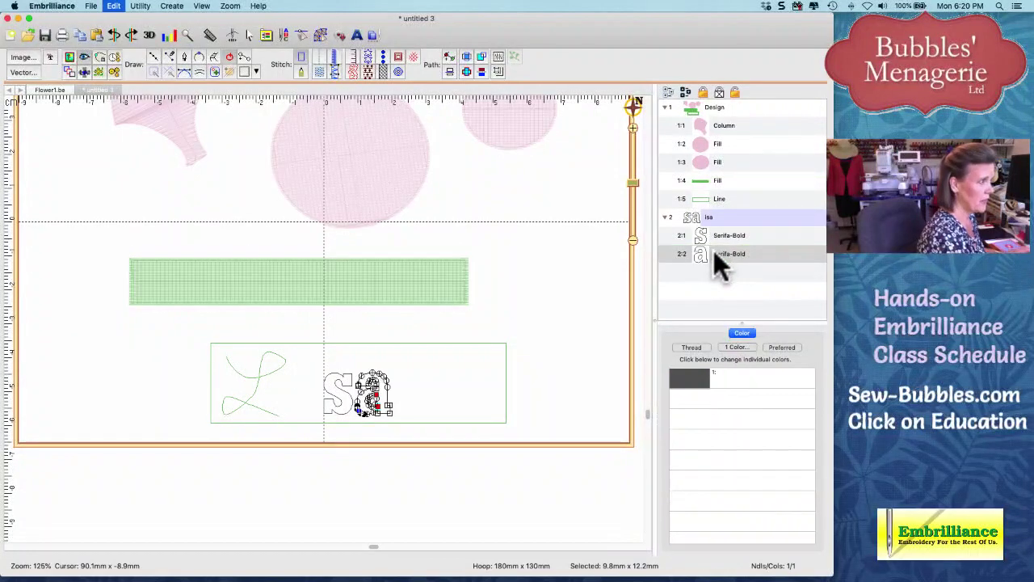
# Delete the letter 'a', then select the flower design together with the lettering design.
pyautogui.click(704, 233)
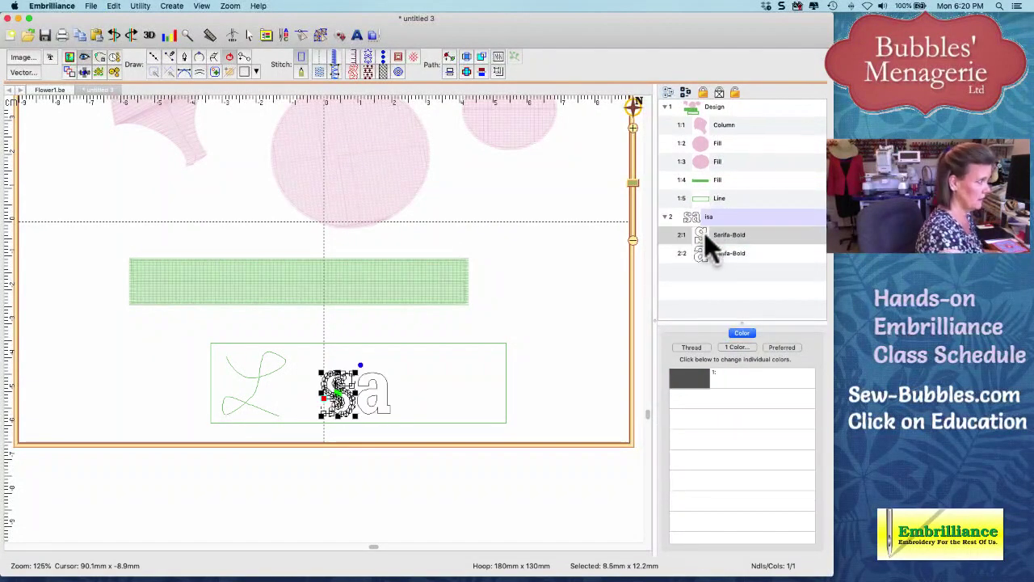
pyautogui.click(711, 257)
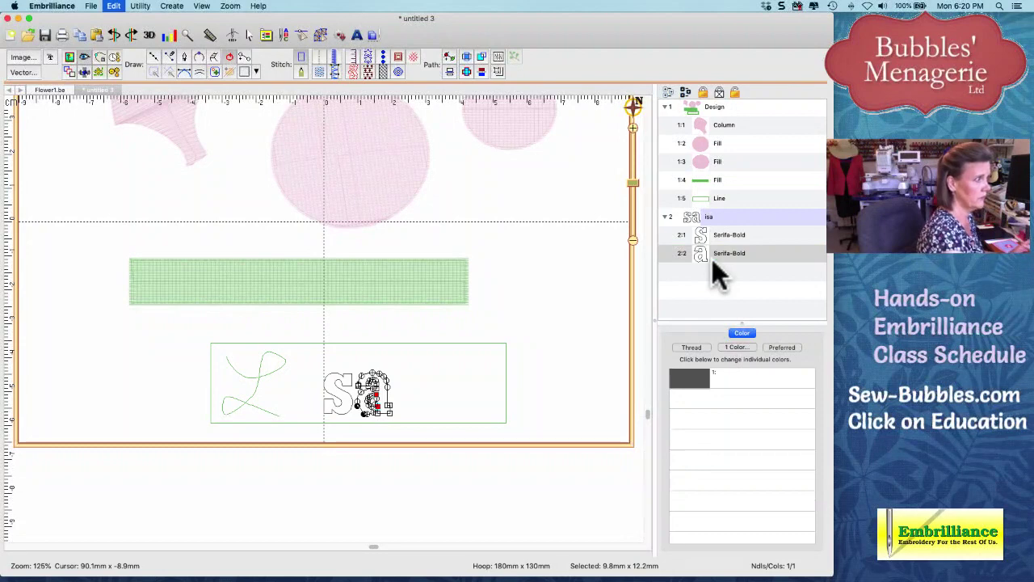
pyautogui.press('Delete')
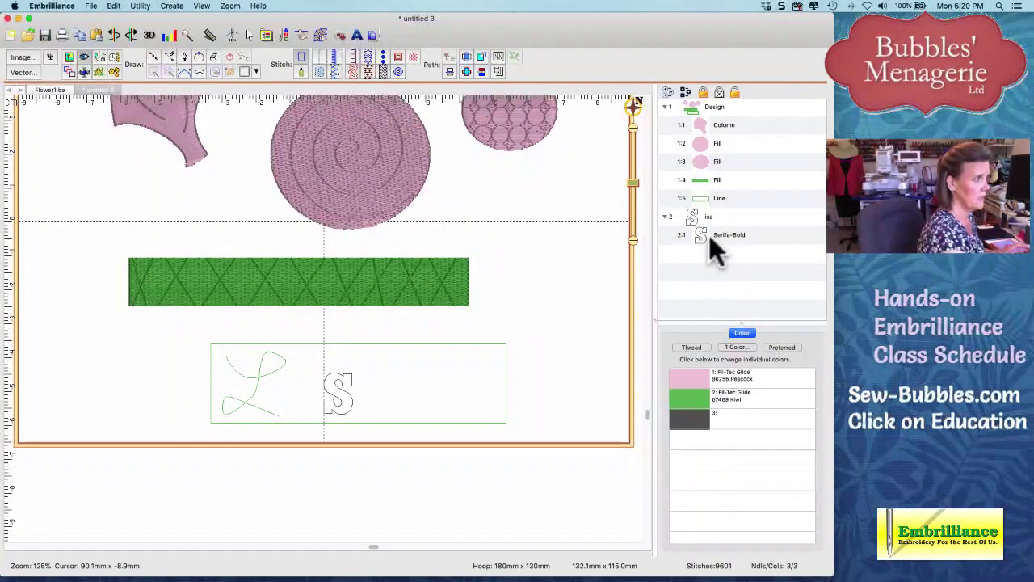
pyautogui.click(694, 107)
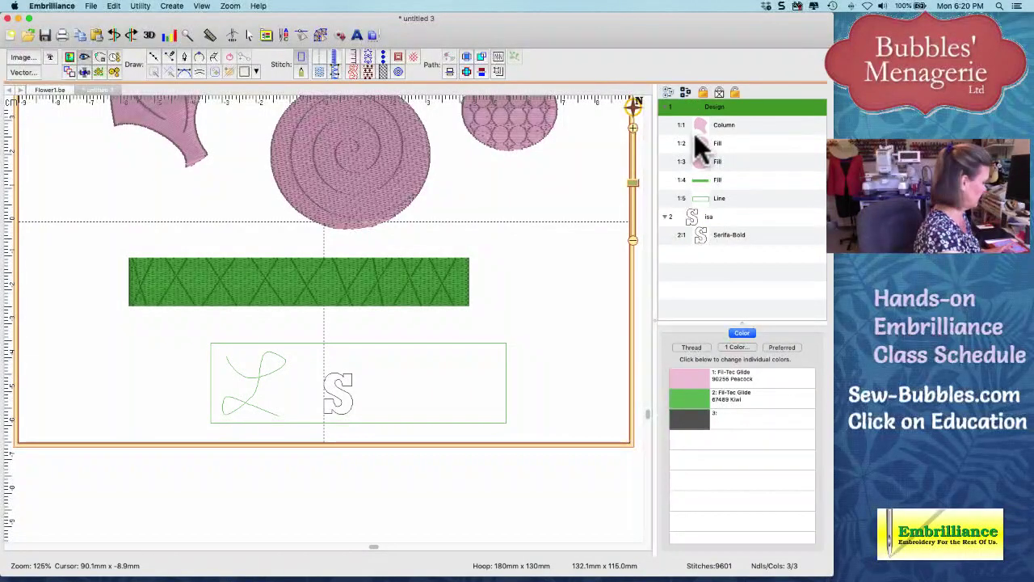
pyautogui.keyDown('shift'); pyautogui.click(694, 222); pyautogui.keyUp('shift')
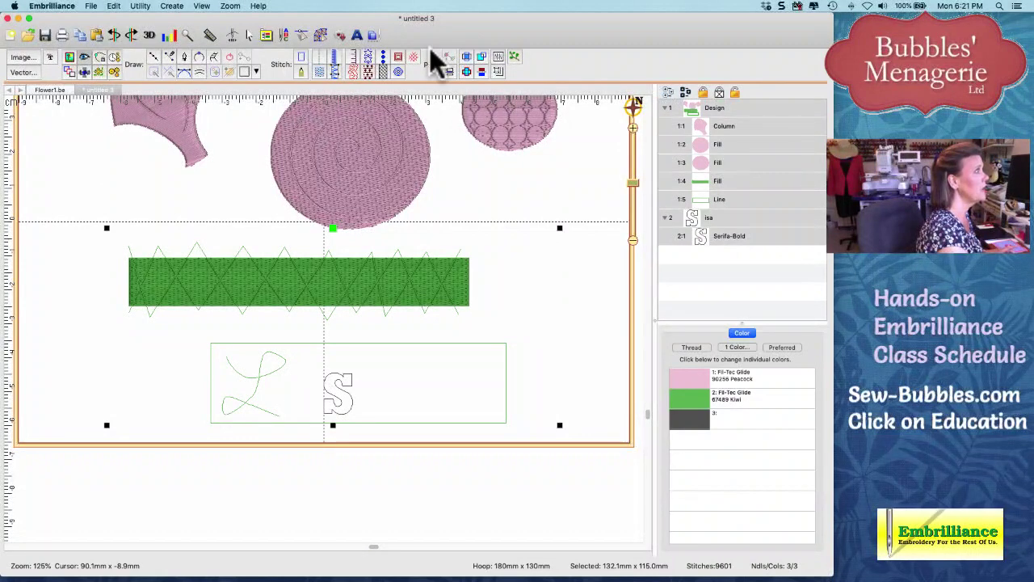
# Merge the flower and lettering designs into one design.
pyautogui.click(171, 6)
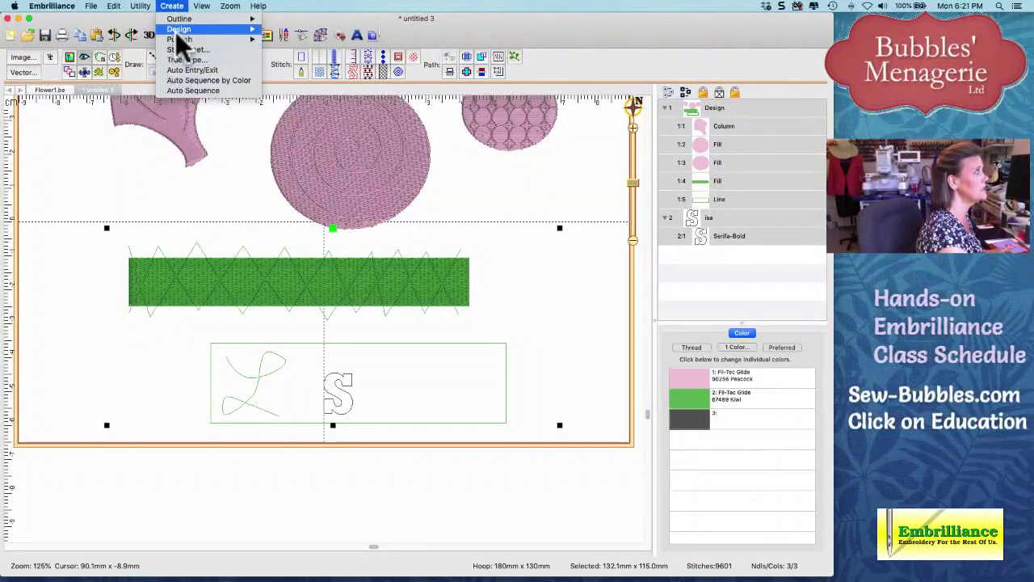
pyautogui.moveTo(175, 31)
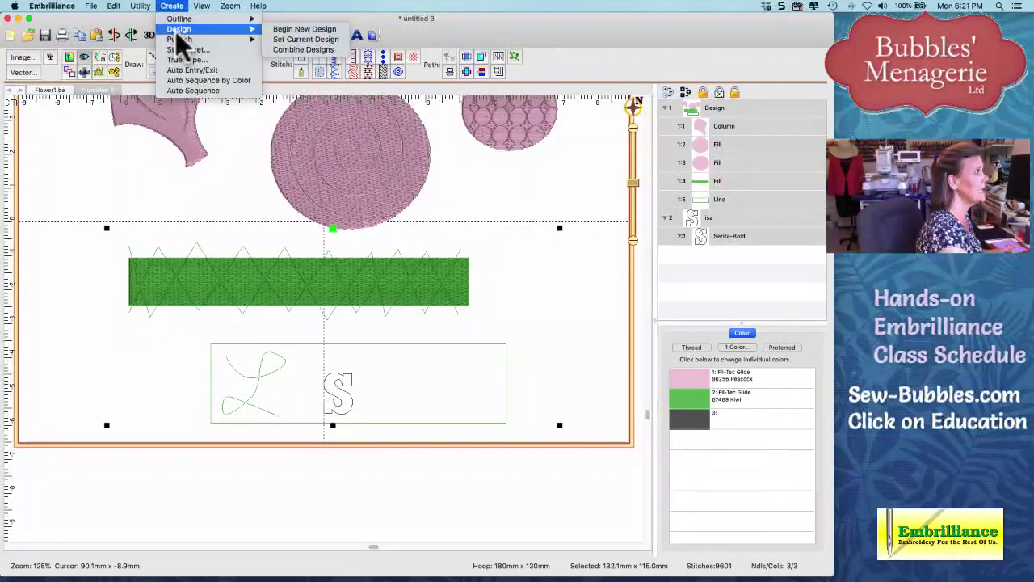
pyautogui.click(303, 49)
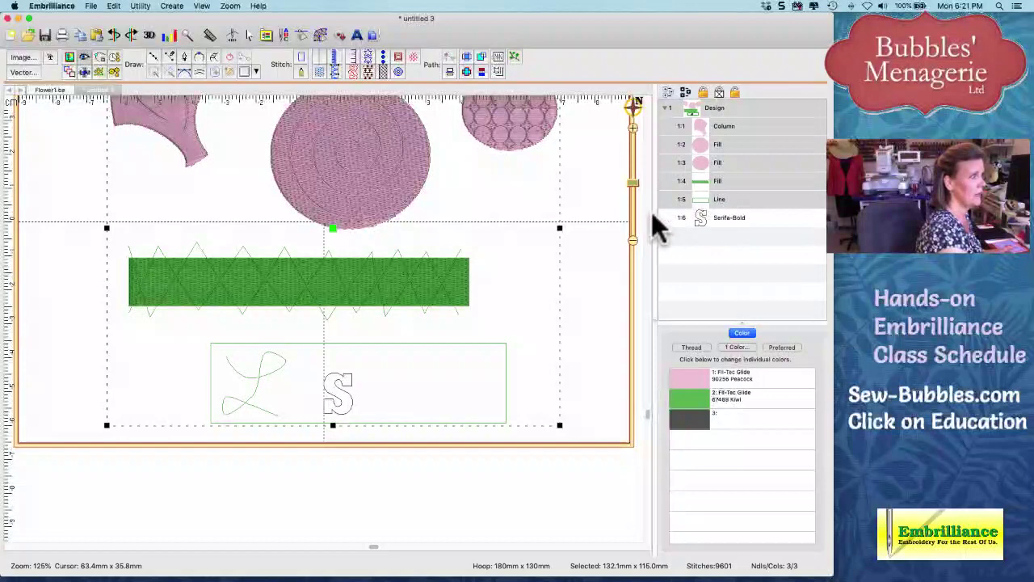
# Carve the line and letter 's' into the rectangle and make it a Tatami Fill.
pyautogui.moveTo(705, 199); pyautogui.dragTo(705, 216)
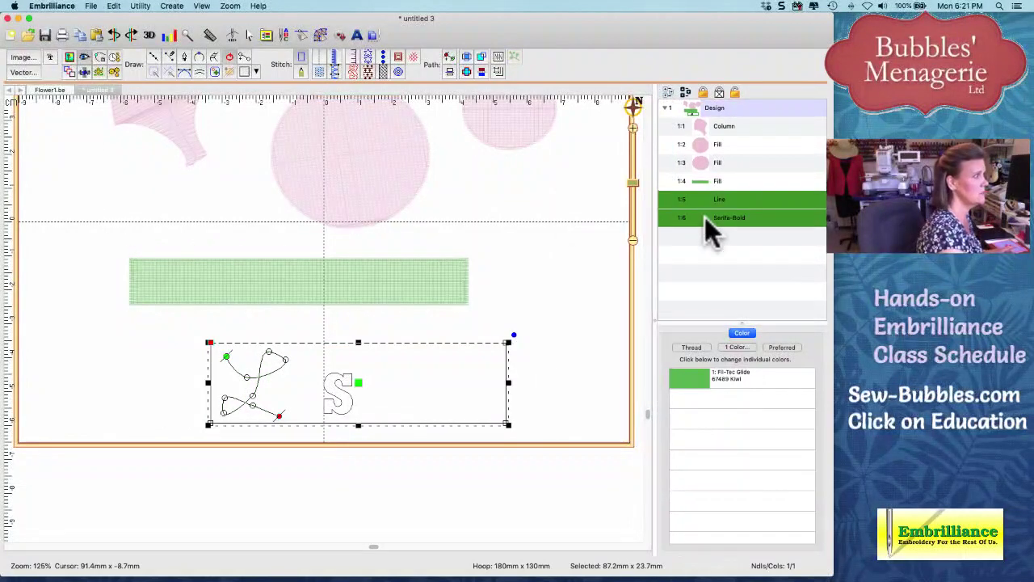
pyautogui.rightClick(380, 342)
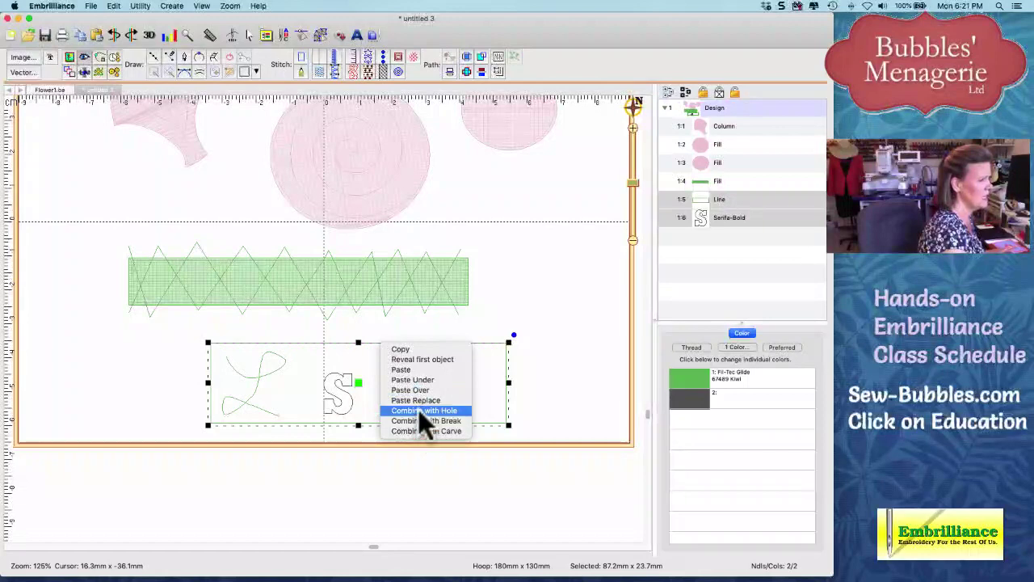
pyautogui.click(419, 430)
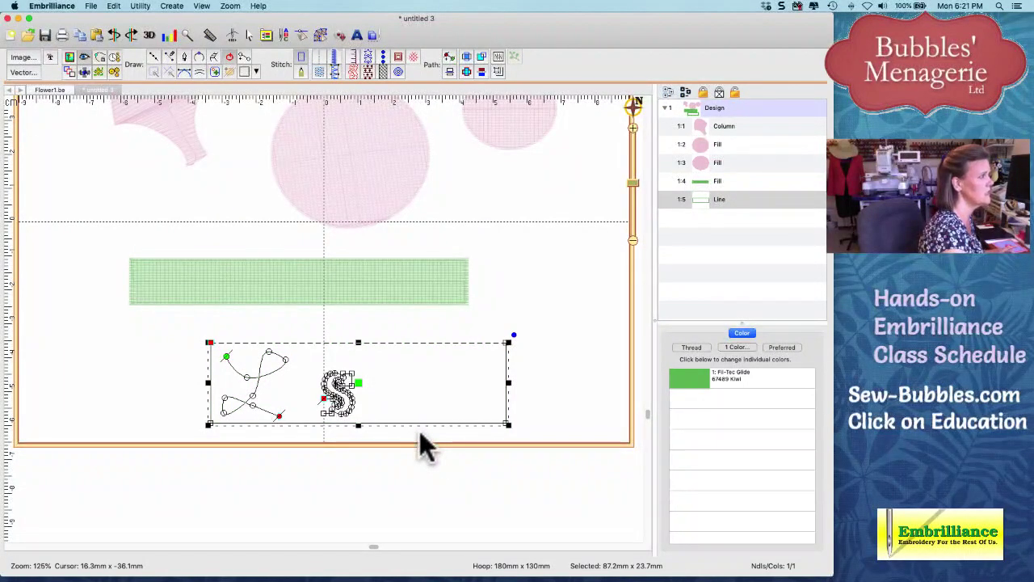
pyautogui.click(515, 298)
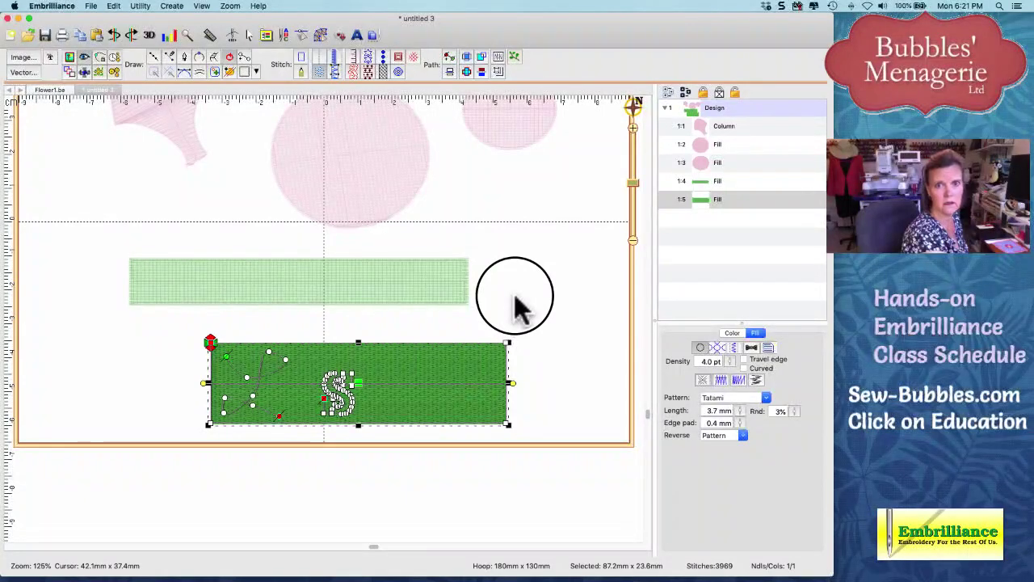
pyautogui.click(517, 306)
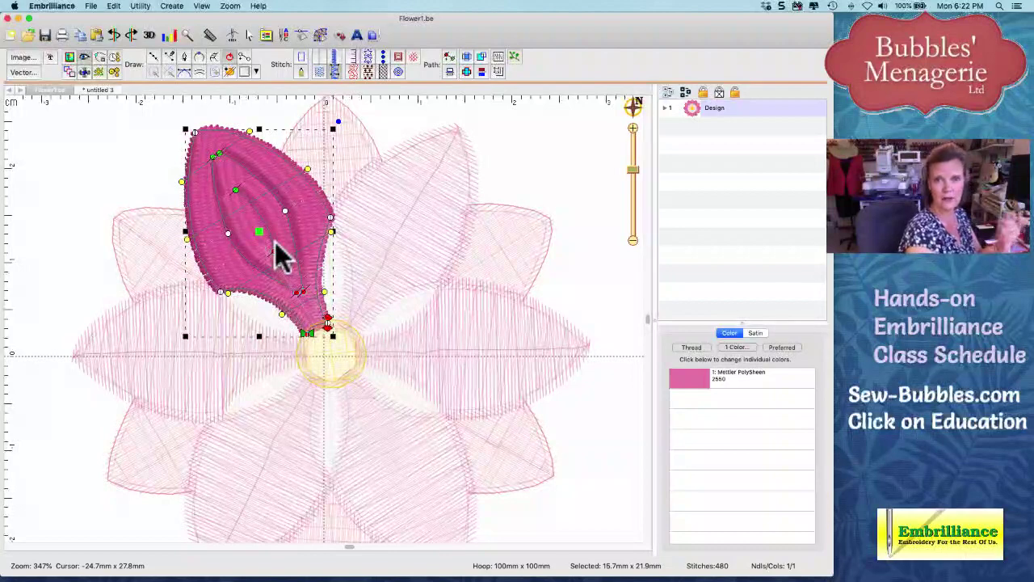
# Return to untitled 3 and draw a small 30.5mm x 14.8mm rectangle beside the green bar.
pyautogui.click(152, 189)
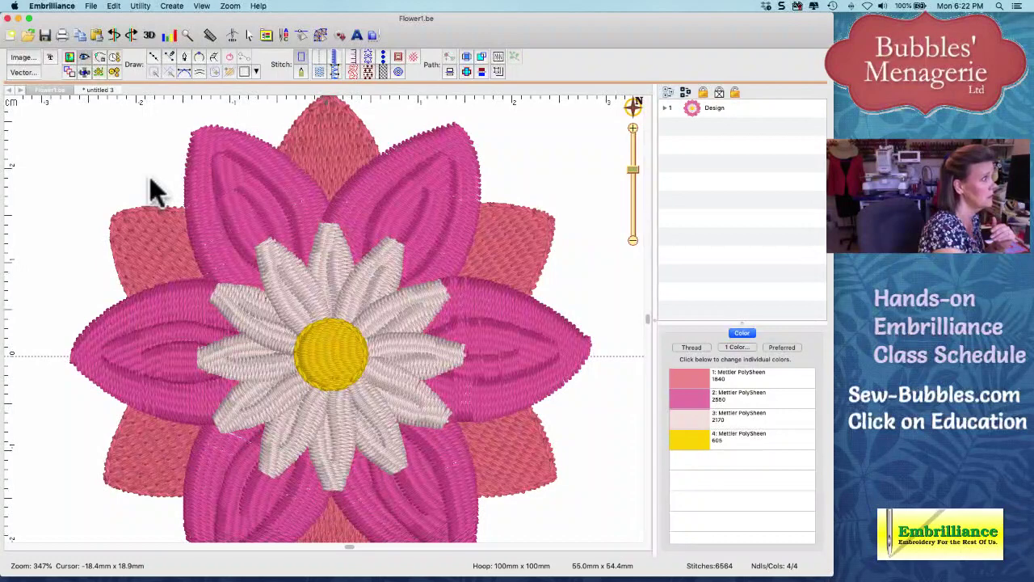
pyautogui.click(550, 255)
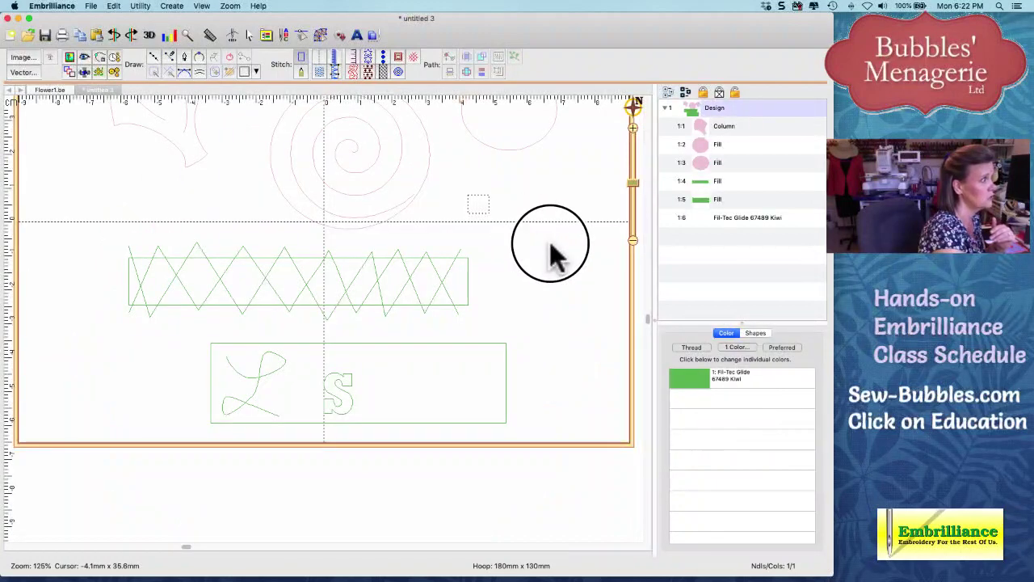
pyautogui.moveTo(549, 254); pyautogui.dragTo(571, 257)
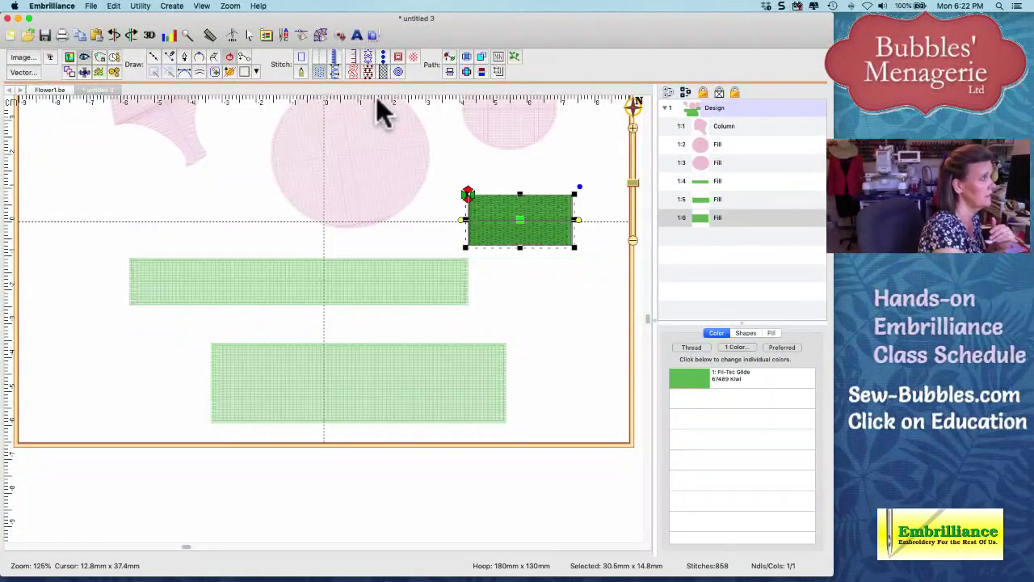
# Preview the small rectangle's fill stitches, then close untitled 3 without saving.
pyautogui.click(771, 334)
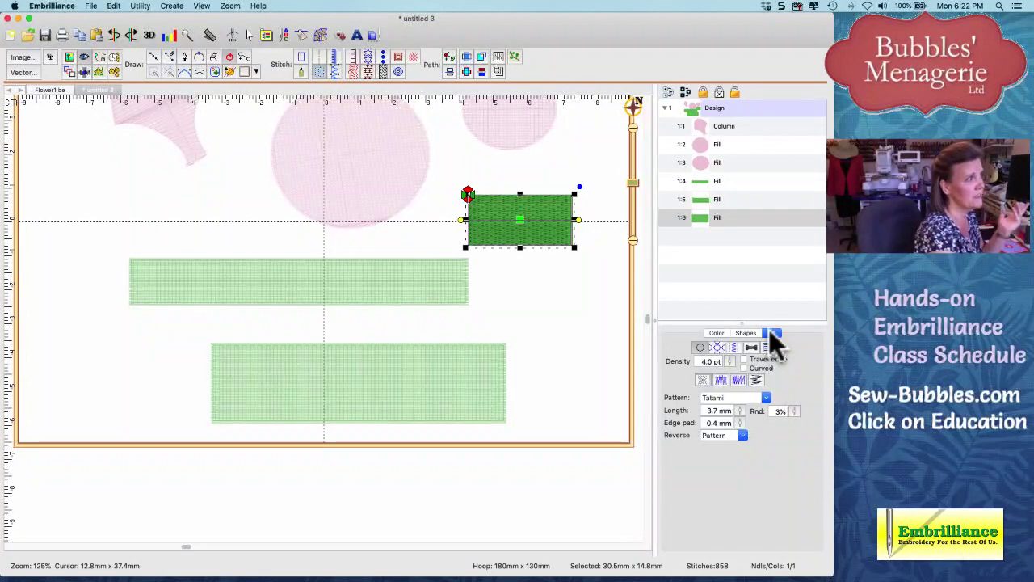
pyautogui.click(549, 296)
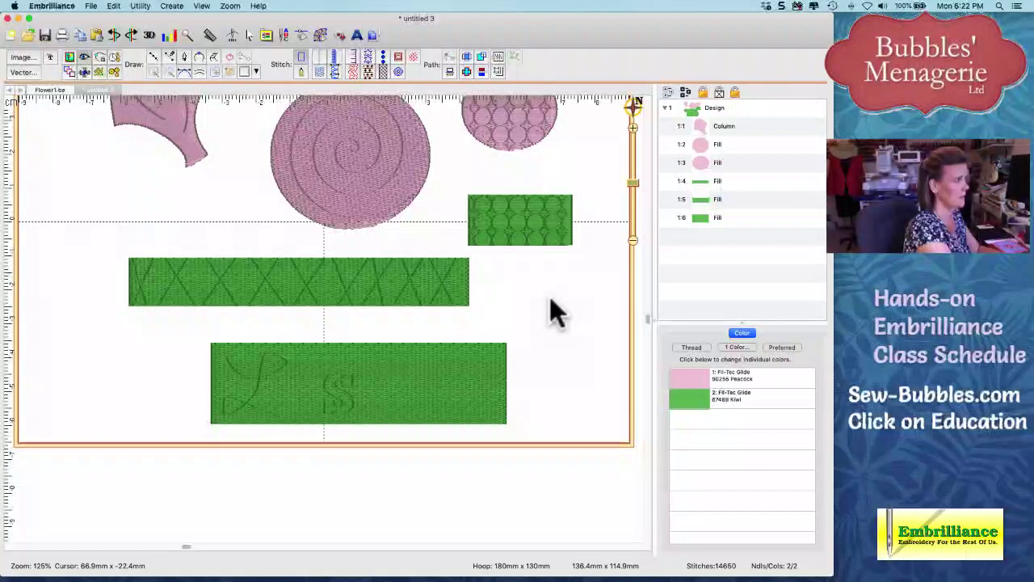
pyautogui.press('super+w')
pyautogui.click(542, 218)
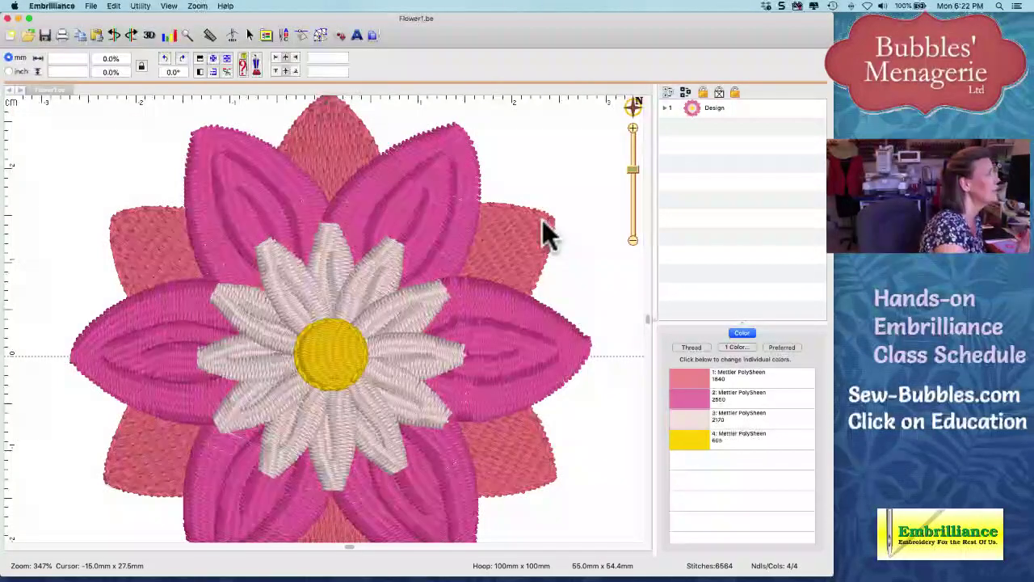
# Create blank untitled 4, return to Flower1.be, and expand its Design into Fill and Run elements.
pyautogui.click(12, 35)
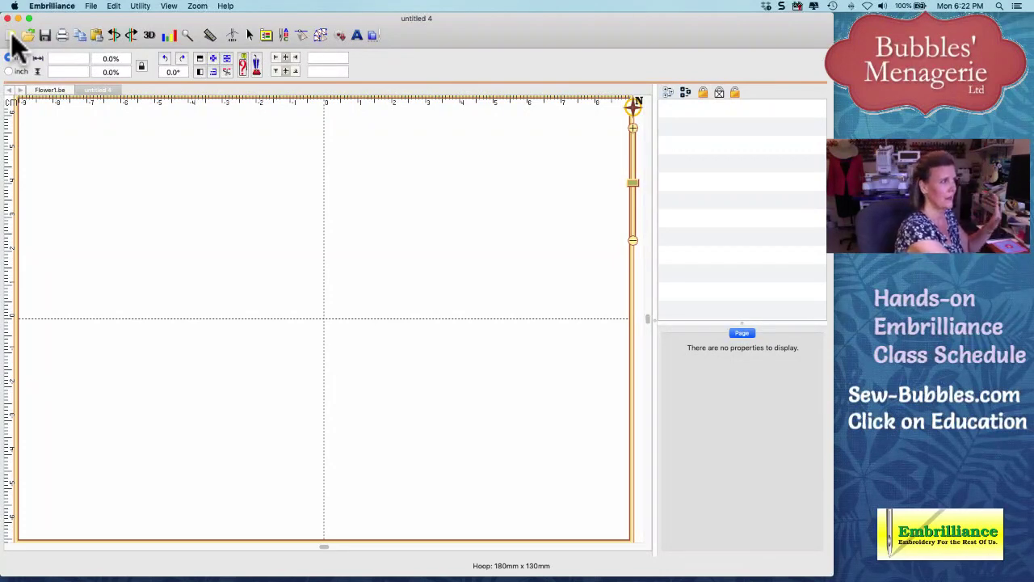
pyautogui.click(49, 90)
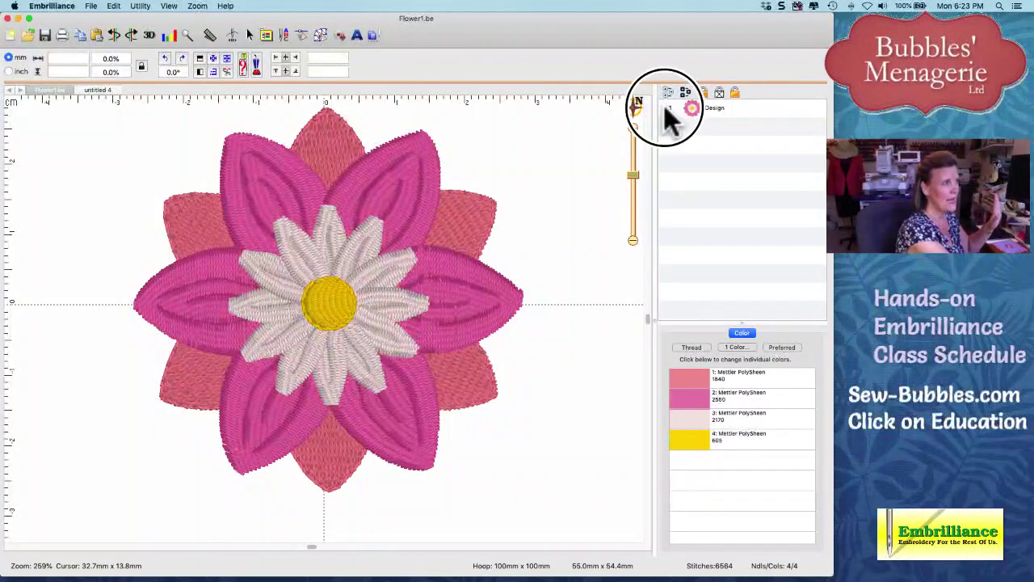
pyautogui.click(665, 108)
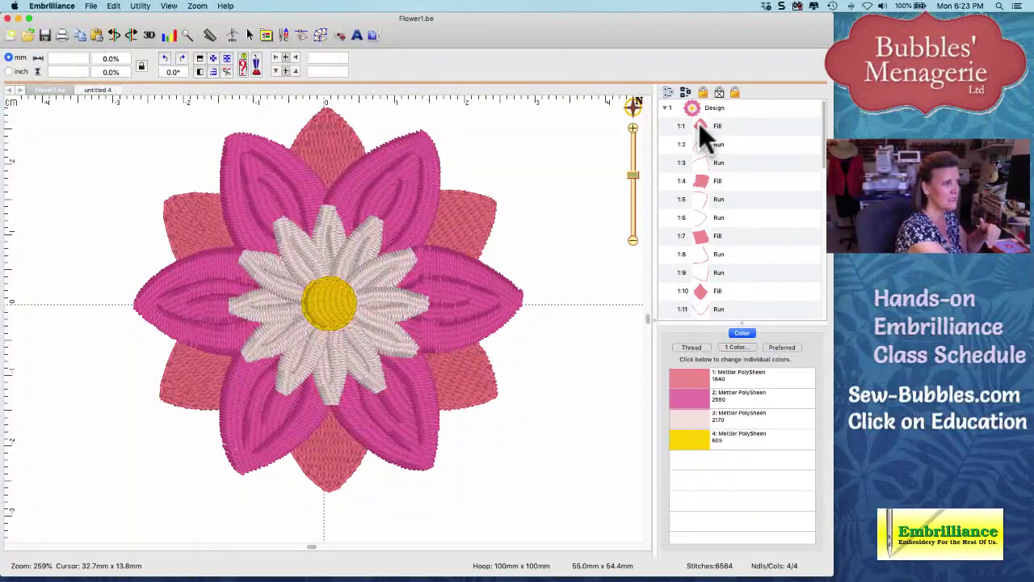
pyautogui.moveTo(821, 146); pyautogui.dragTo(812, 258)
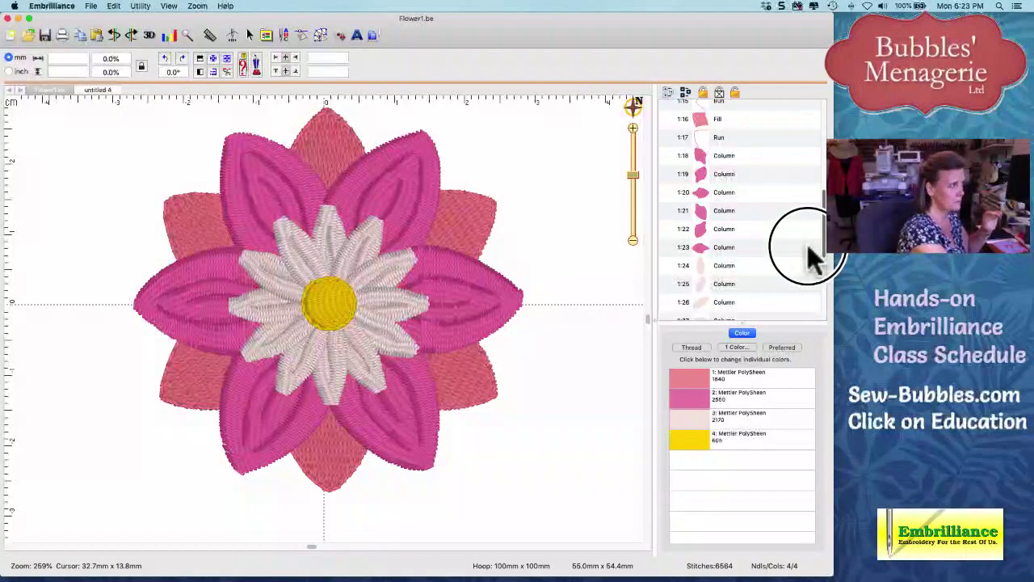
# Open petal column 1:18 in StitchArtist to view its satin styles, then switch to untitled 4.
pyautogui.click(317, 34)
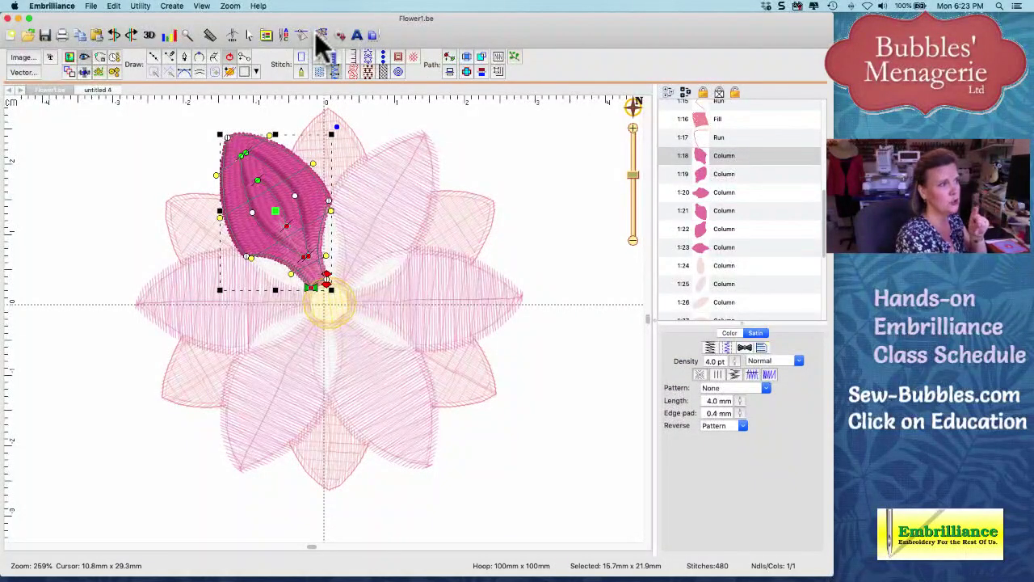
pyautogui.click(761, 347)
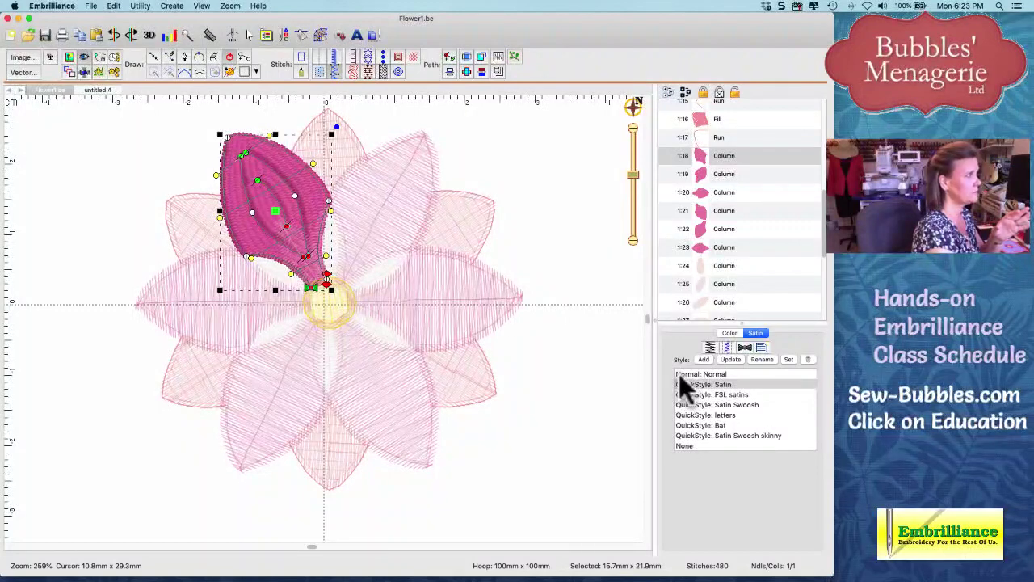
pyautogui.click(97, 91)
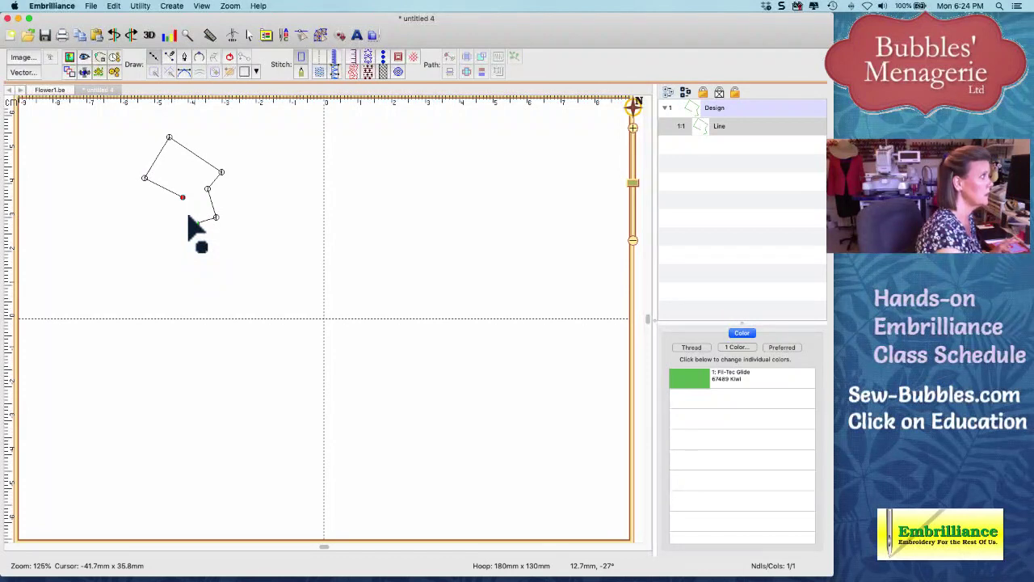
# Curve the outline's top and reshape its lower nodes into a rounded leaf, then make it a satin column.
pyautogui.click(204, 151)
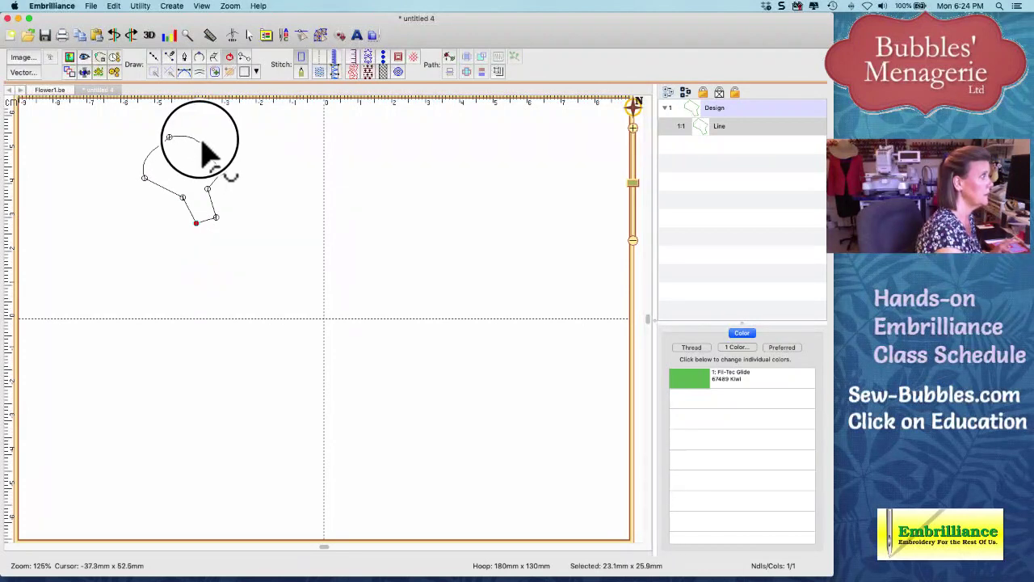
pyautogui.moveTo(143, 178); pyautogui.dragTo(149, 197)
pyautogui.click(160, 191)
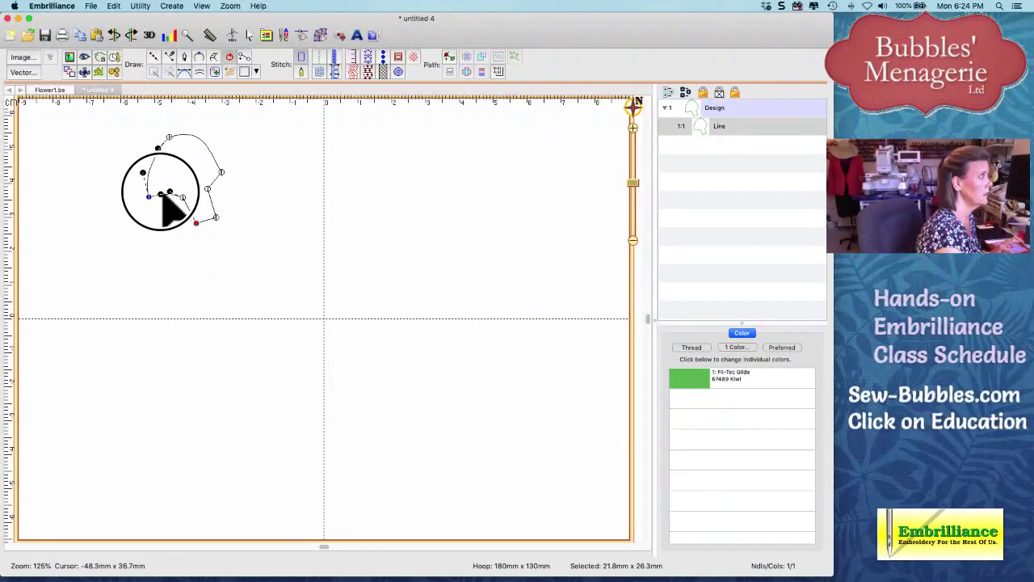
pyautogui.click(195, 223)
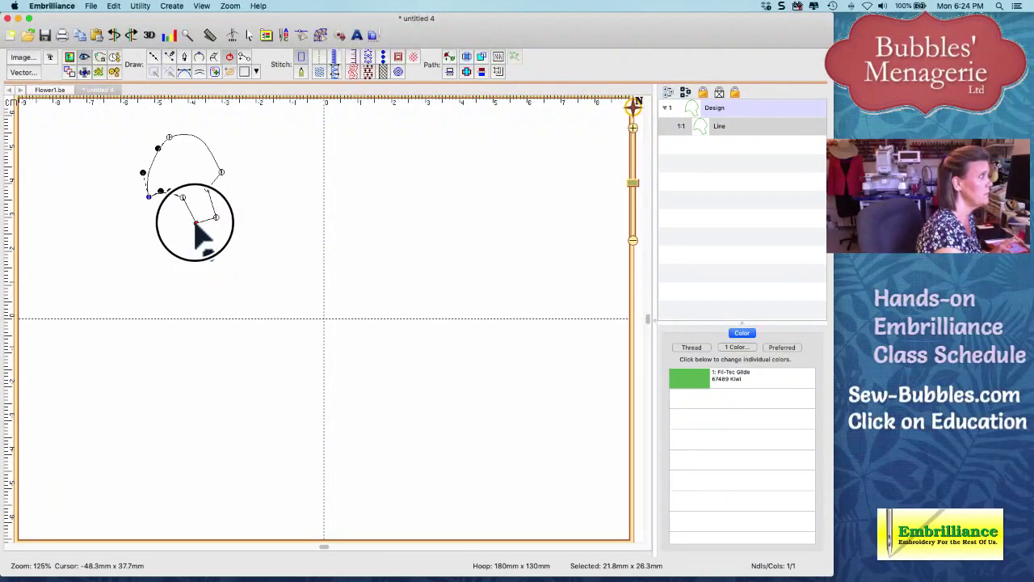
pyautogui.moveTo(194, 223); pyautogui.dragTo(216, 212)
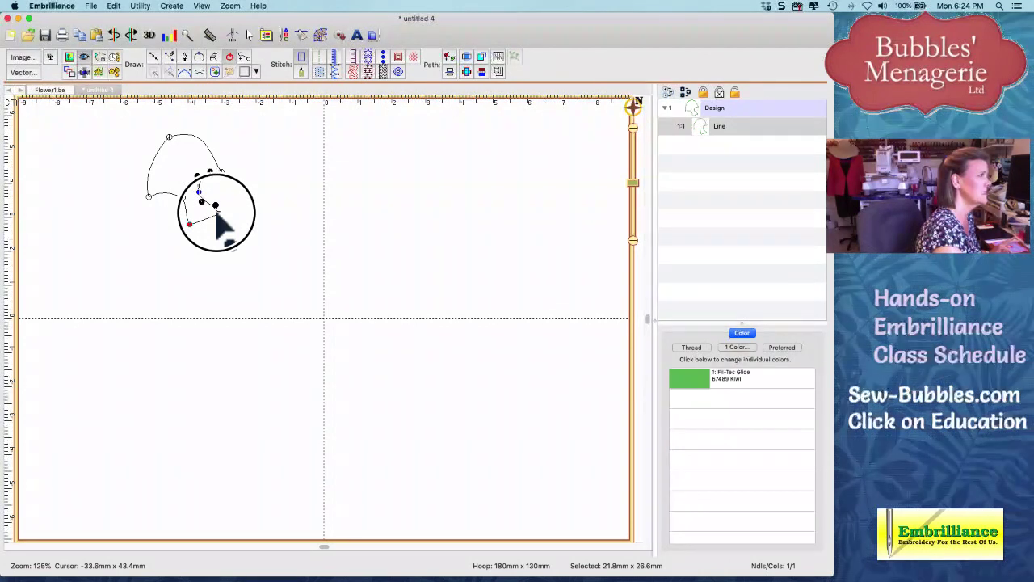
pyautogui.moveTo(217, 213); pyautogui.dragTo(219, 215)
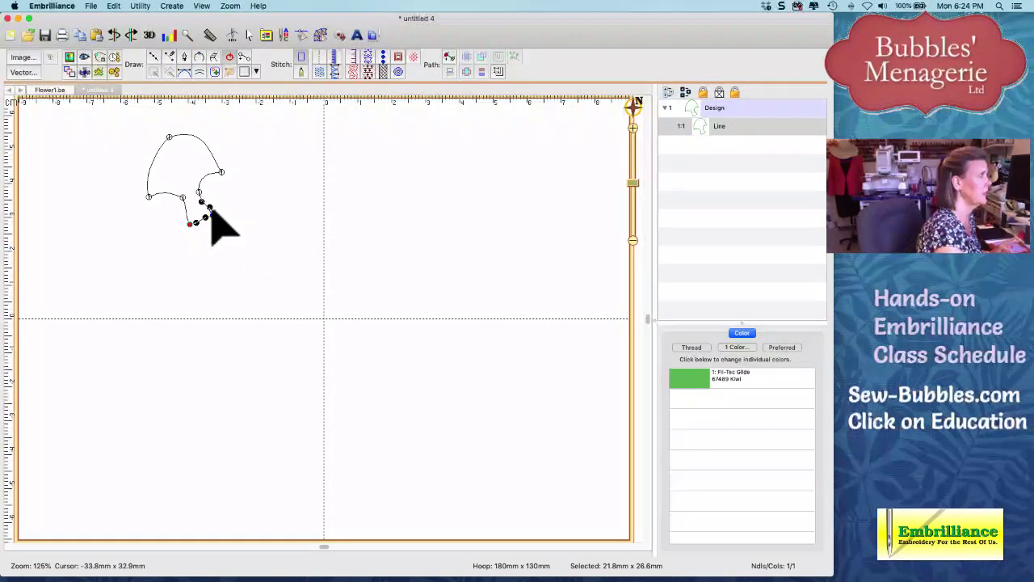
pyautogui.moveTo(168, 153); pyautogui.dragTo(147, 139)
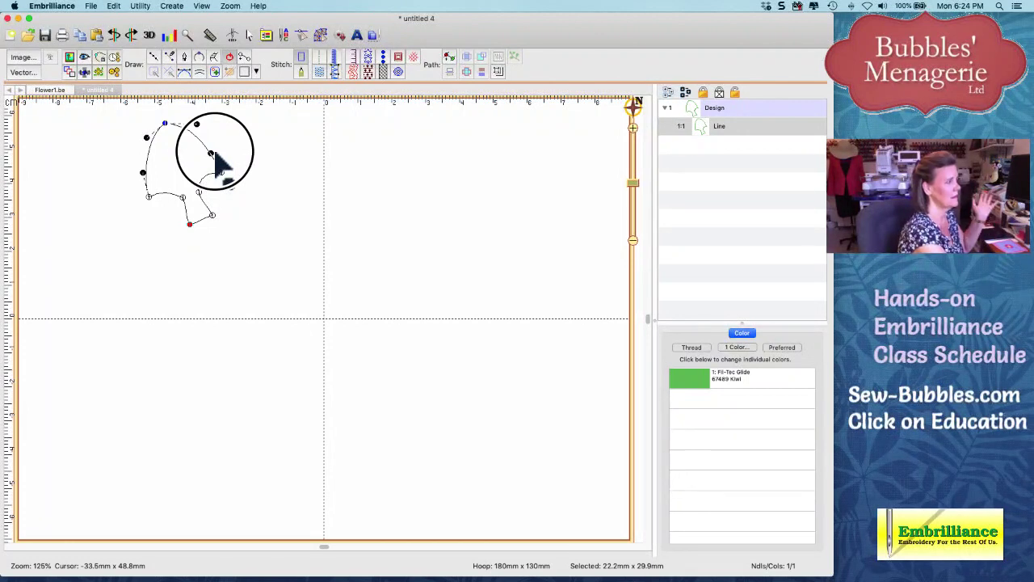
pyautogui.click(335, 72)
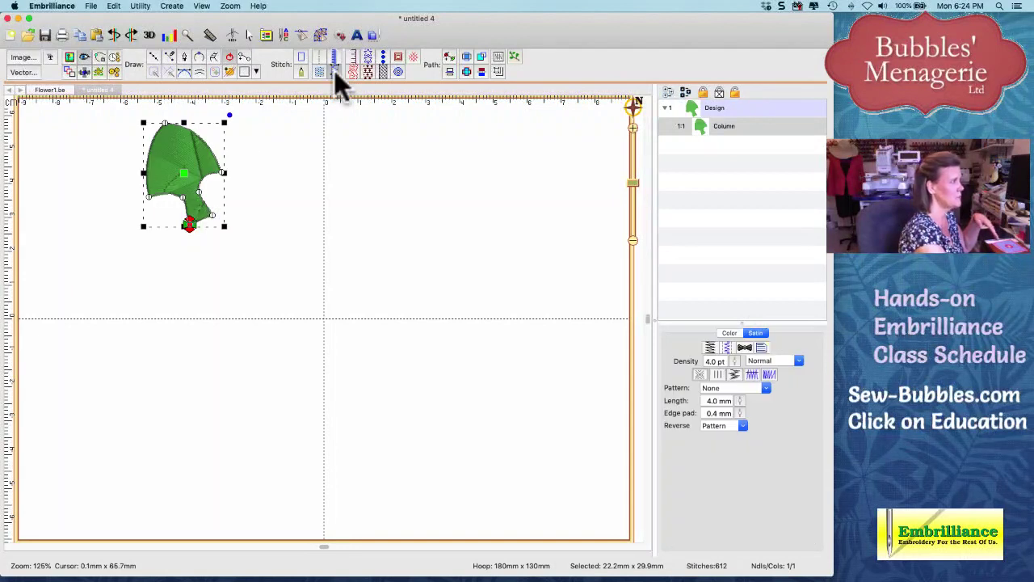
# Bulge the column's top curve outward and adjust the lower curve's bend.
pyautogui.doubleClick(188, 154)
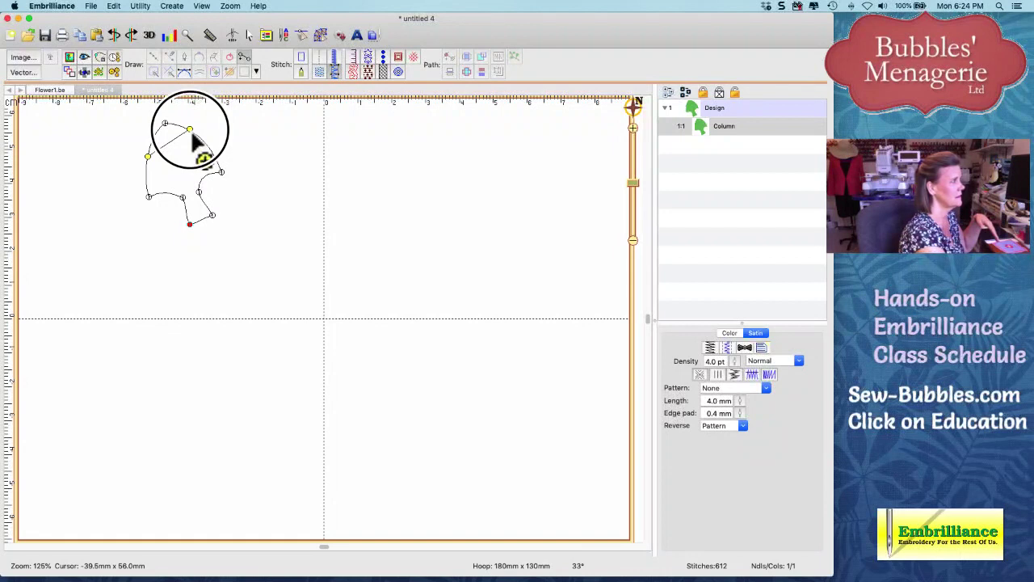
pyautogui.moveTo(189, 129); pyautogui.dragTo(202, 130)
pyautogui.click(218, 195)
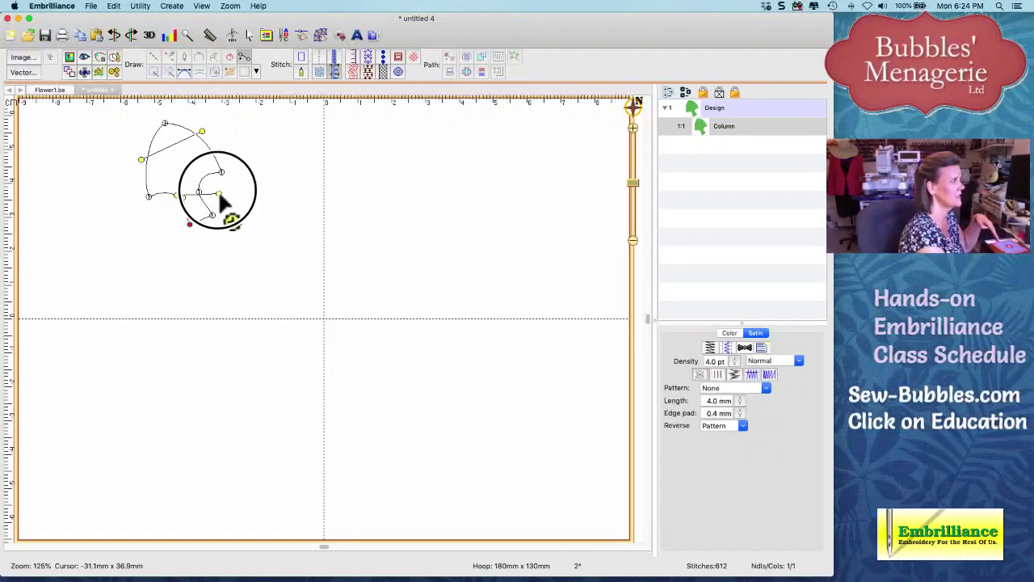
pyautogui.moveTo(219, 196); pyautogui.dragTo(208, 186)
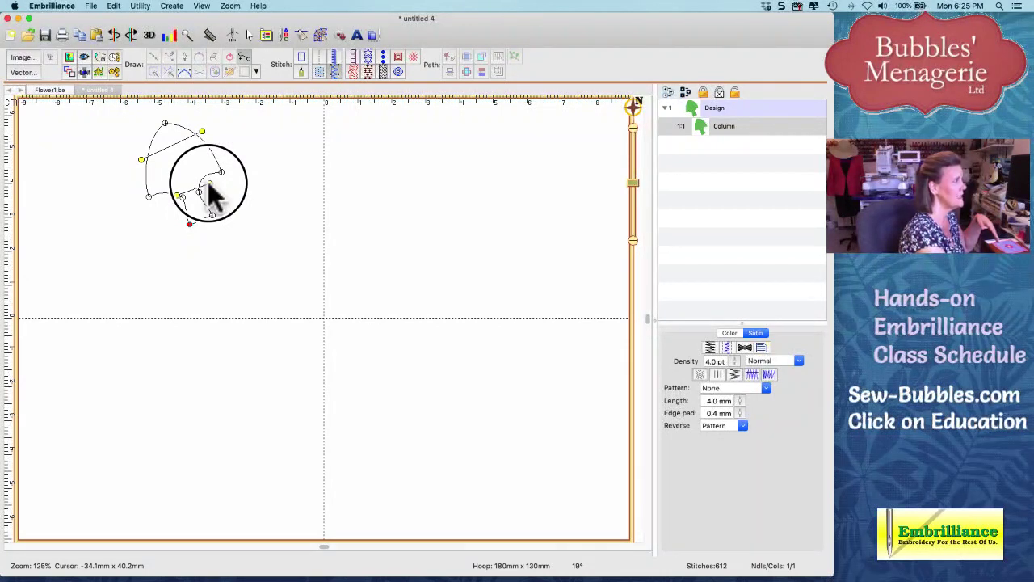
pyautogui.press('Return')
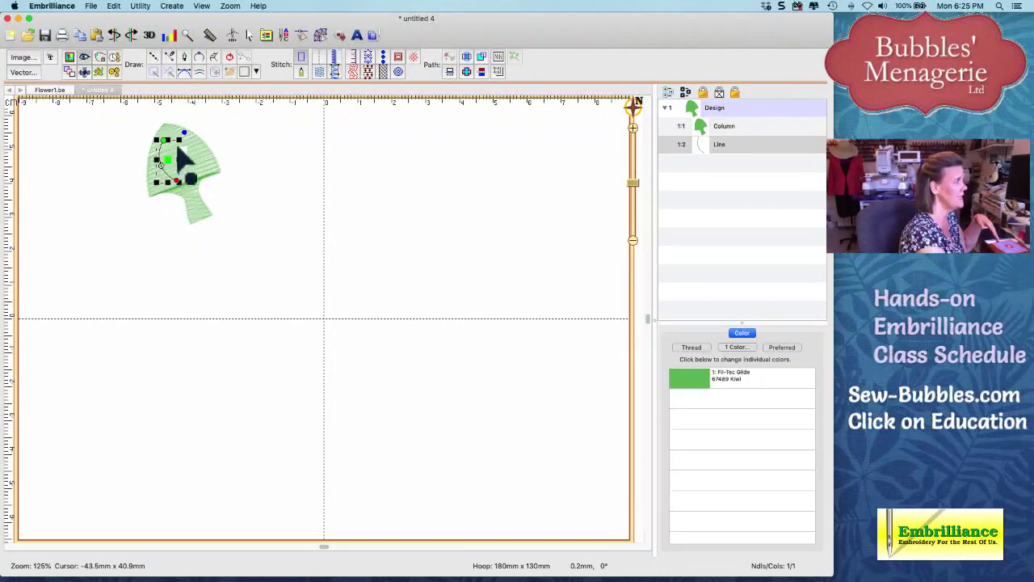
# Draw two vein lines over the leaf and carve them into the column with Combine.
pyautogui.click(156, 56)
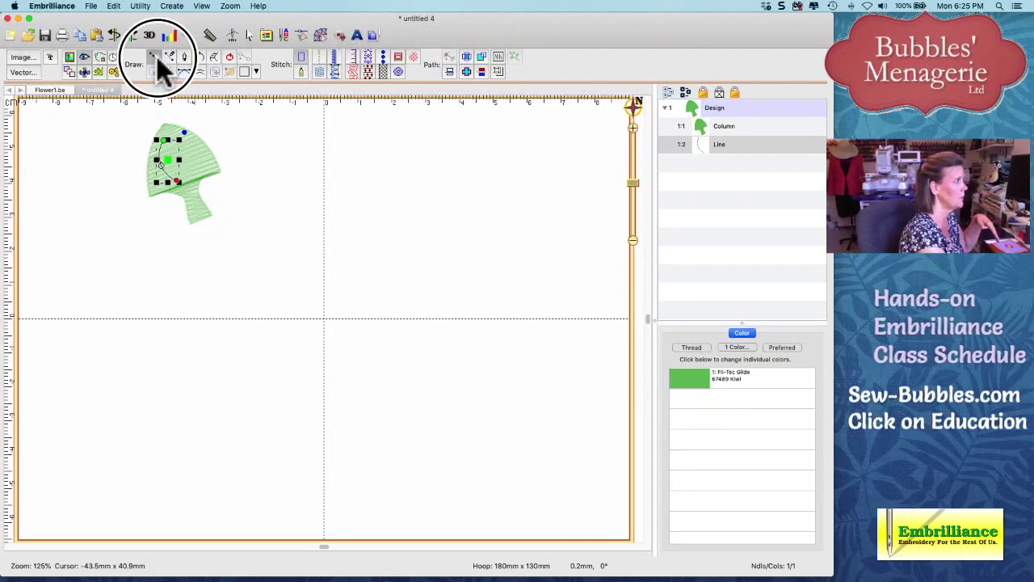
pyautogui.click(157, 56)
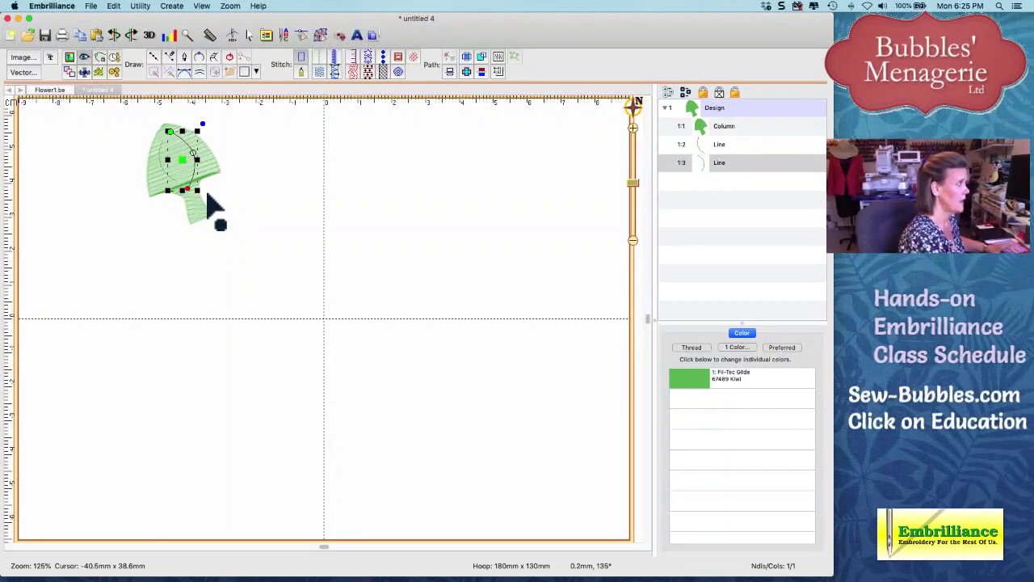
pyautogui.rightClick(213, 163)
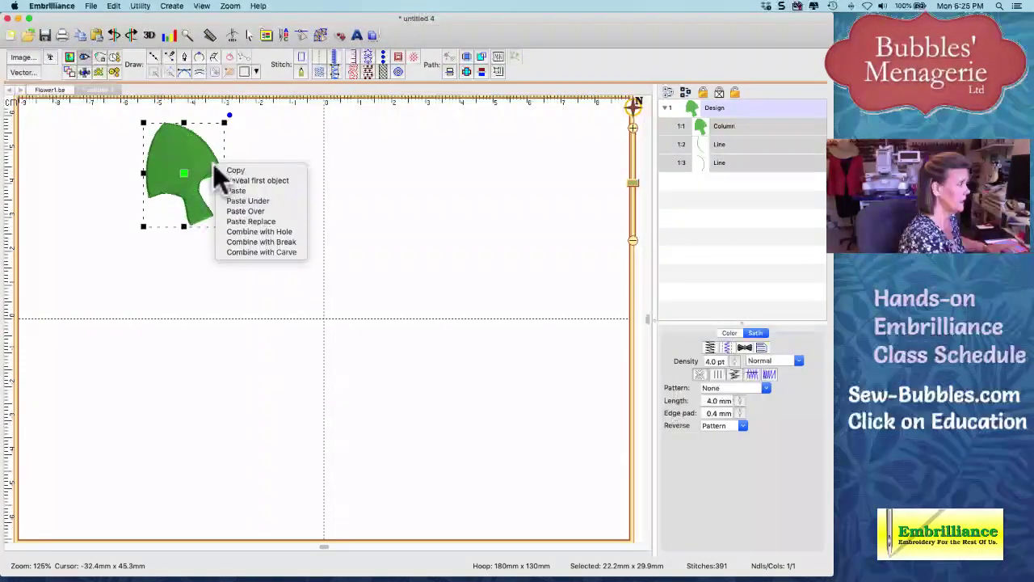
pyautogui.click(260, 251)
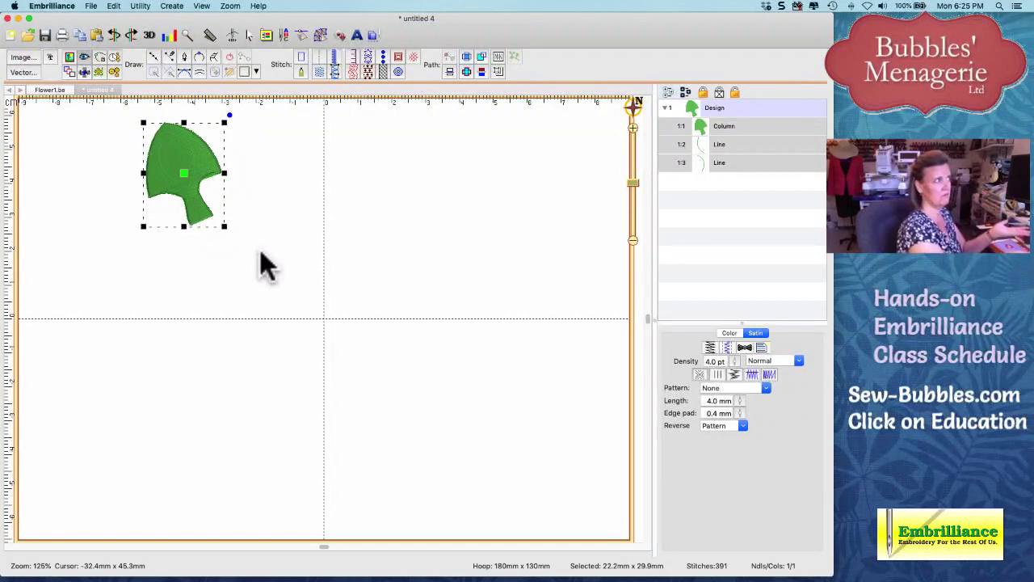
pyautogui.click(260, 250)
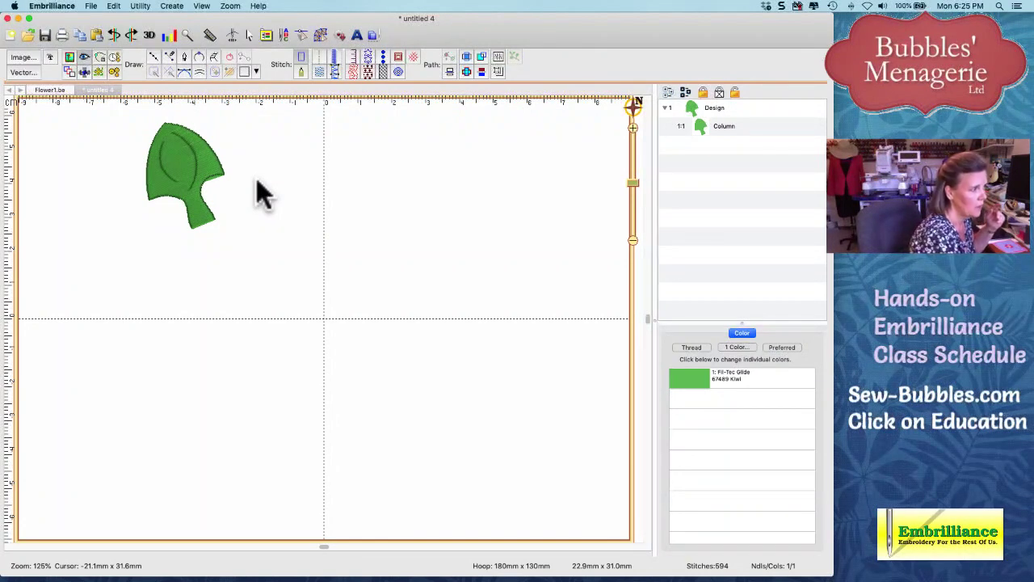
# Select the whole leaf and save its satin settings as a new QuickStyle named 'Satin FBlive'.
pyautogui.press('super+a')
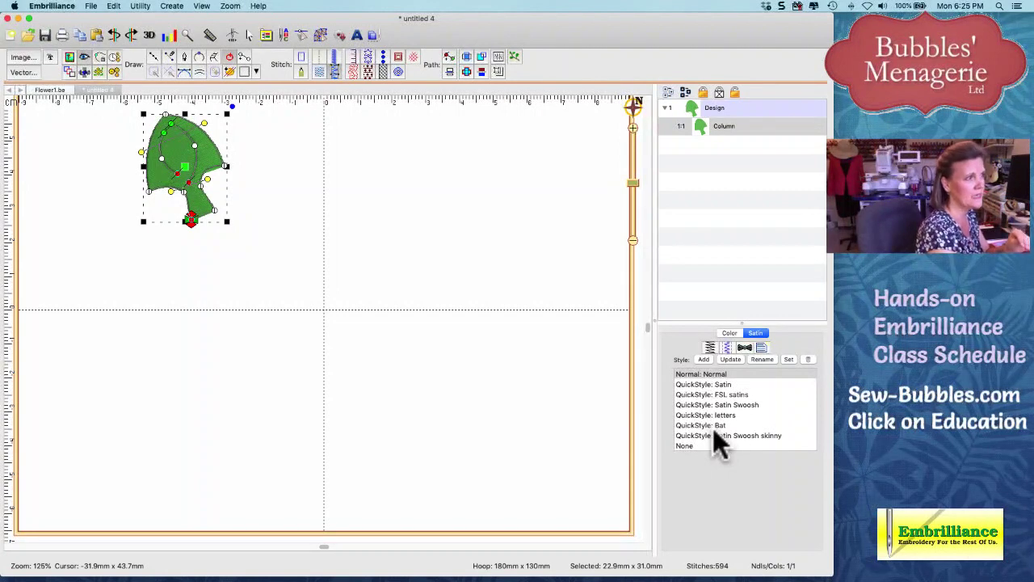
pyautogui.click(704, 359)
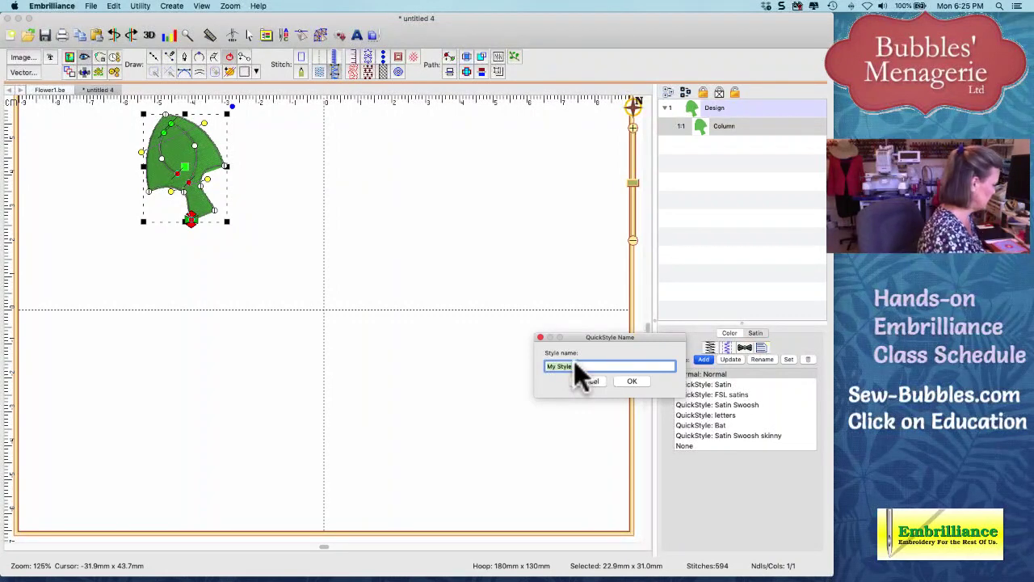
pyautogui.write('Satin')
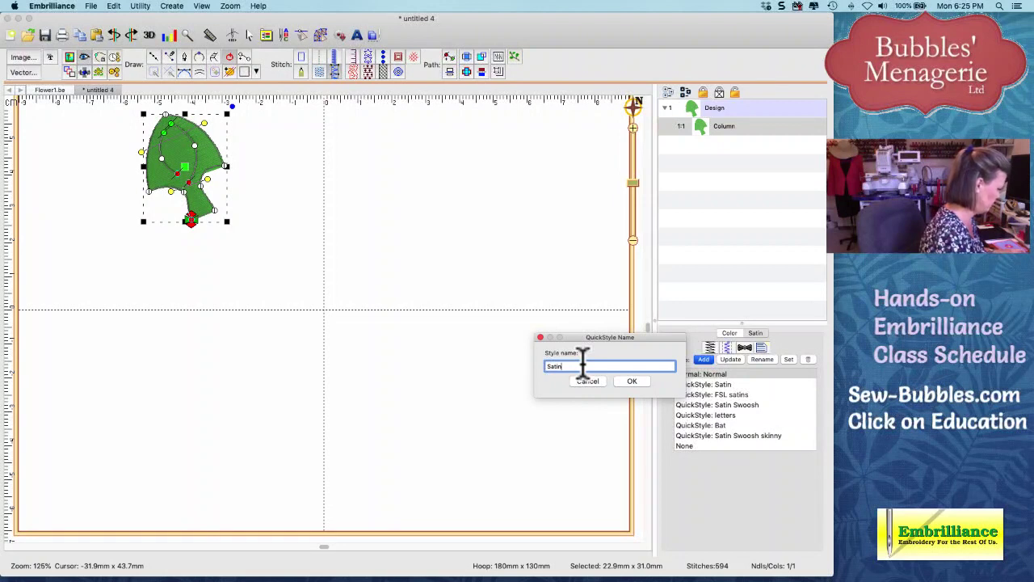
pyautogui.write(' FSL')
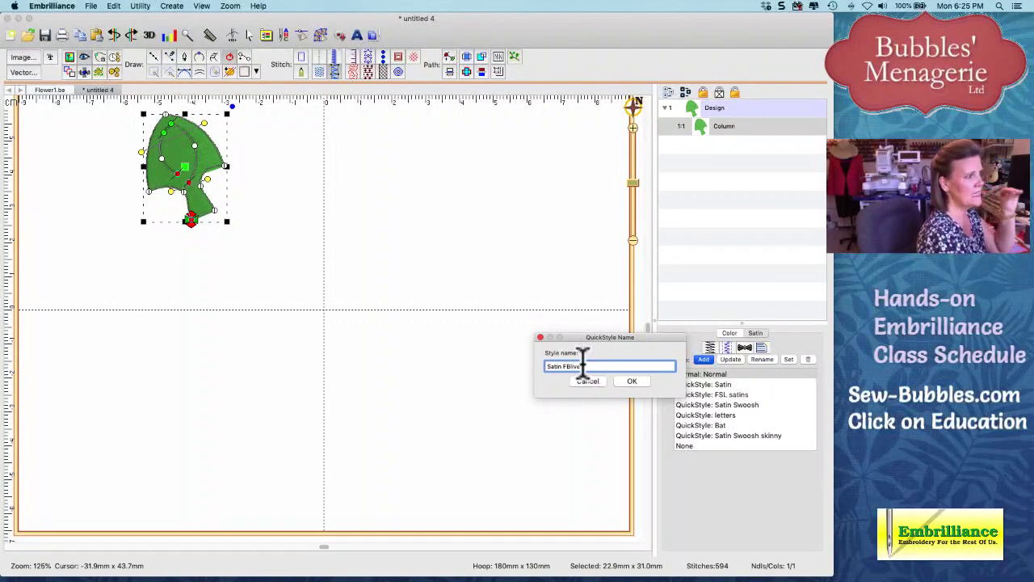
pyautogui.press('Return')
pyautogui.click(710, 349)
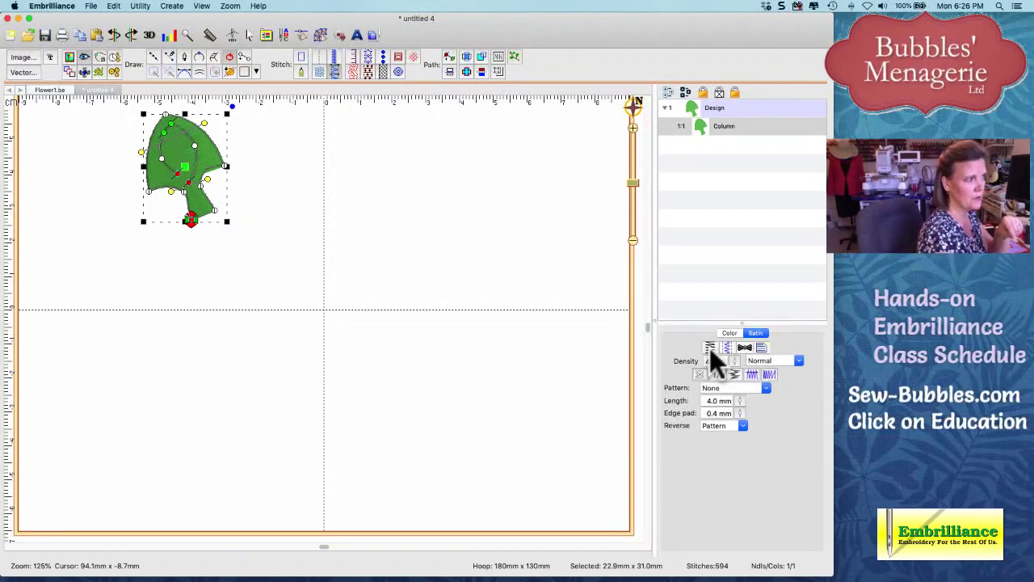
# Set the leaf's satin underlay to 26 pt density and 8 pt inset, dropping it to 513 stitches.
pyautogui.click(745, 347)
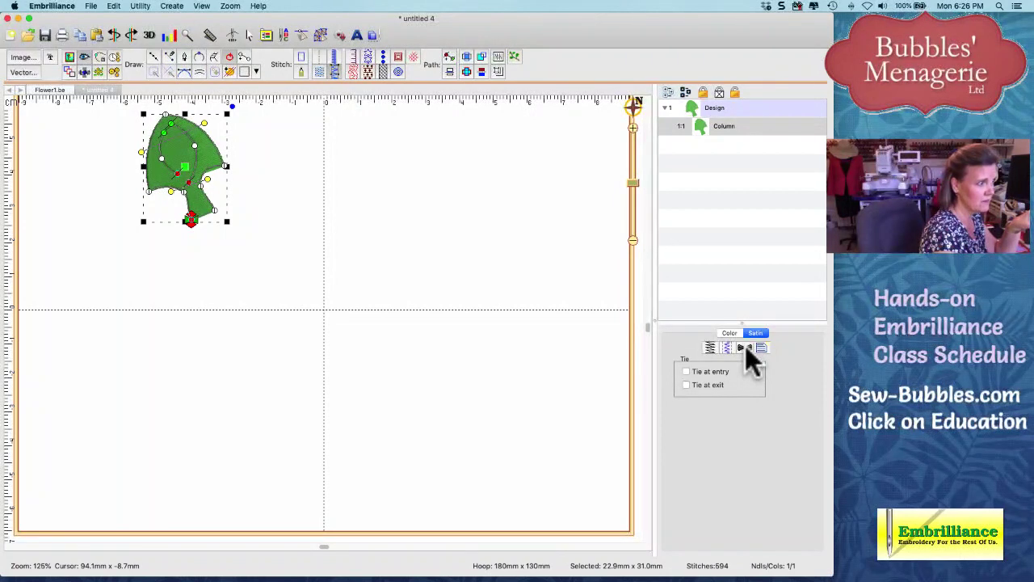
pyautogui.click(745, 347)
pyautogui.moveTo(806, 377)
pyautogui.mouseDown()
pyautogui.moveTo(803, 389)
pyautogui.moveTo(804, 372)
pyautogui.mouseUp()
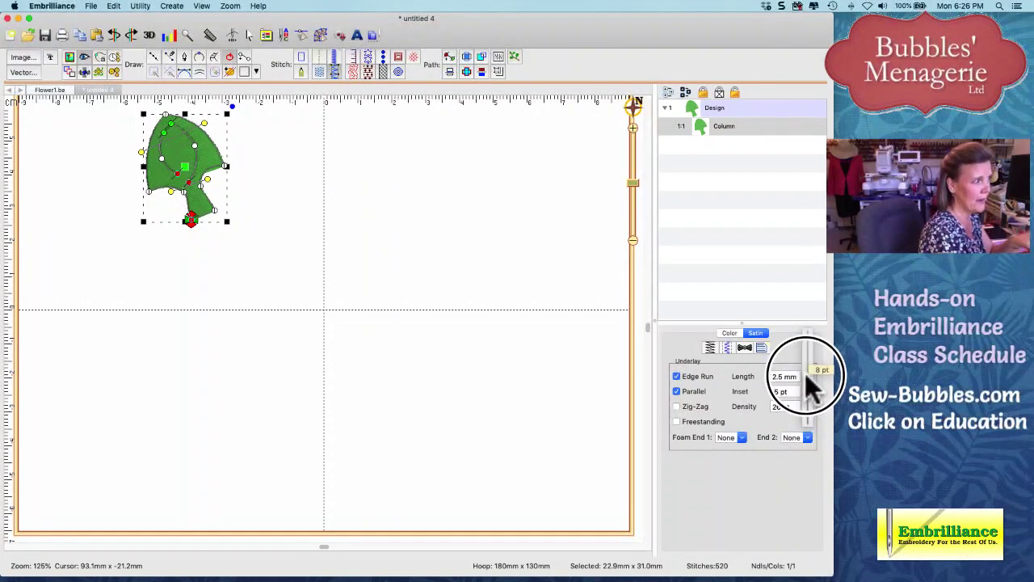
pyautogui.moveTo(804, 373); pyautogui.dragTo(805, 373)
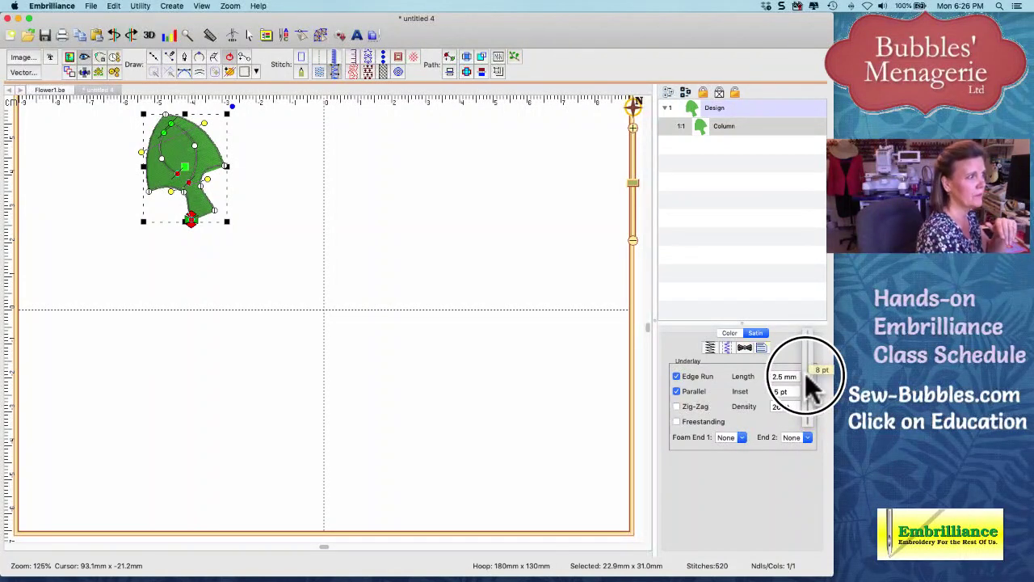
pyautogui.moveTo(805, 373); pyautogui.dragTo(805, 373)
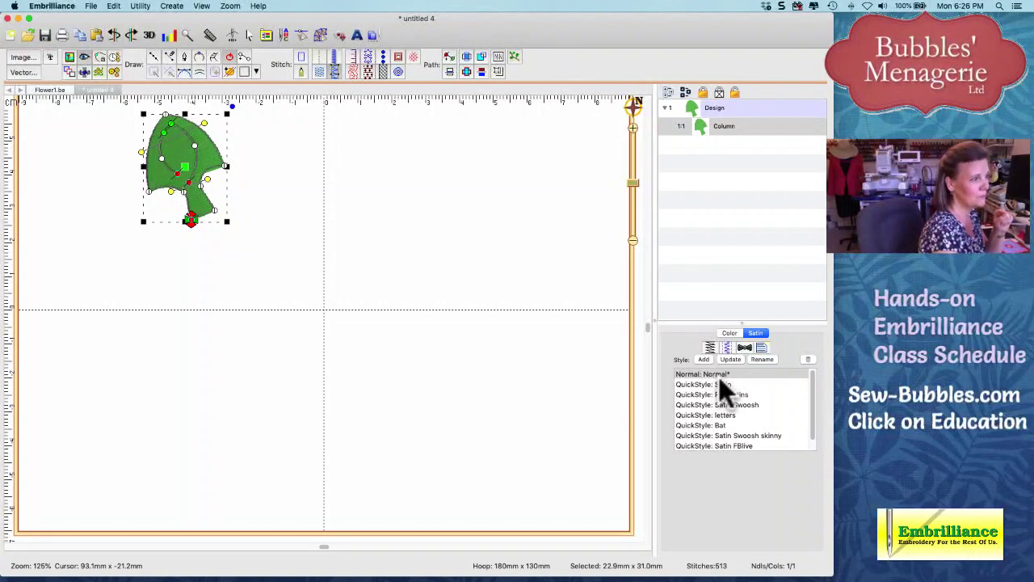
# Apply Satin FBlive to the leaf and change its underlay to 26 pt density and 8 pt inset.
pyautogui.click(742, 445)
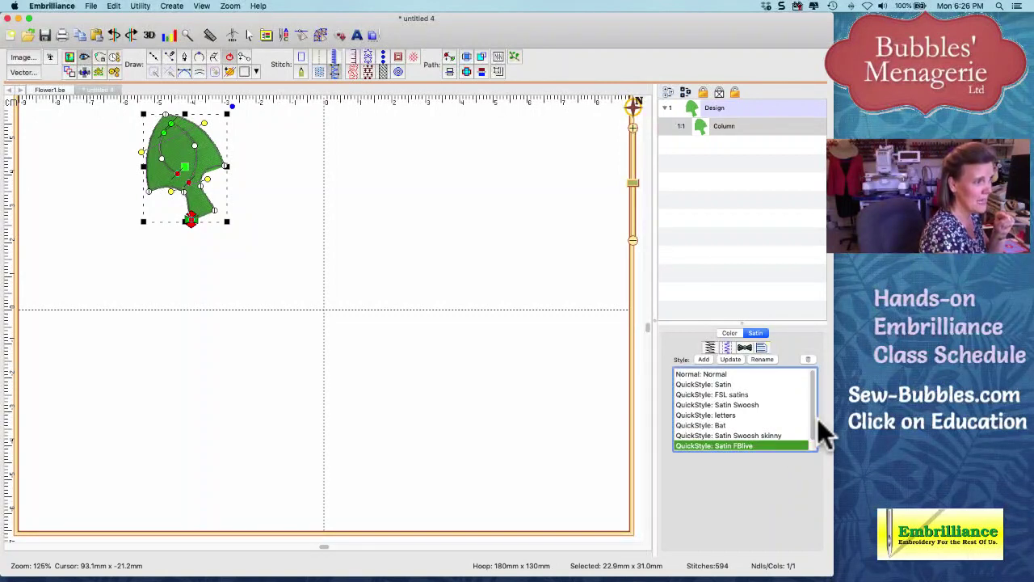
pyautogui.scroll(-1, 817, 418)
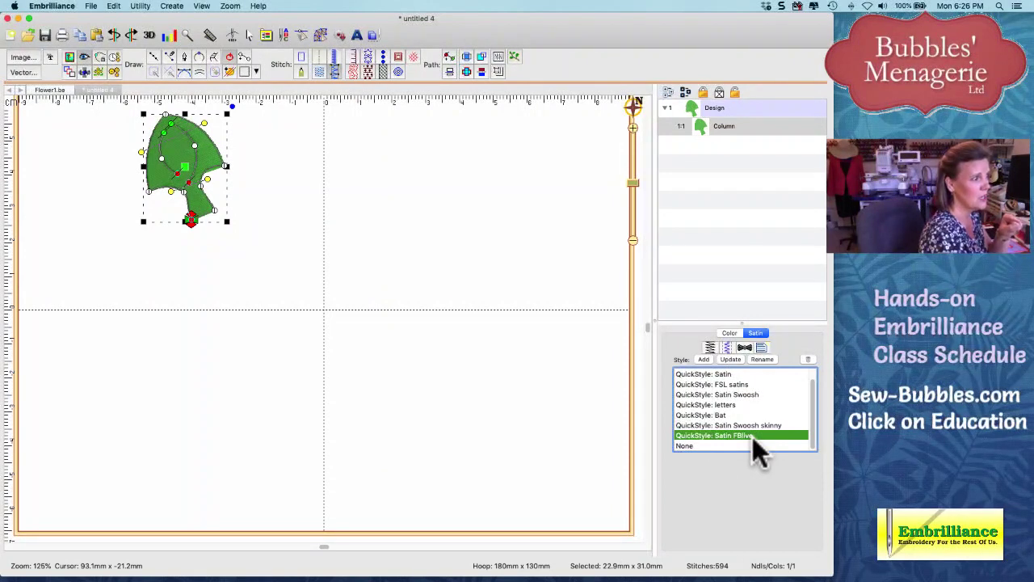
pyautogui.click(711, 347)
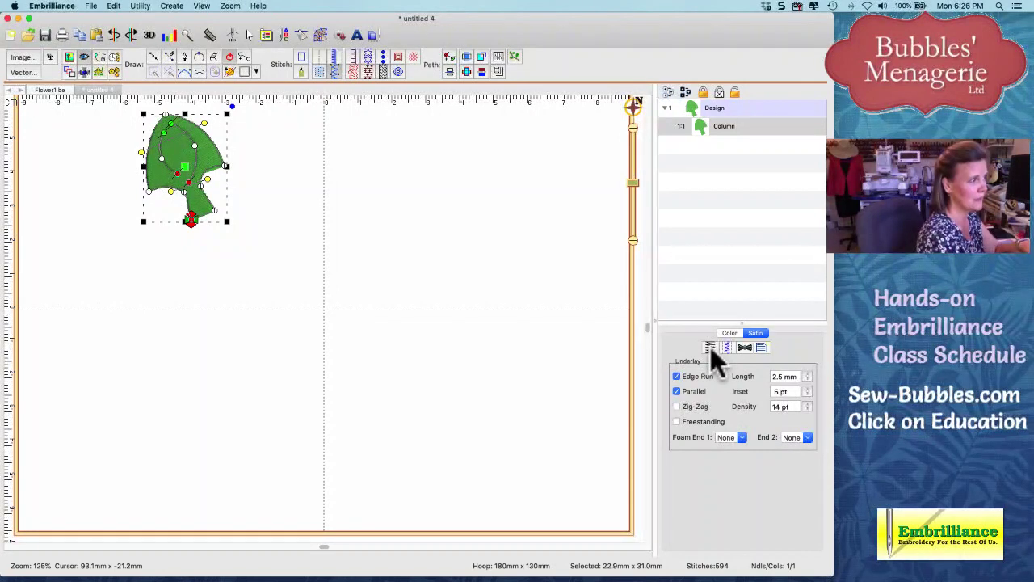
pyautogui.click(726, 347)
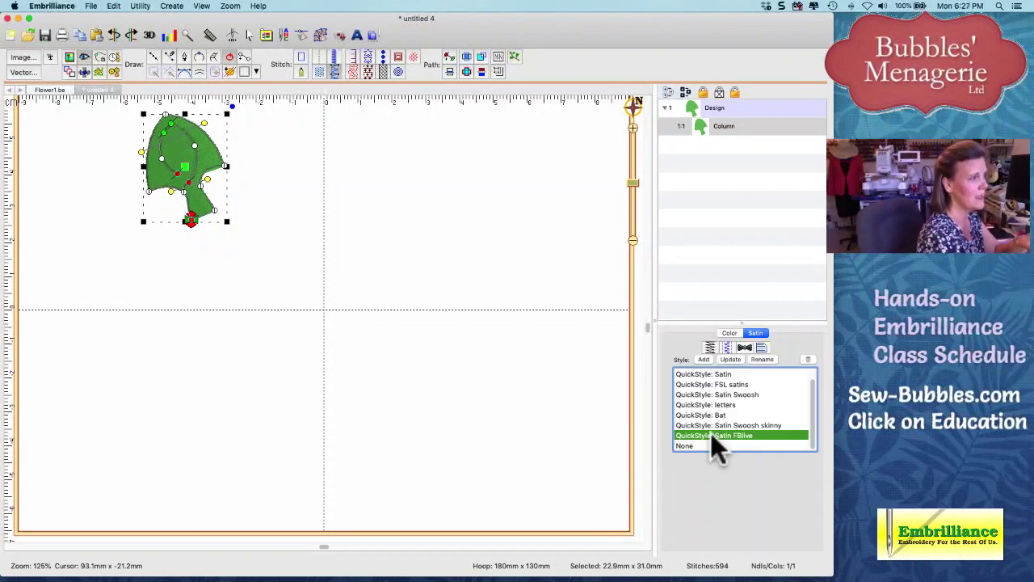
pyautogui.click(719, 346)
pyautogui.moveTo(806, 403); pyautogui.dragTo(807, 381)
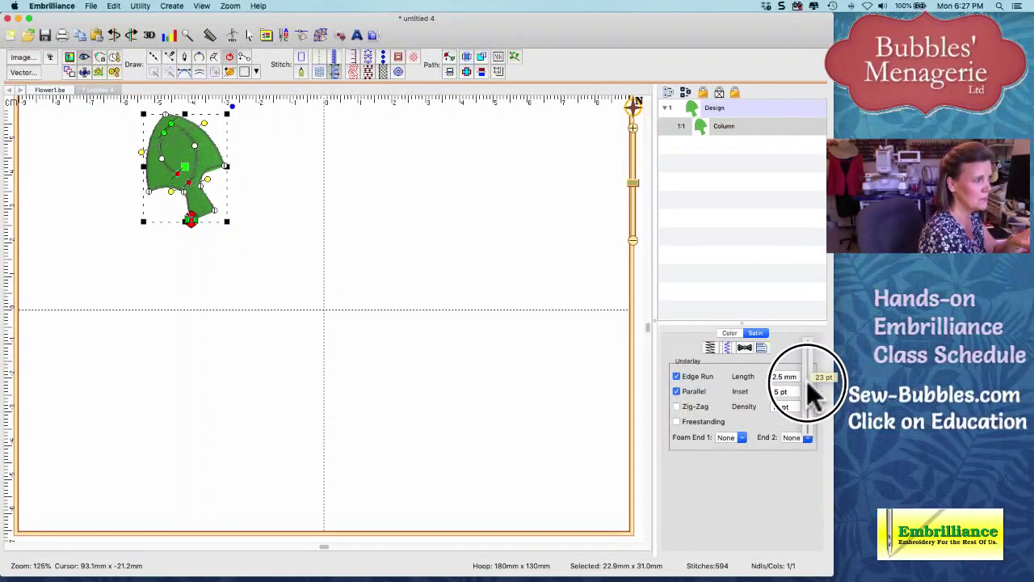
pyautogui.moveTo(808, 380); pyautogui.dragTo(808, 386)
pyautogui.moveTo(808, 391); pyautogui.dragTo(808, 368)
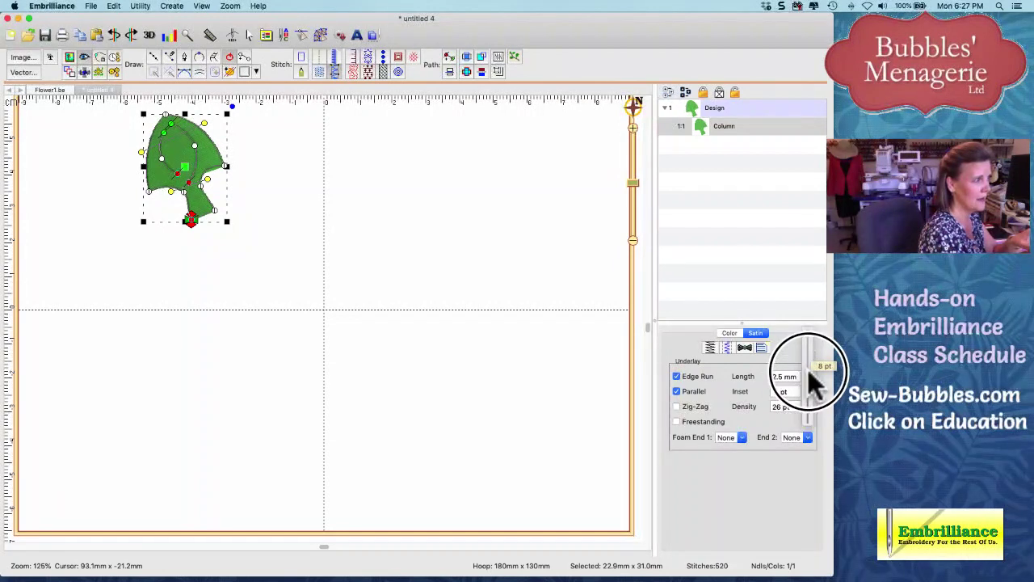
pyautogui.click(761, 347)
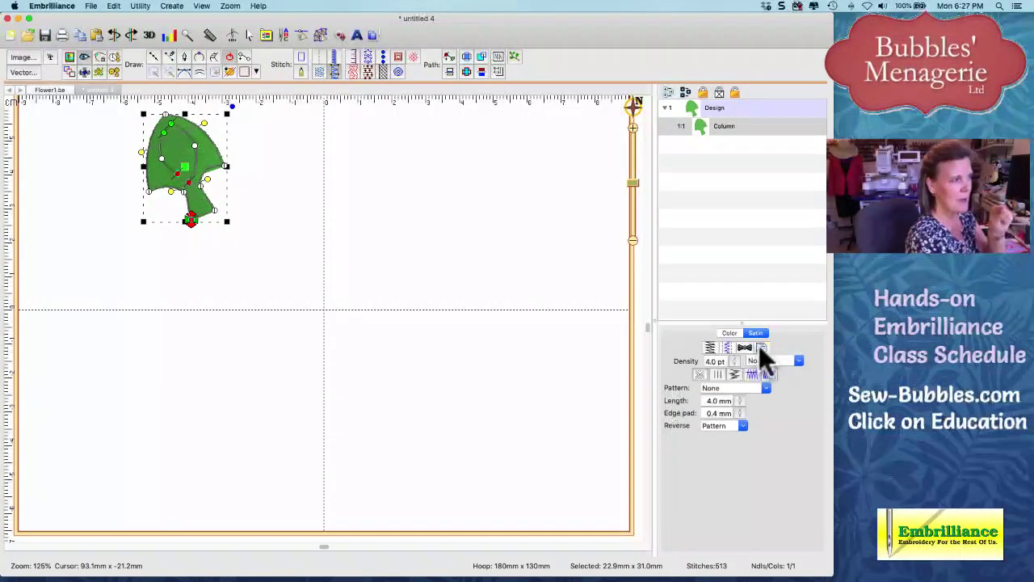
pyautogui.click(760, 347)
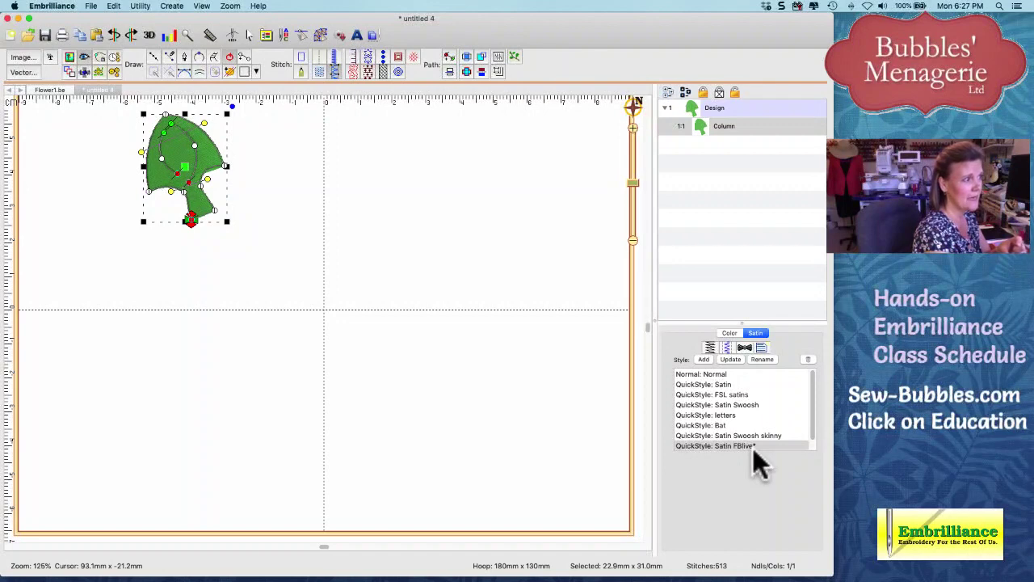
# Update Satin FBlive with the new underlay, then draw a curved satin column beside the leaf.
pyautogui.click(730, 359)
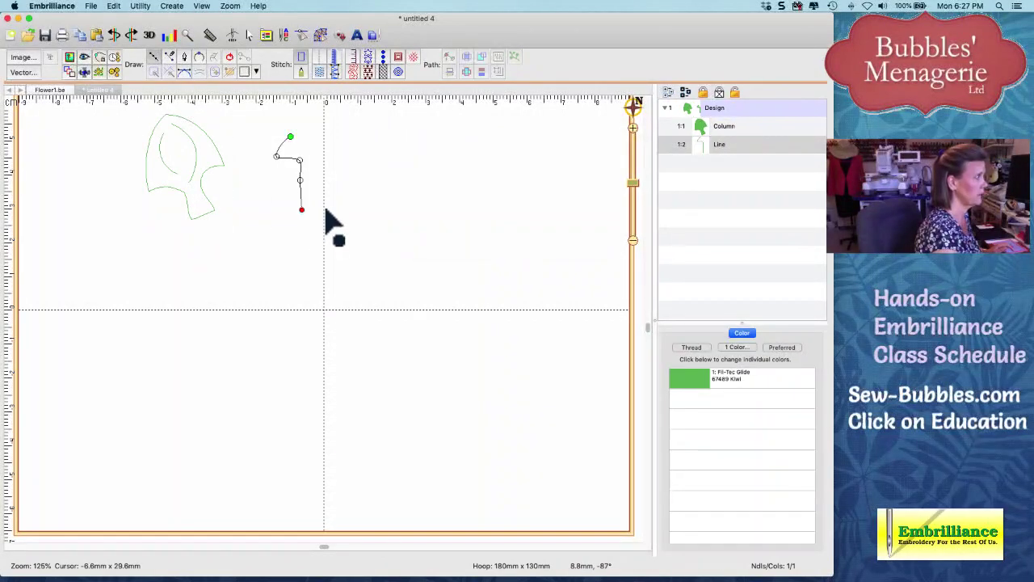
pyautogui.click(334, 204)
pyautogui.click(314, 149)
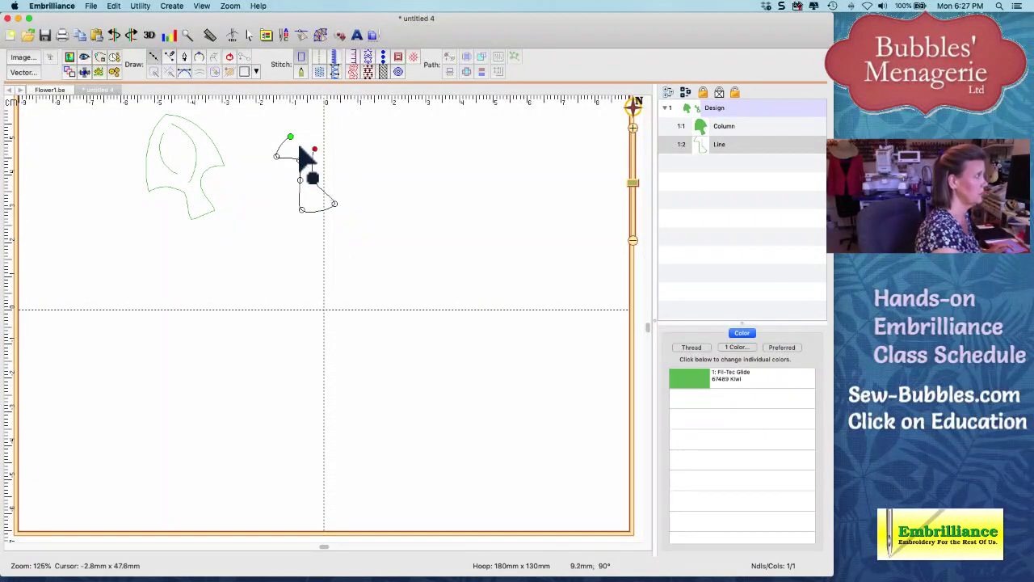
pyautogui.click(299, 146)
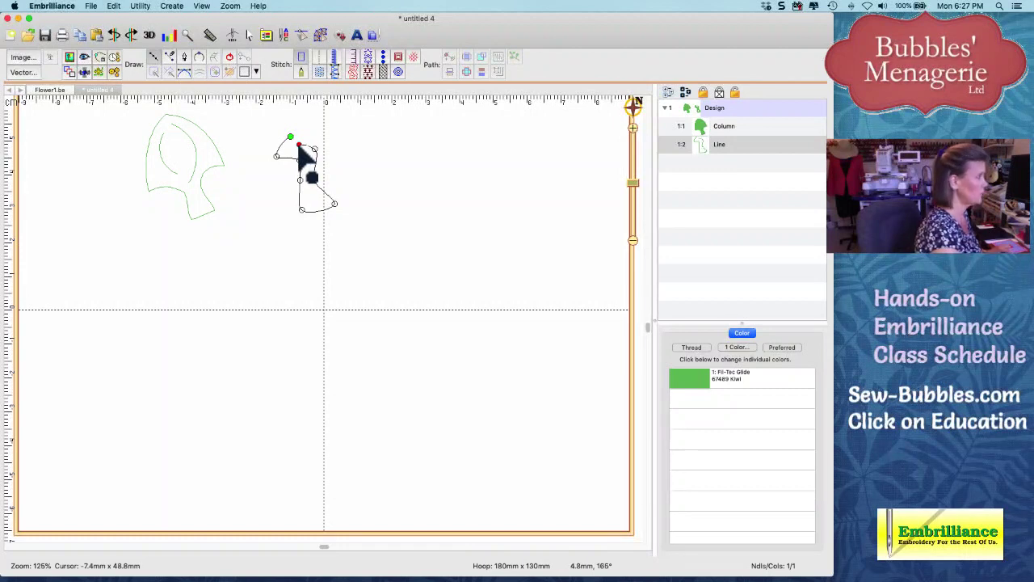
pyautogui.press('Return')
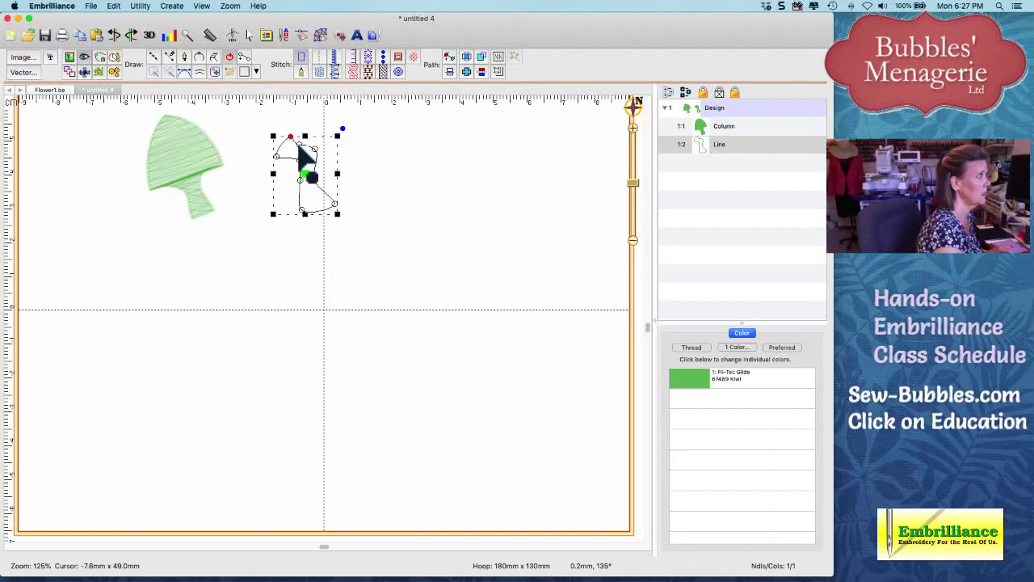
pyautogui.click(306, 152)
pyautogui.moveTo(303, 153); pyautogui.dragTo(283, 165)
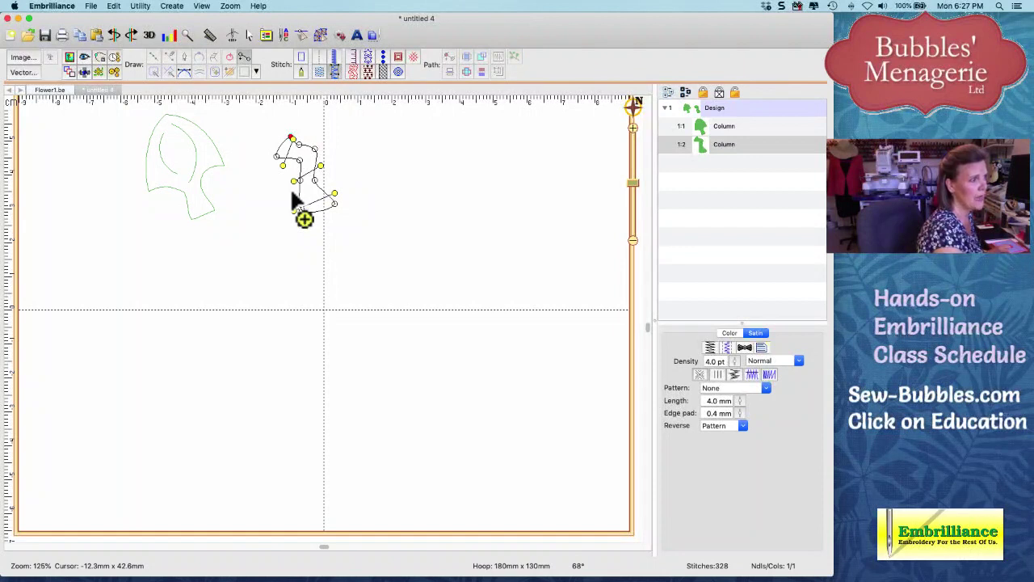
# Apply Satin FBlive to the second column, then update the style and all matching objects.
pyautogui.click(761, 347)
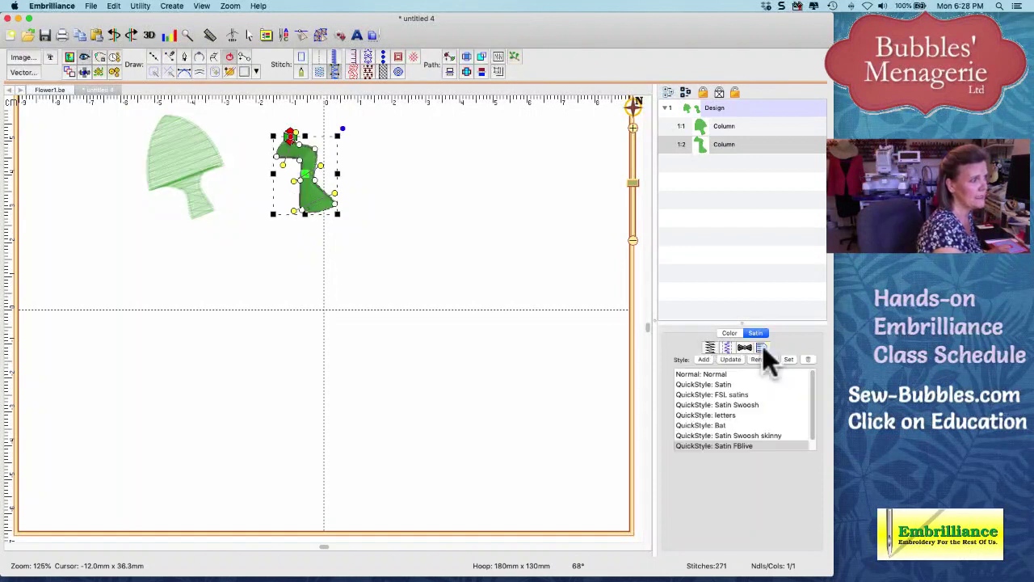
pyautogui.click(741, 446)
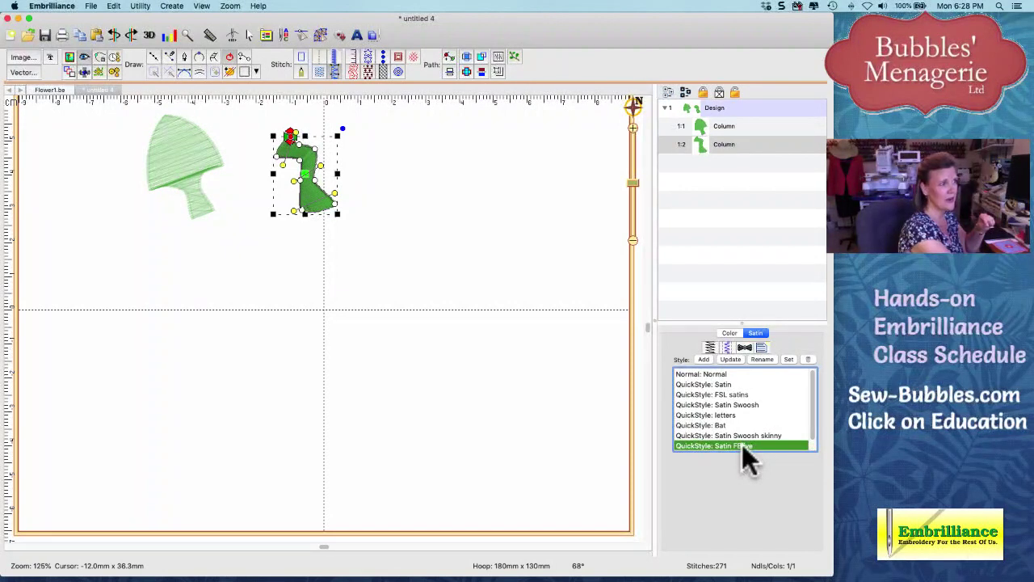
pyautogui.click(737, 343)
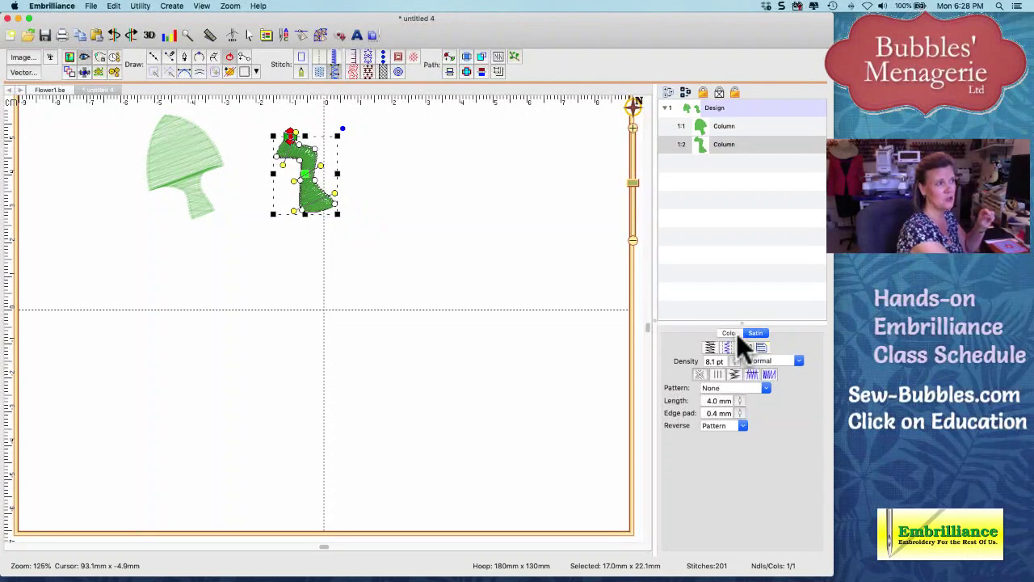
pyautogui.click(723, 360)
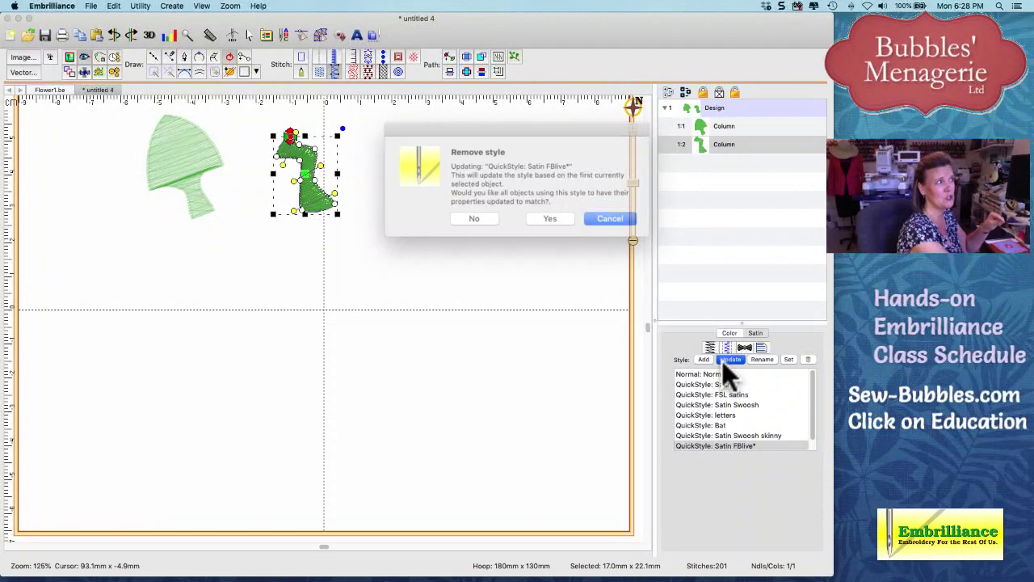
pyautogui.click(553, 218)
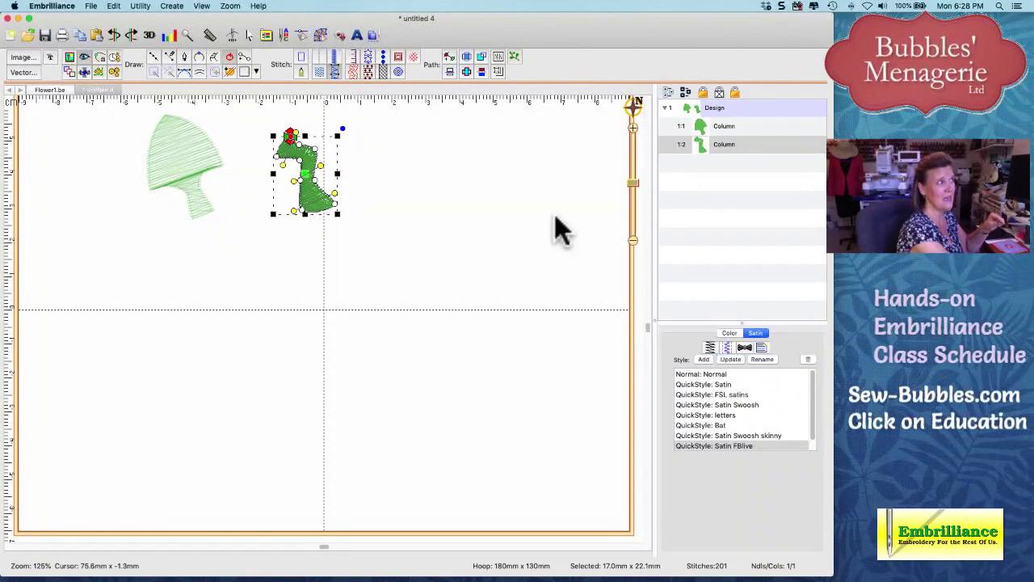
pyautogui.click(554, 216)
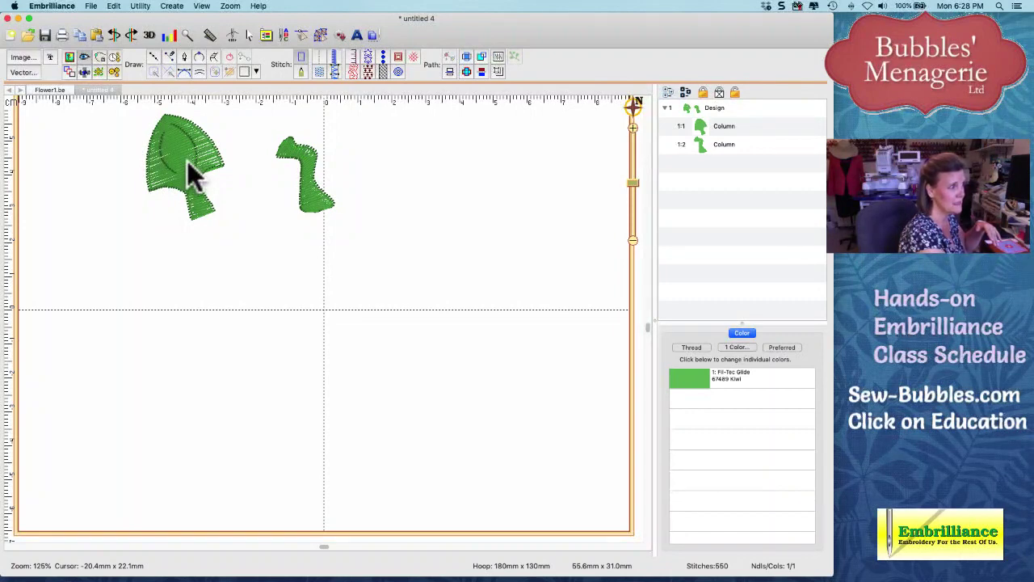
# In Flower1.be, raise the petal's satin density to 9.7 pt and update the Satin QuickStyle across matching columns.
pyautogui.hotkey('ctrl', 'Tab')
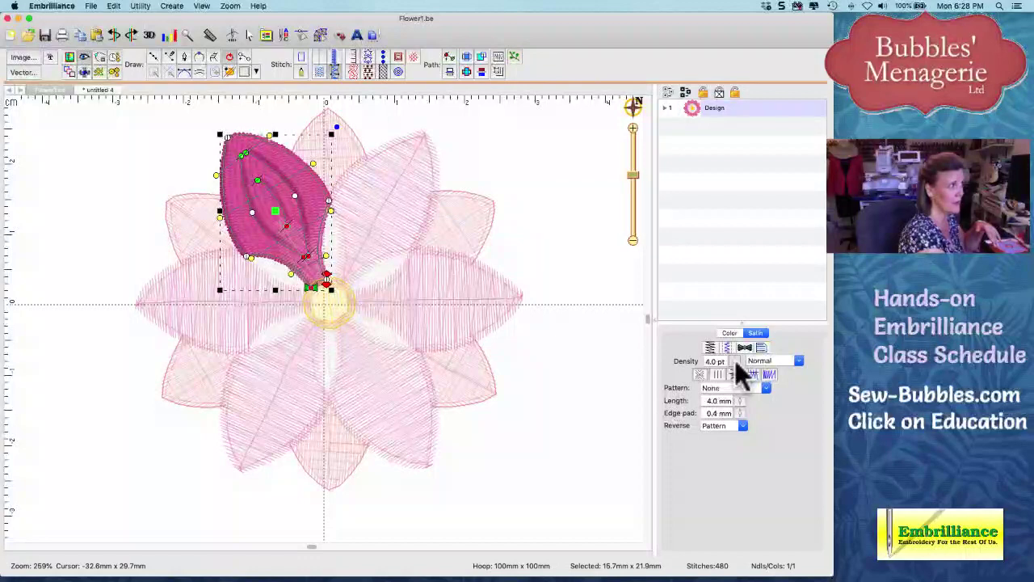
pyautogui.moveTo(735, 360); pyautogui.dragTo(733, 326)
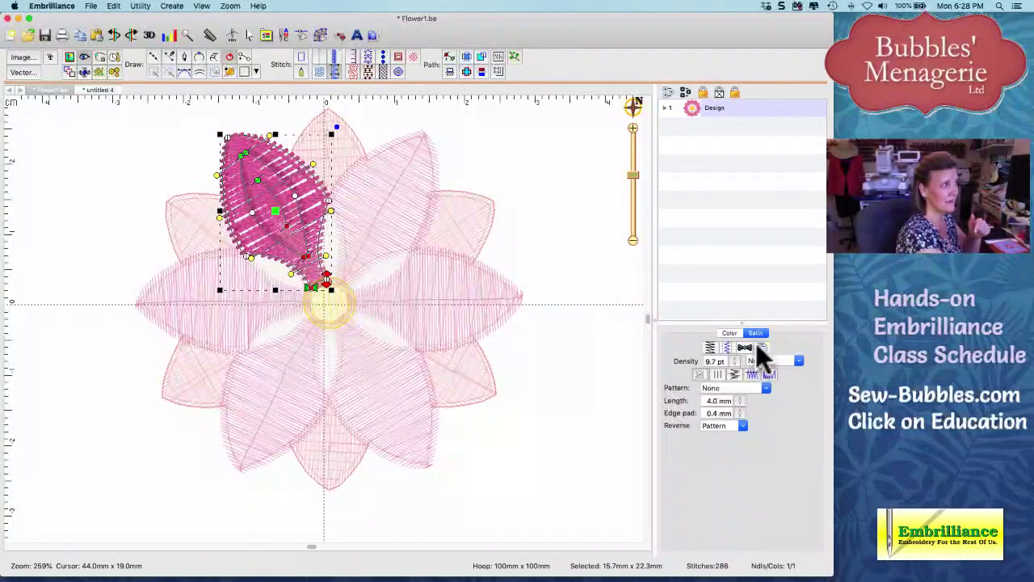
pyautogui.click(758, 347)
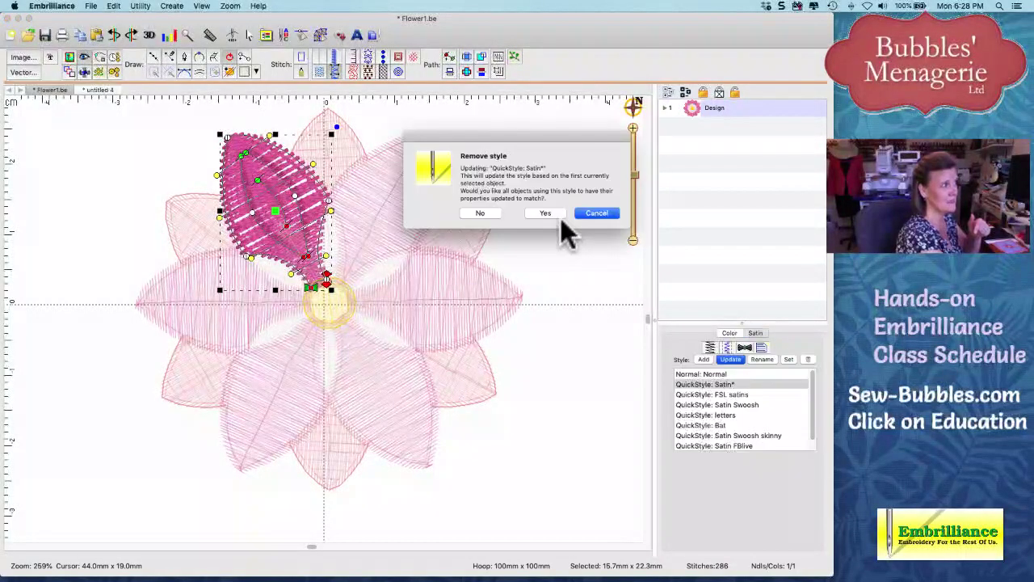
pyautogui.click(553, 212)
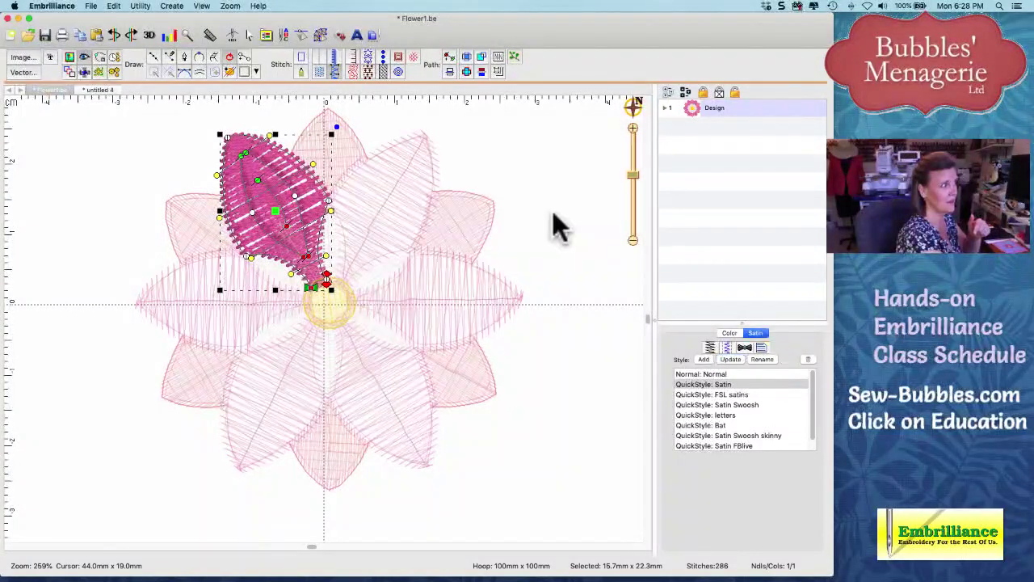
pyautogui.click(555, 251)
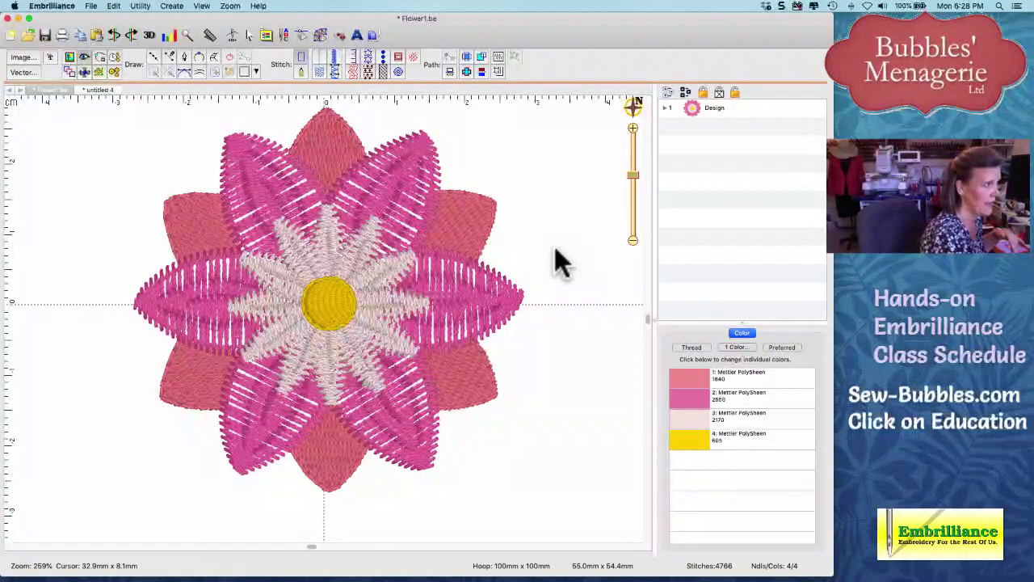
pyautogui.moveTo(808, 158); pyautogui.dragTo(808, 250)
# Select petal column 1:18 and lower its satin density back to 4.0 pt.
pyautogui.click(727, 149)
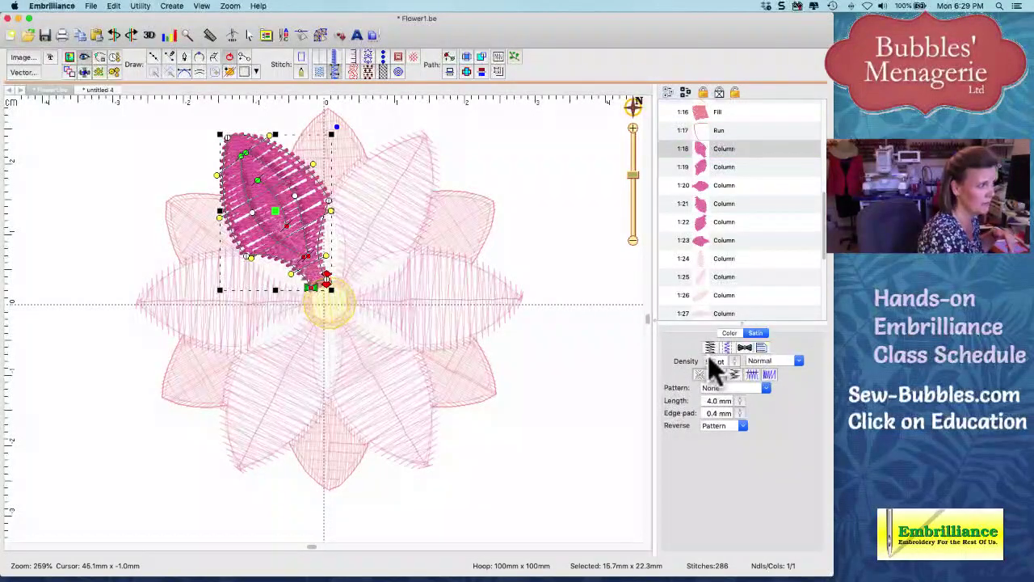
pyautogui.moveTo(708, 355); pyautogui.dragTo(734, 399)
pyautogui.click(767, 359)
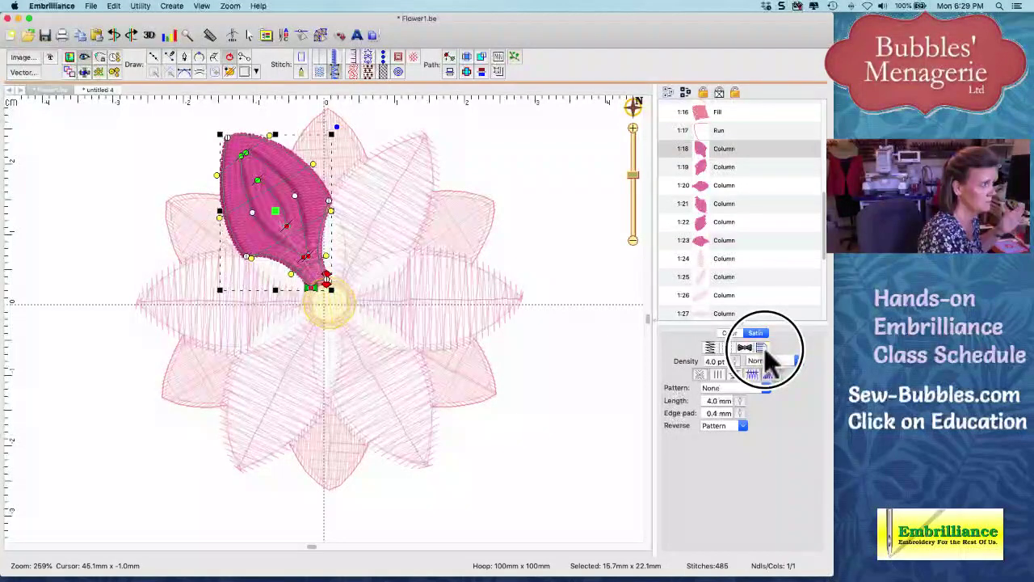
pyautogui.click(768, 360)
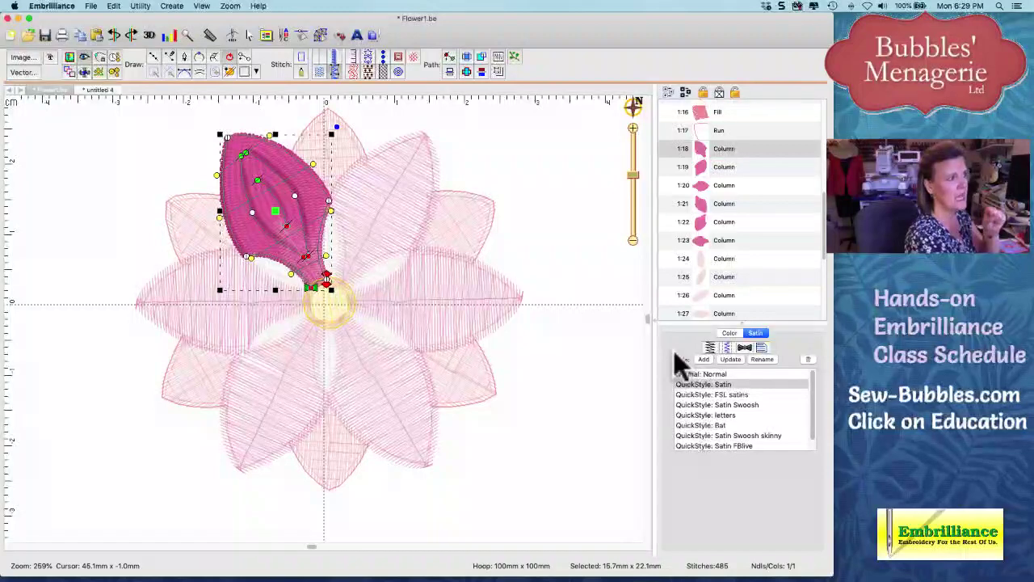
pyautogui.click(751, 376)
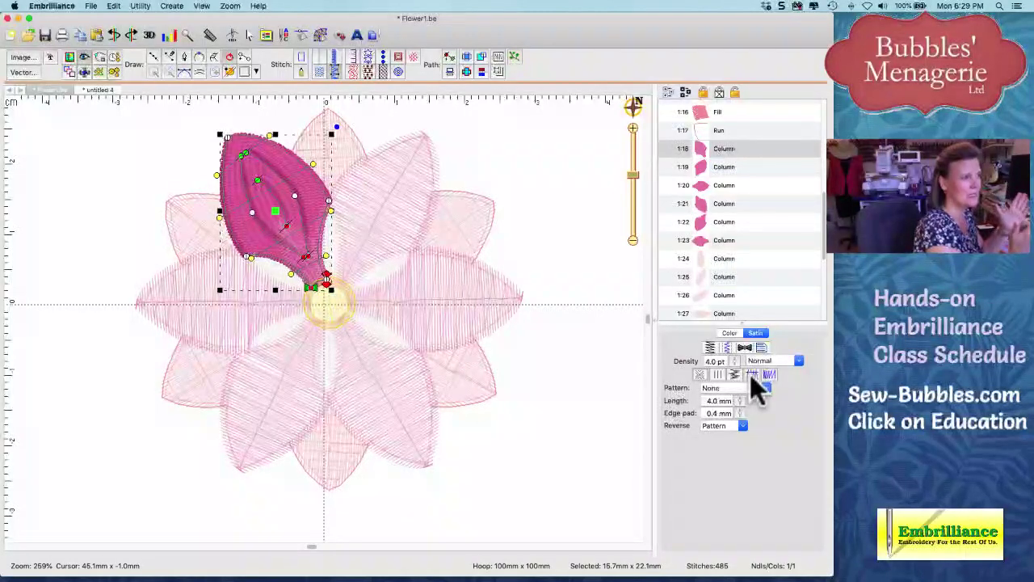
# Review the pull and push compensation, then update the Satin QuickStyle from this petal for every object.
pyautogui.click(750, 374)
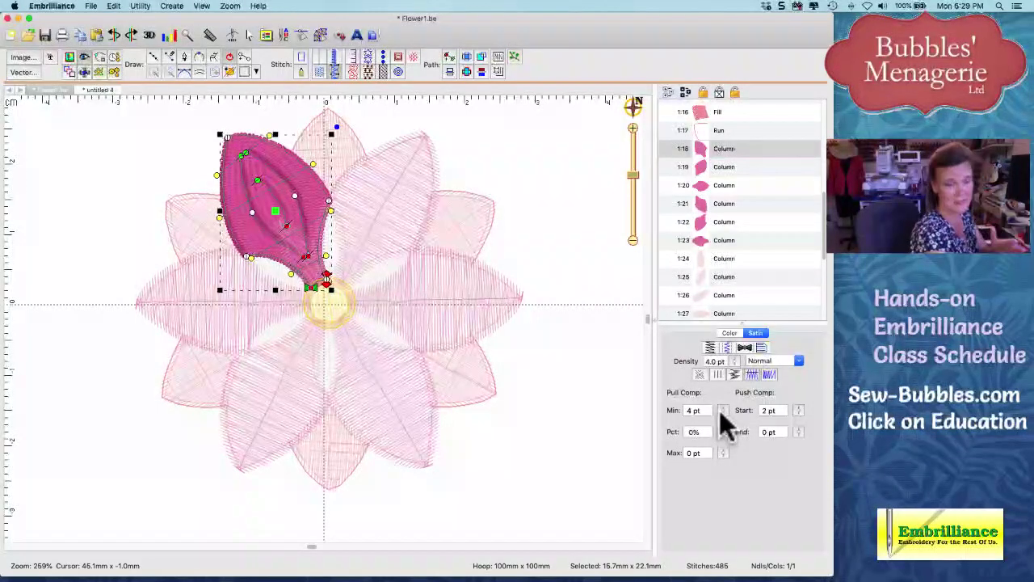
pyautogui.click(761, 347)
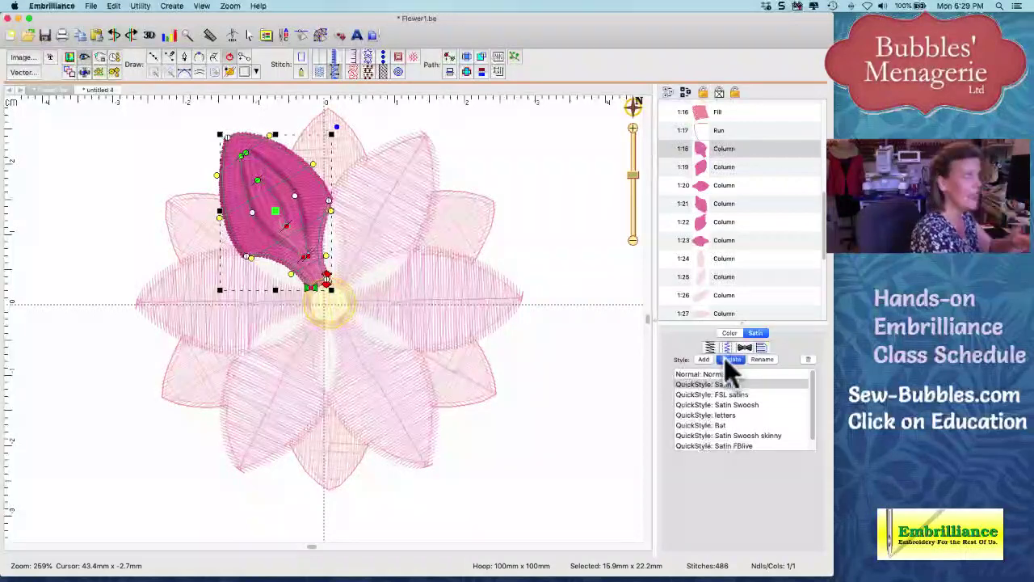
pyautogui.click(725, 359)
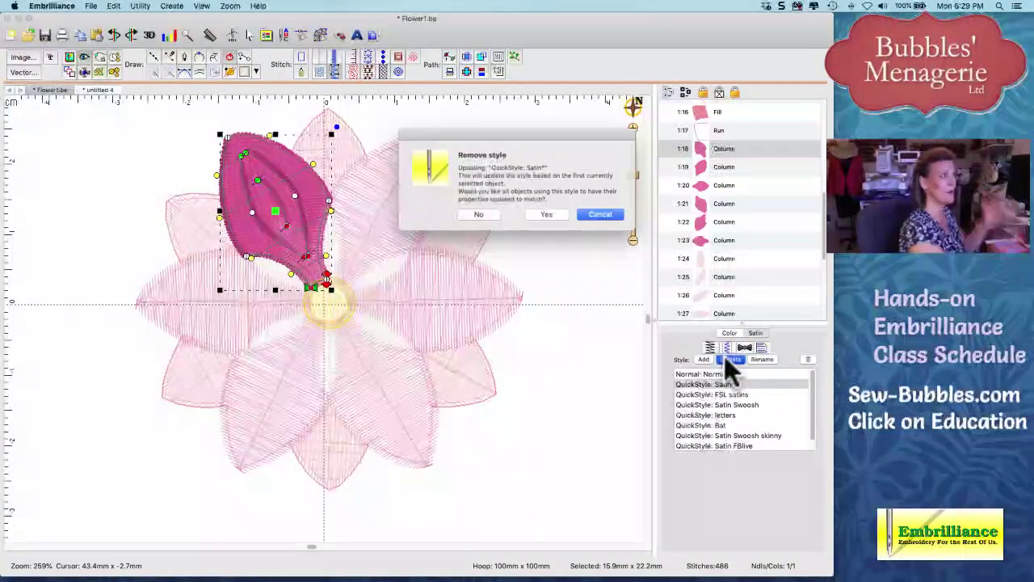
pyautogui.press('Return')
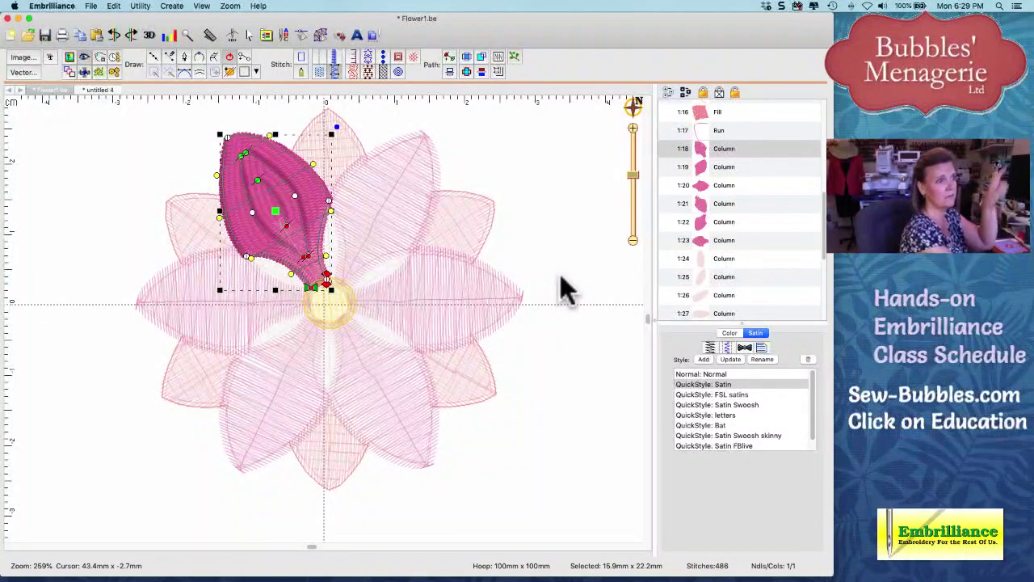
pyautogui.hotkey('shift', 'Tab')
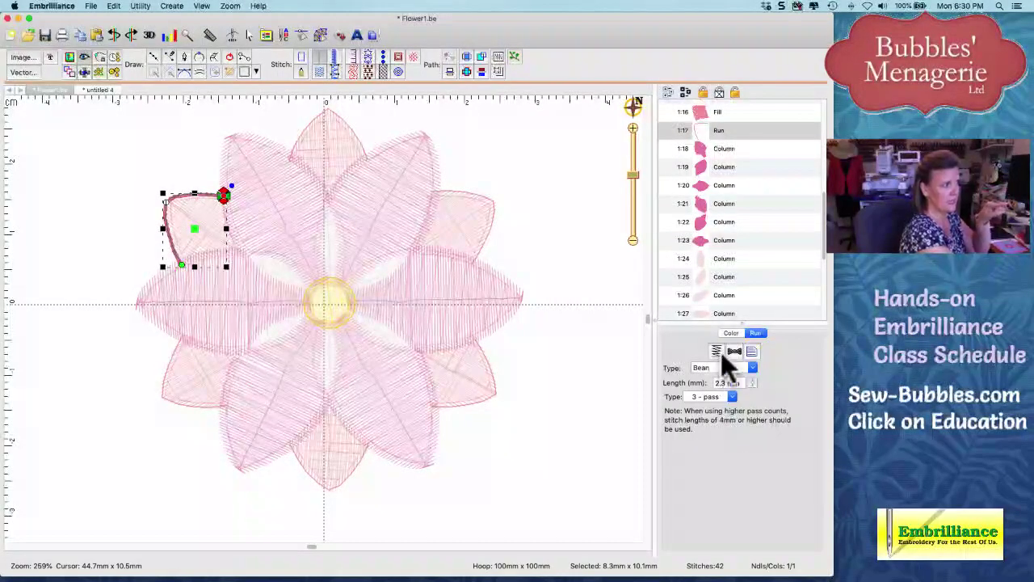
# Check the Run QuickStyles of run objects 1:17 and 1:12, then deselect for the realistic stitch preview.
pyautogui.click(752, 350)
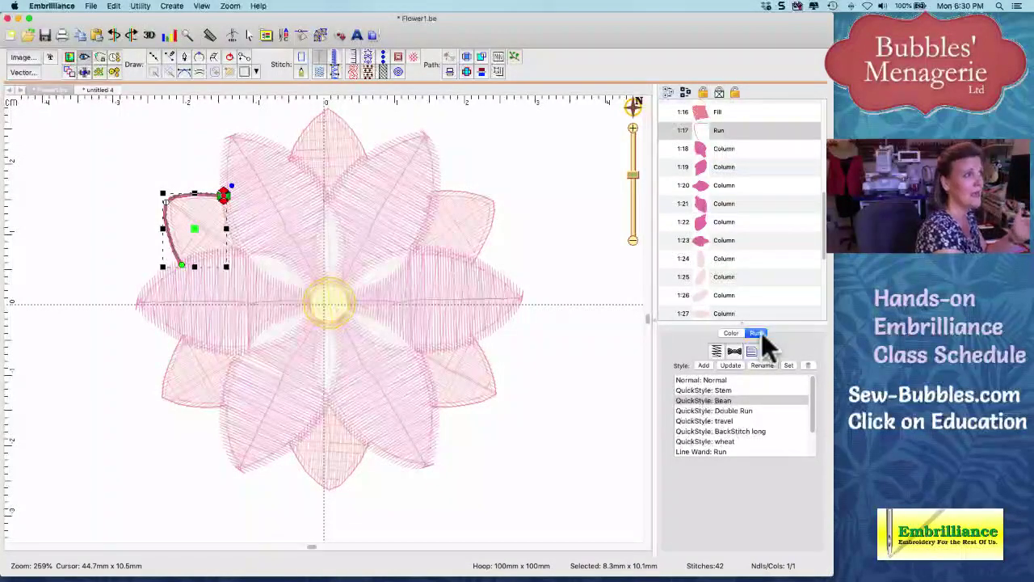
pyautogui.moveTo(824, 208); pyautogui.dragTo(824, 157)
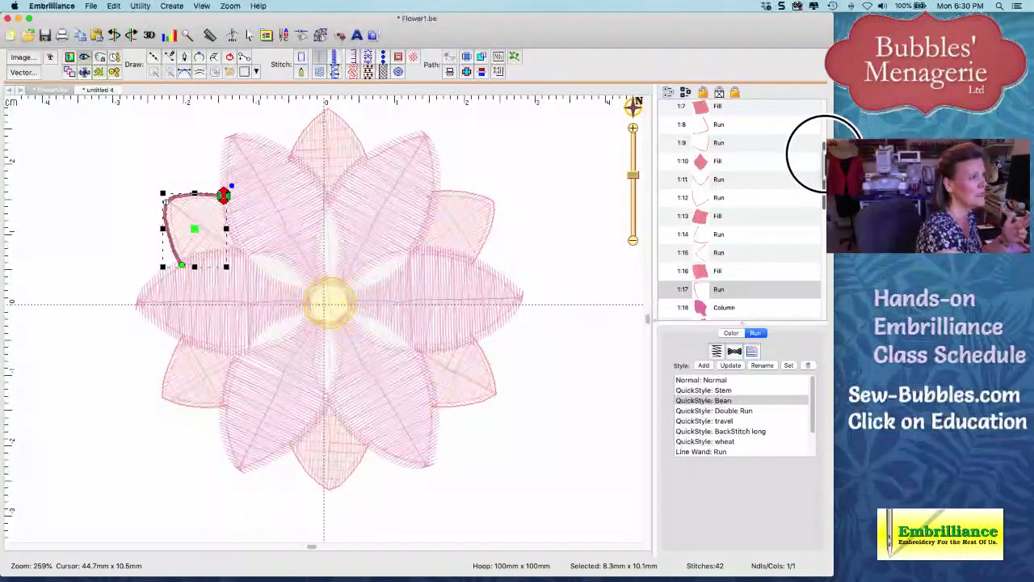
pyautogui.click(776, 197)
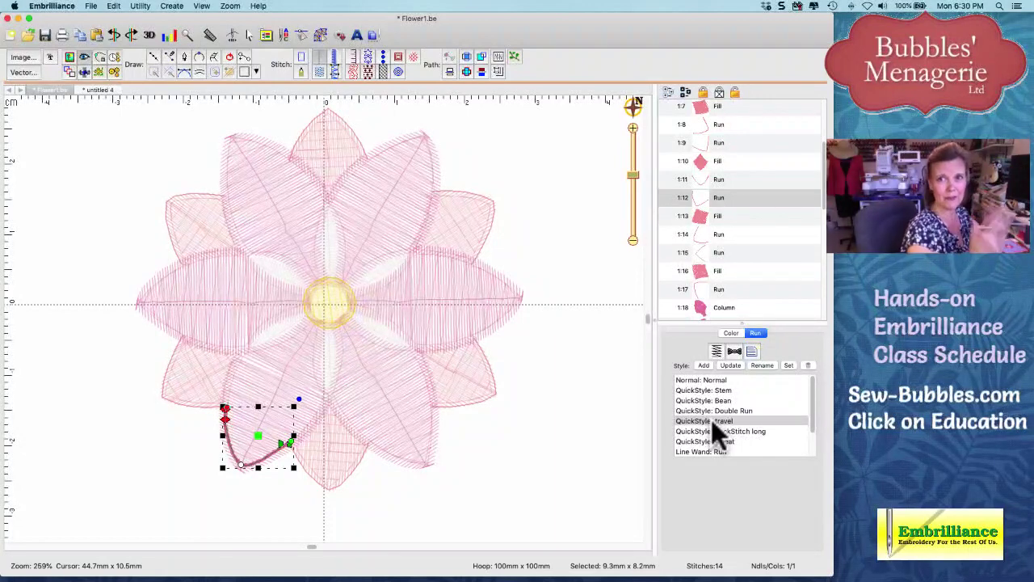
pyautogui.click(575, 390)
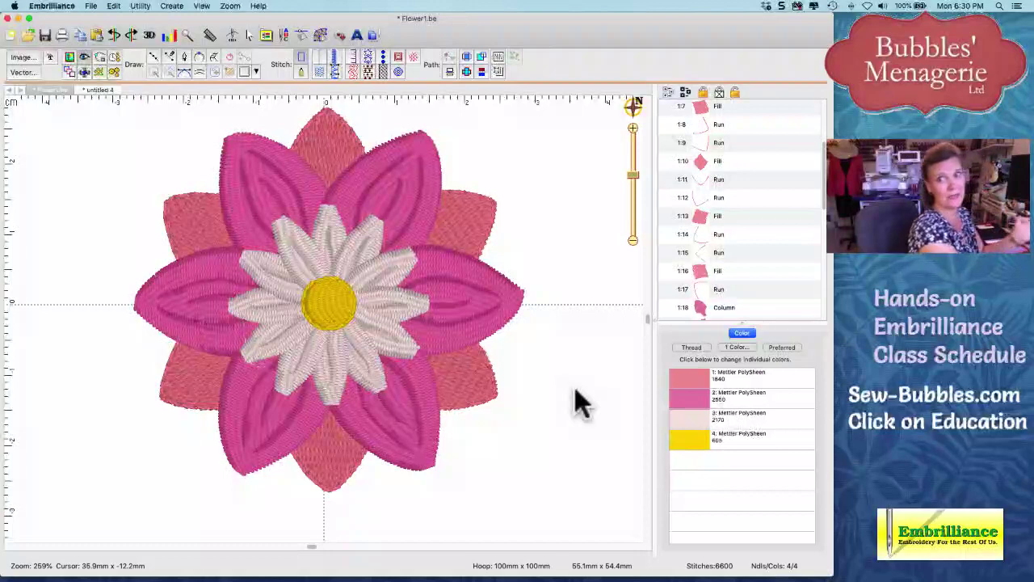
pyautogui.scroll(-1, 575, 387)
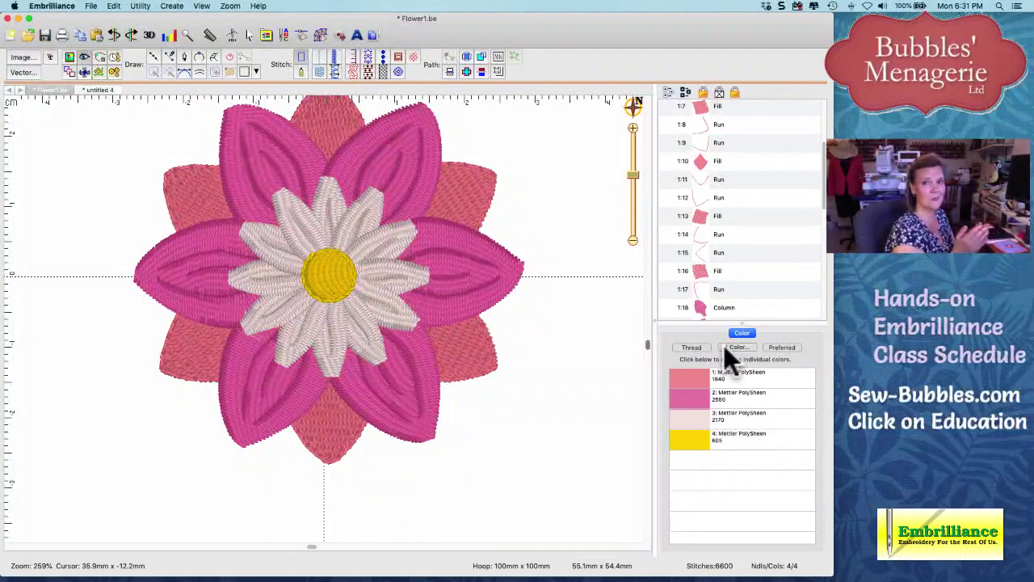
pyautogui.scroll(3, 586, 394)
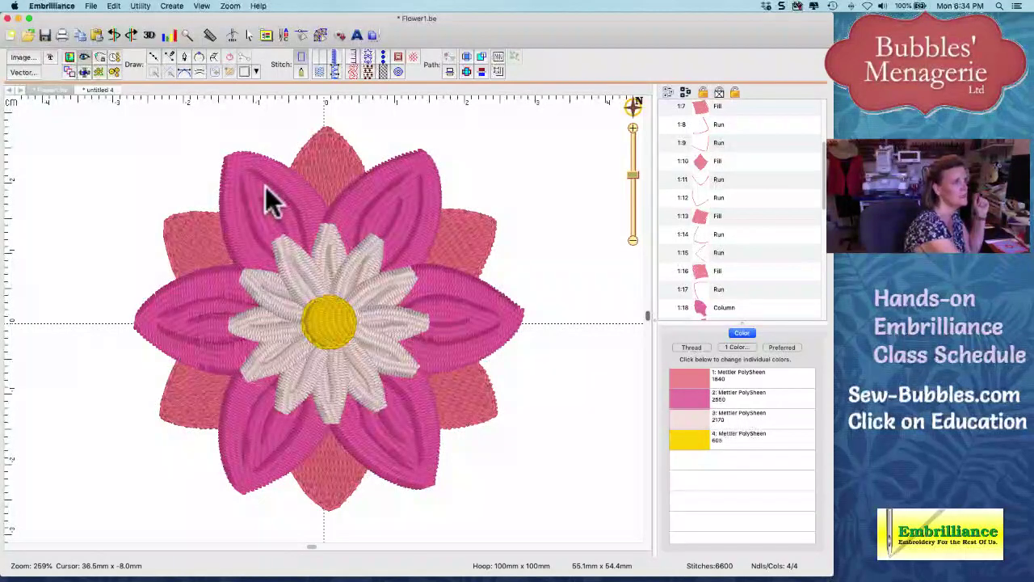
pyautogui.scroll(3, 701, 202)
pyautogui.click(700, 162)
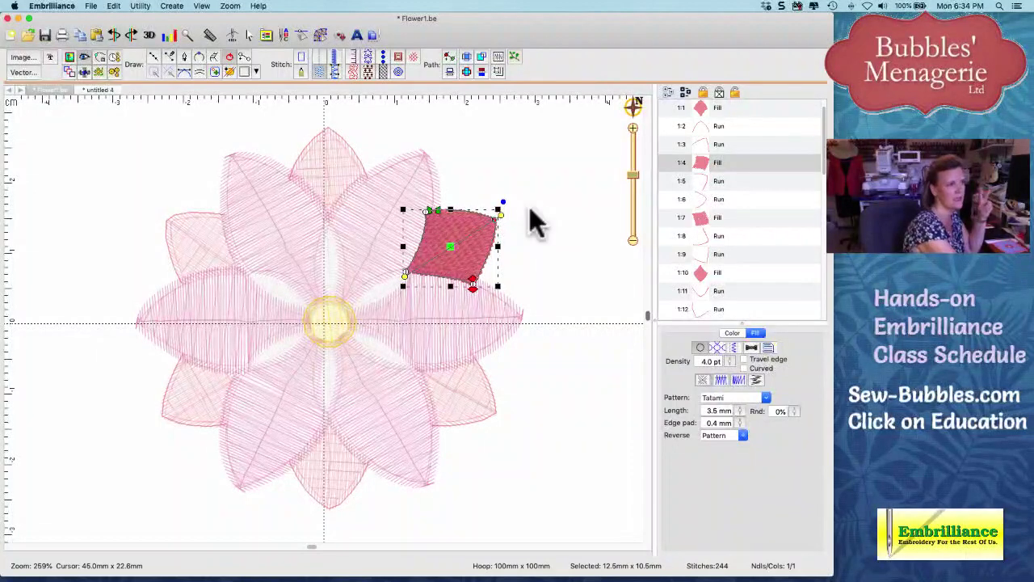
# Select the upper-left petal, column 1:18, to show its 4.0 pt density, 4.0 mm length and 0.4 mm edge pad.
pyautogui.scroll(-5, 721, 222)
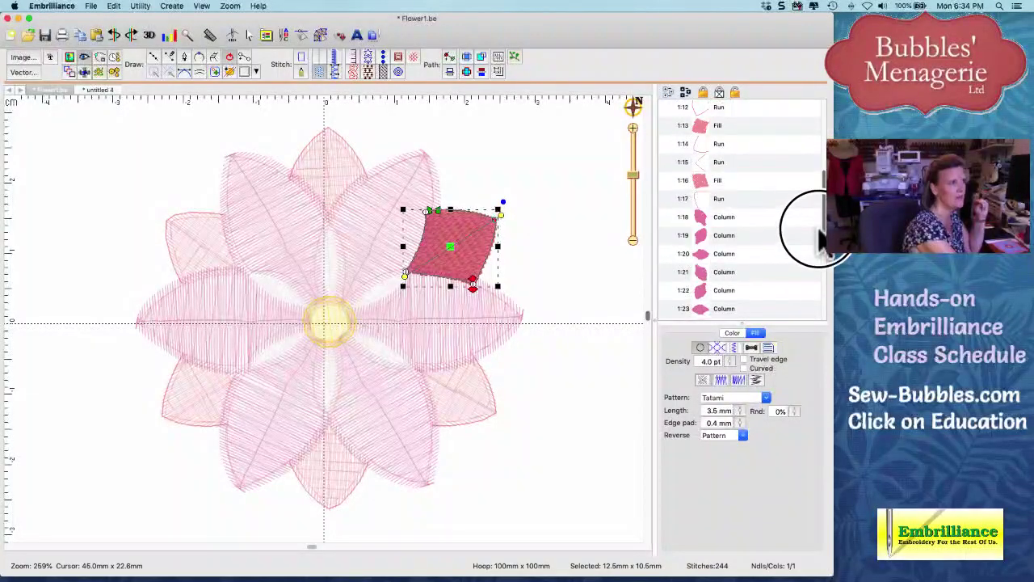
pyautogui.click(717, 208)
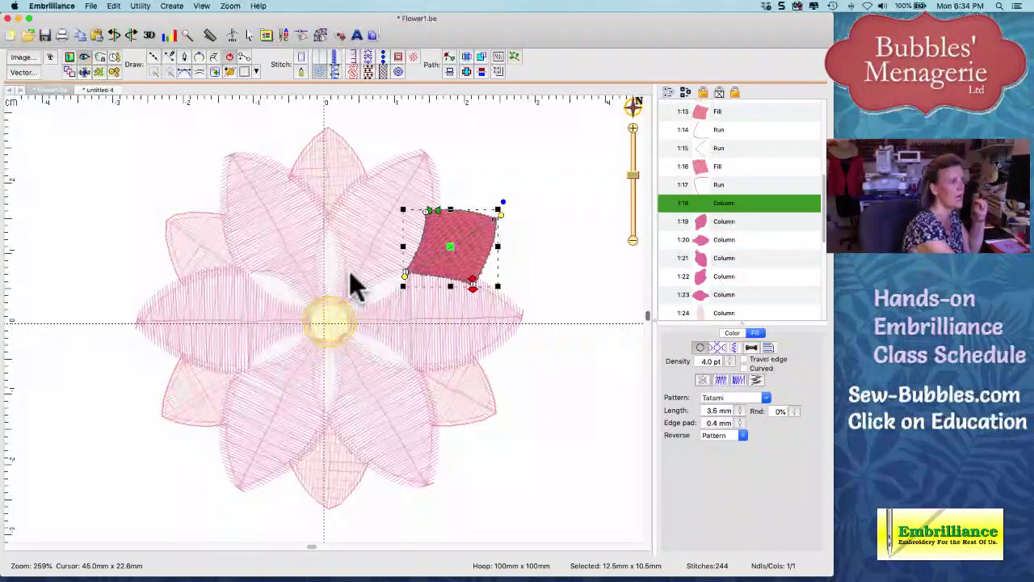
pyautogui.click(298, 236)
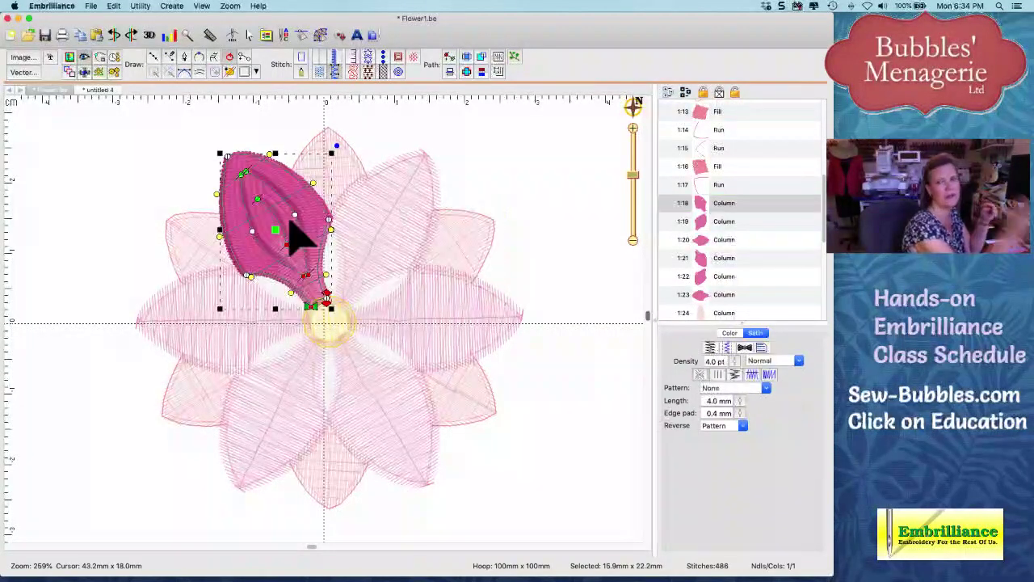
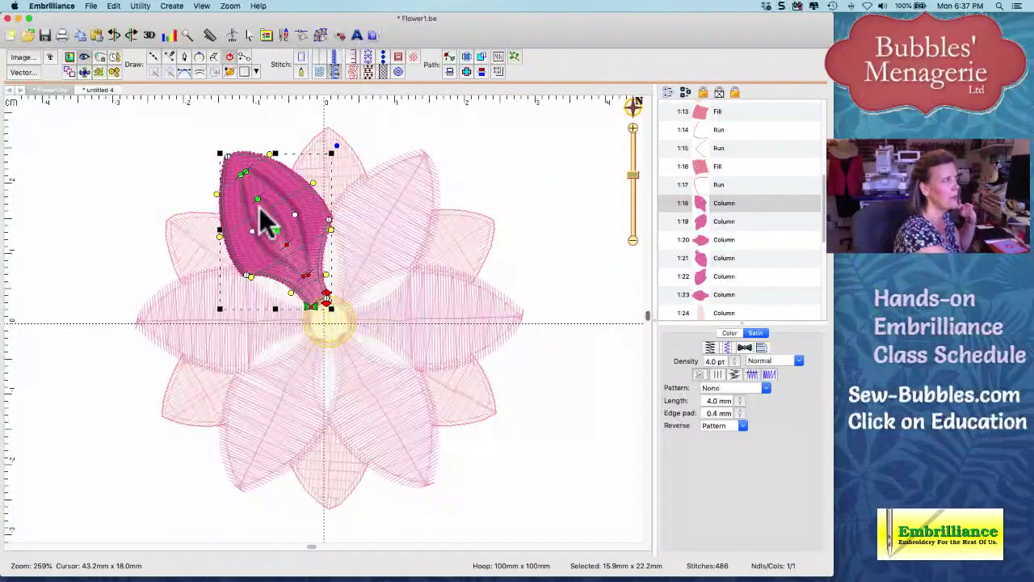
# Open the Create menu over the flower design, then close it without choosing a command.
pyautogui.click(172, 6)
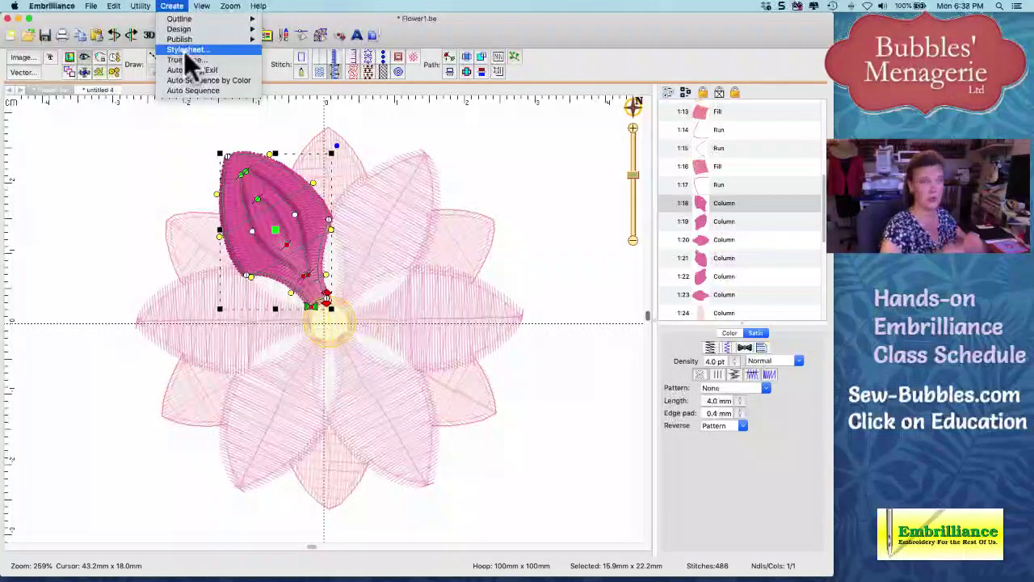
pyautogui.click(161, 144)
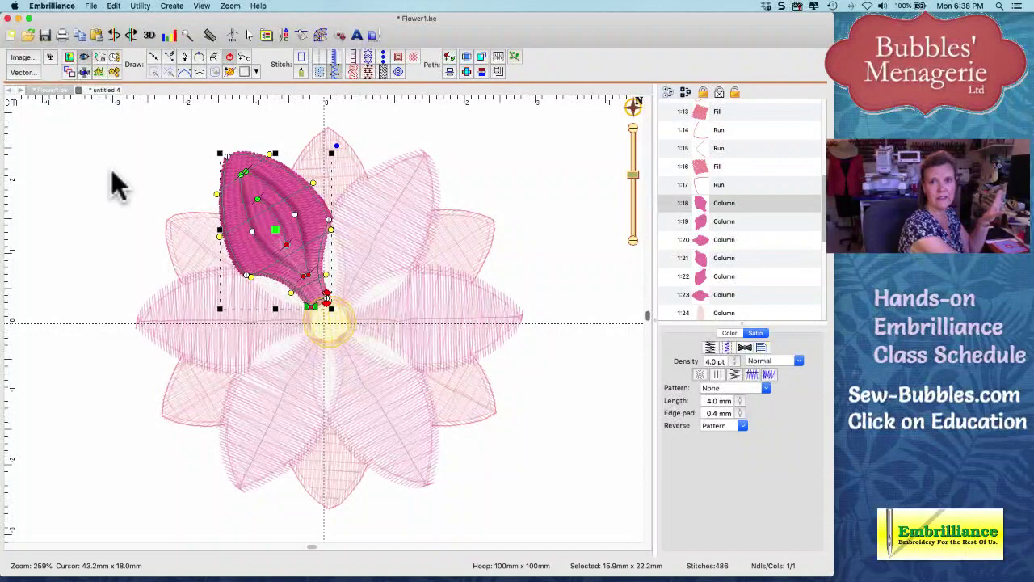
# Switch to the untitled 4 design with the two green leaf shapes.
pyautogui.hotkey('ctrl', 'Tab')
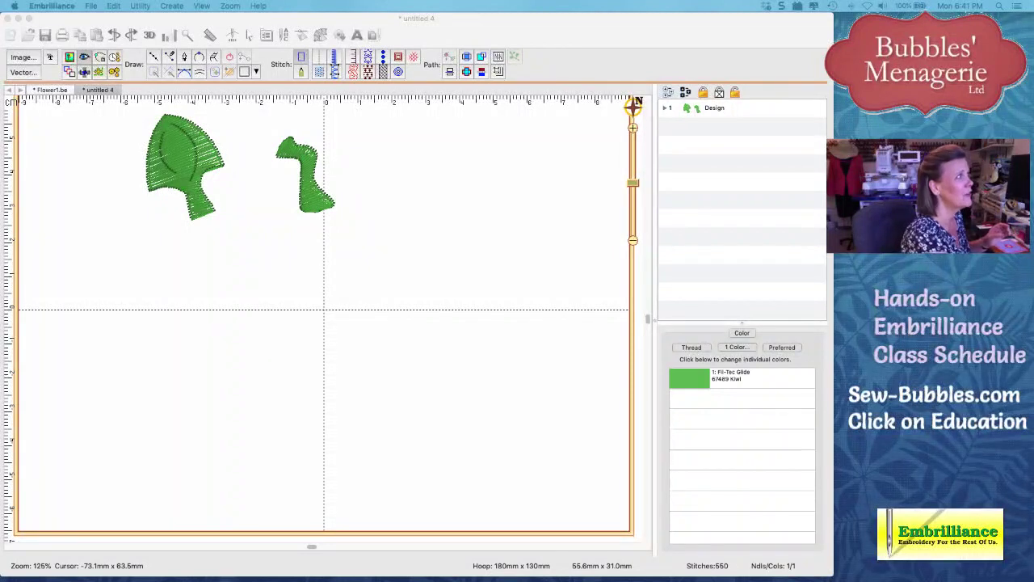
# Trace a closed line around the left green leaf's outline as a new object.
pyautogui.click(151, 58)
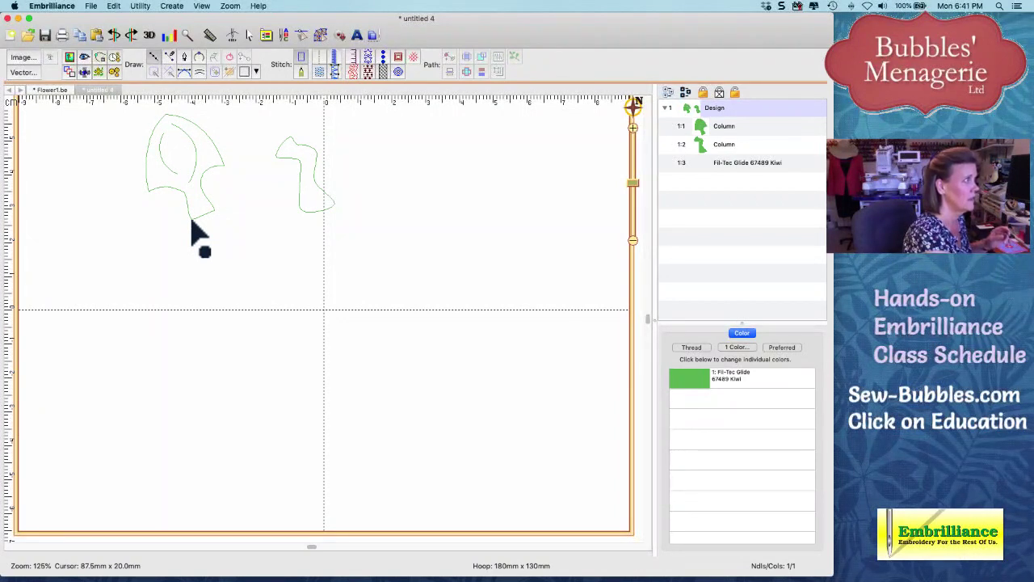
pyautogui.moveTo(192, 220)
pyautogui.mouseDown()
pyautogui.moveTo(206, 173)
pyautogui.moveTo(219, 166)
pyautogui.mouseUp()
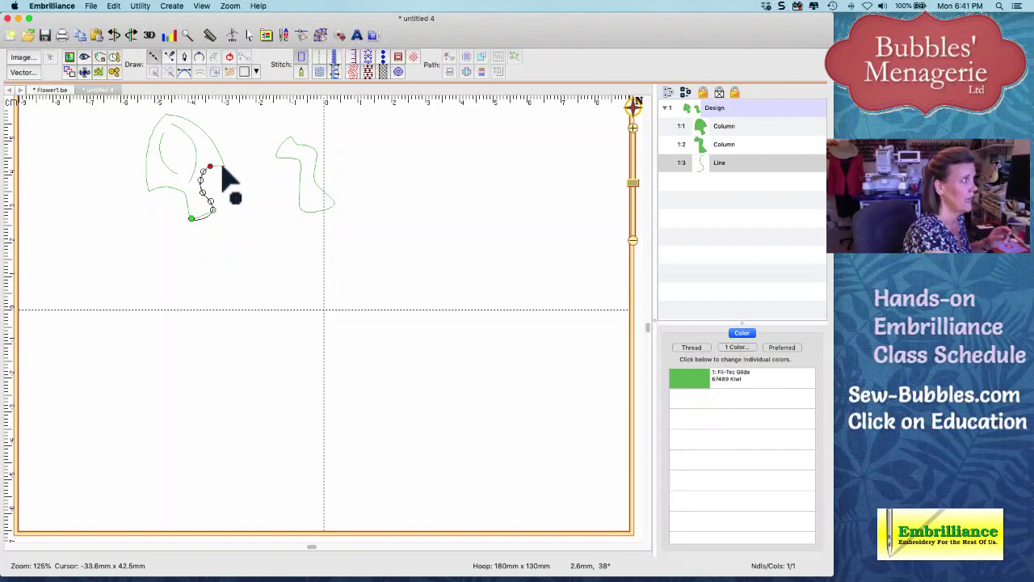
pyautogui.click(221, 158)
pyautogui.click(207, 137)
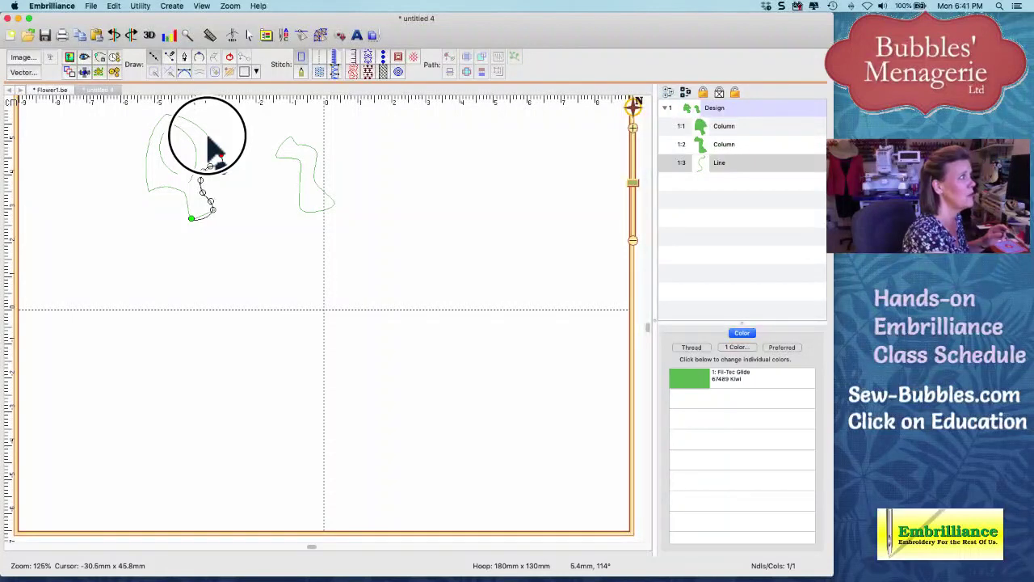
pyautogui.click(154, 127)
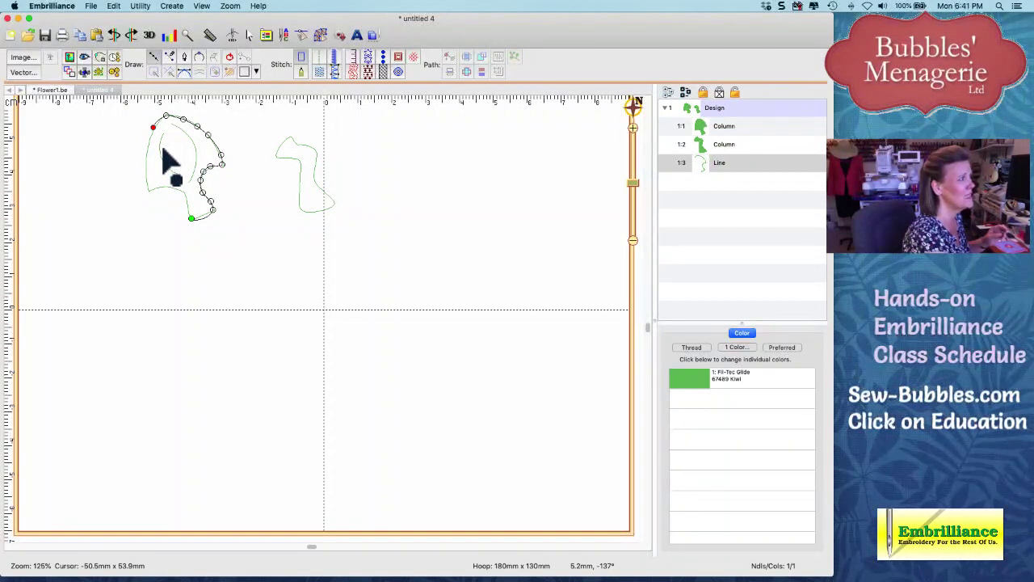
pyautogui.click(173, 188)
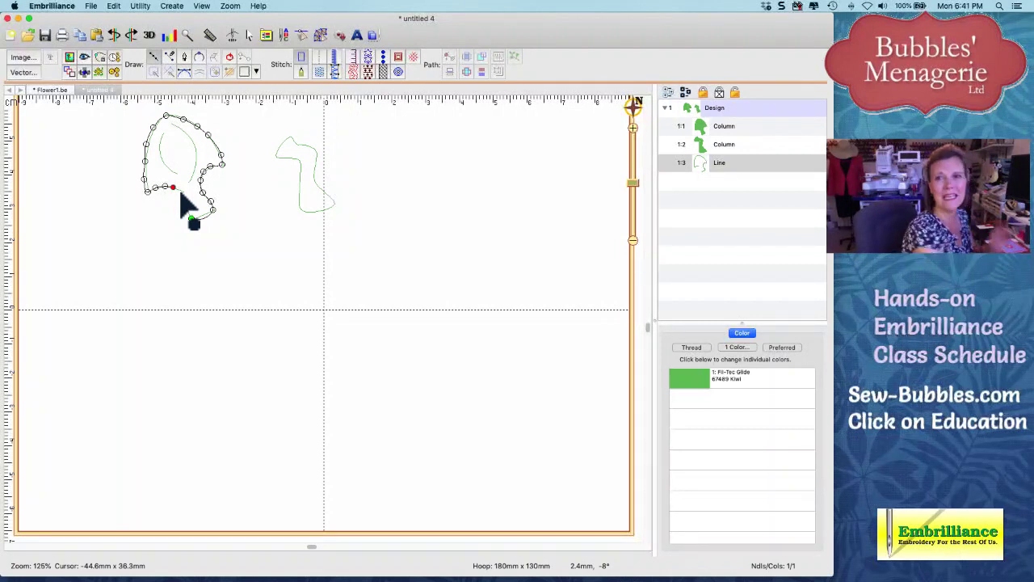
pyautogui.press('Return')
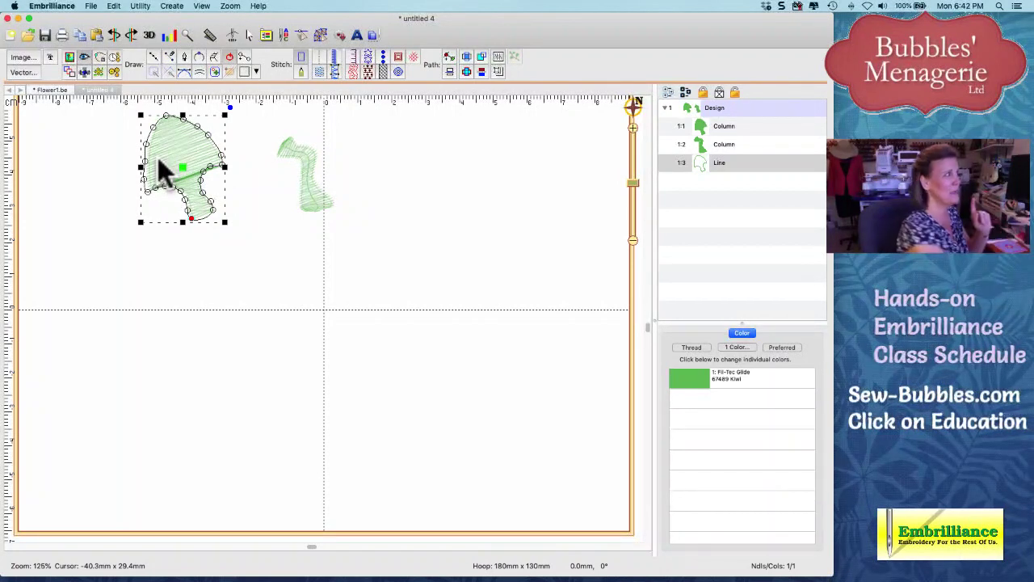
# Move the 23.3 × 30.8 mm traced outline down and right, below the left leaf.
pyautogui.moveTo(159, 170); pyautogui.dragTo(270, 275)
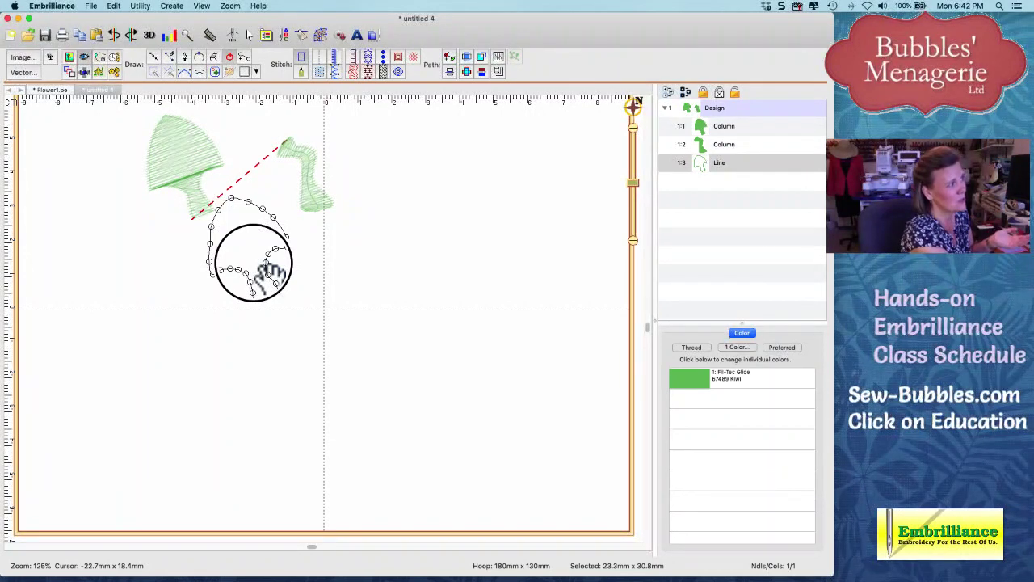
pyautogui.moveTo(270, 275); pyautogui.dragTo(283, 299)
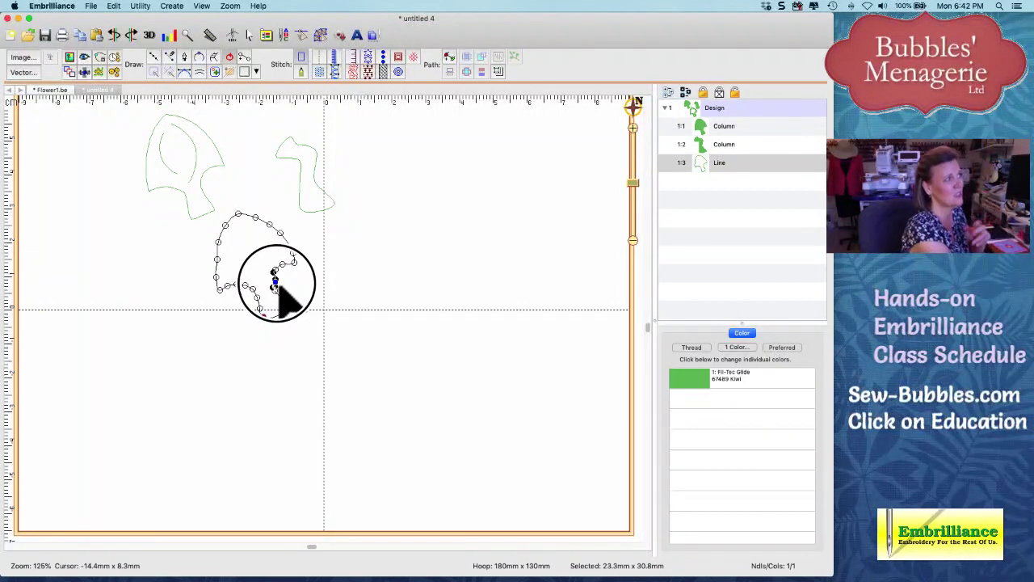
# Deselect the traced outline to preview stitches, then remove it from the design.
pyautogui.click(295, 289)
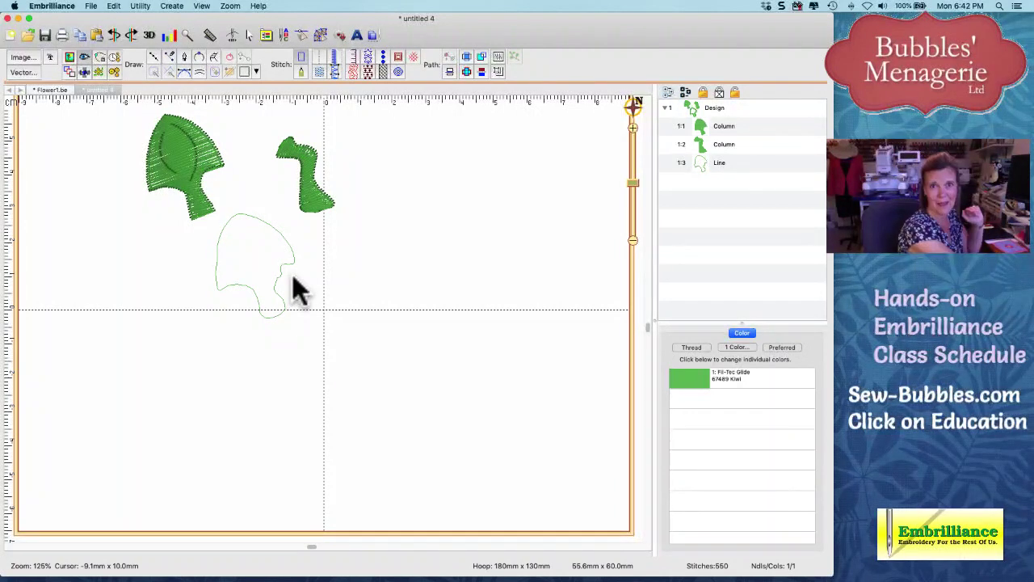
pyautogui.press('super+z')
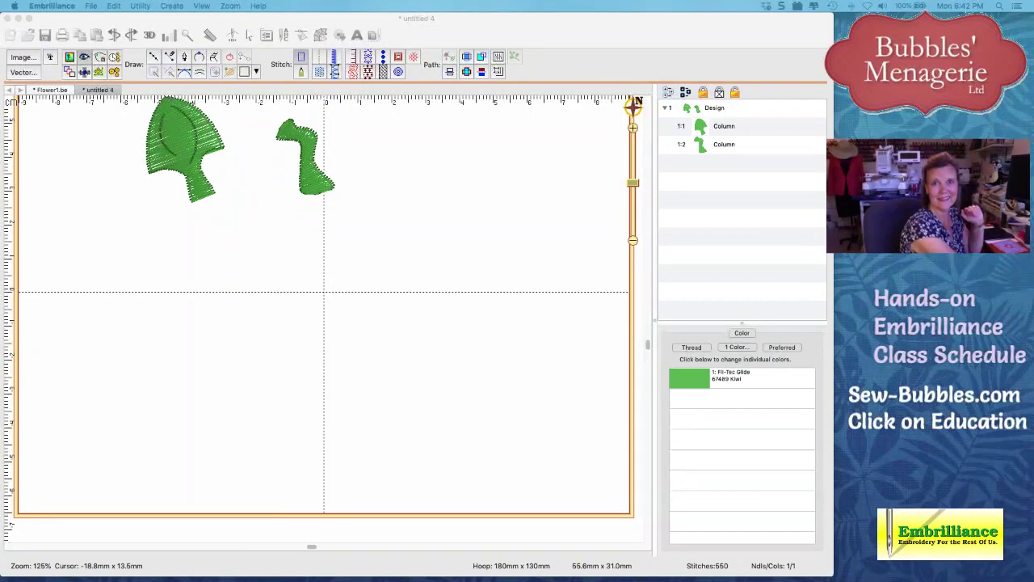